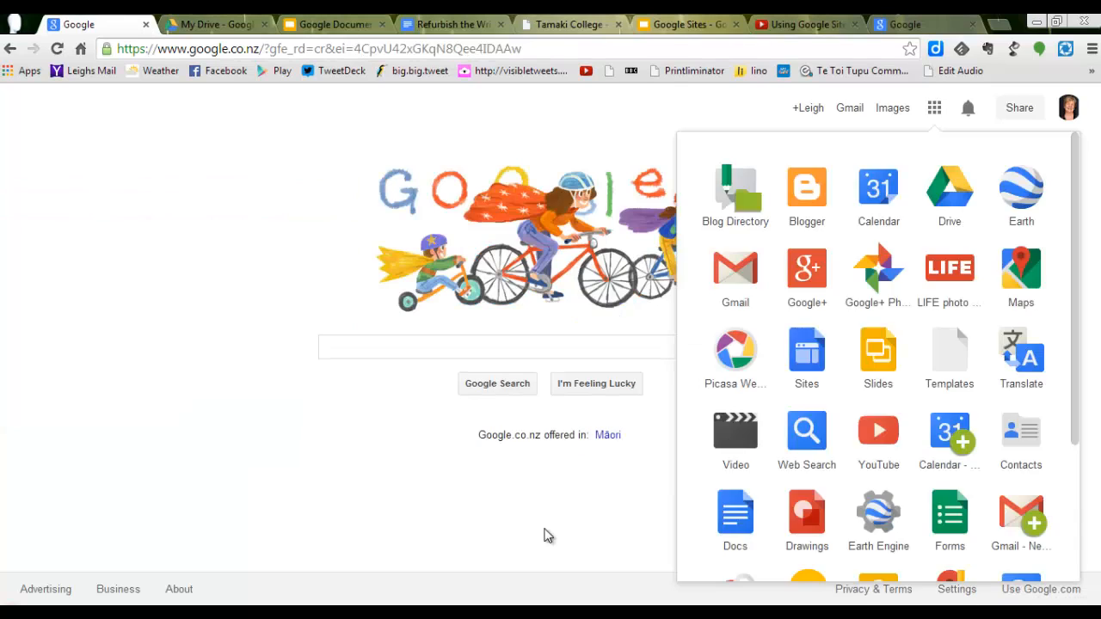
Step: Open Google Sites from the list of Google apps on the search home page
{"action": "left_click", "coordinate": [545, 533]}
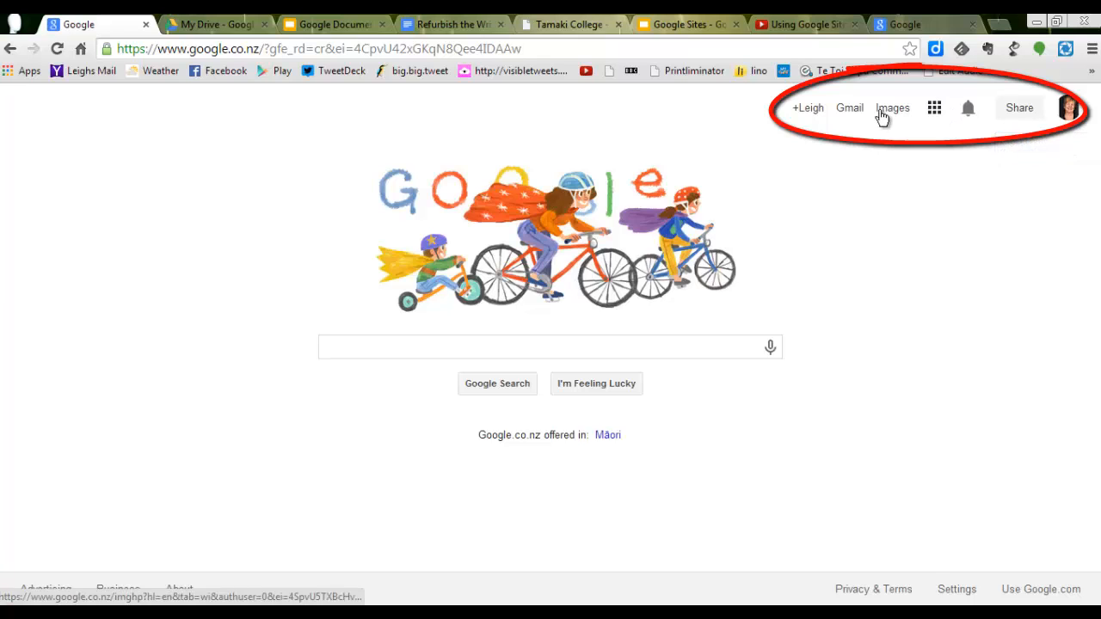
{"action": "left_click", "coordinate": [934, 108]}
{"action": "left_click", "coordinate": [933, 110]}
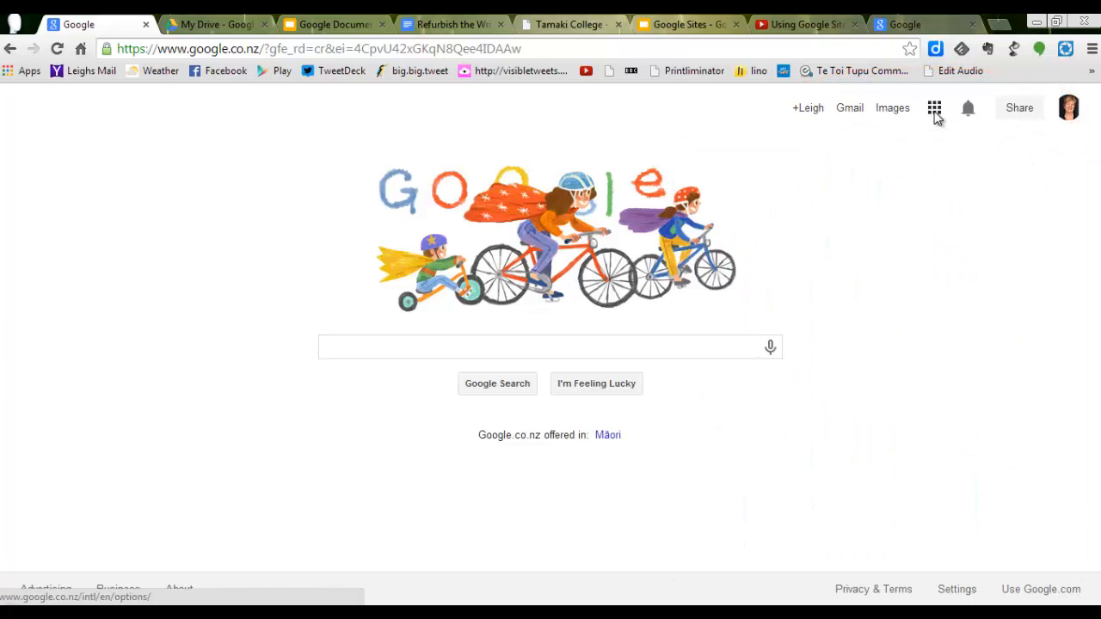
{"action": "left_click", "coordinate": [935, 111]}
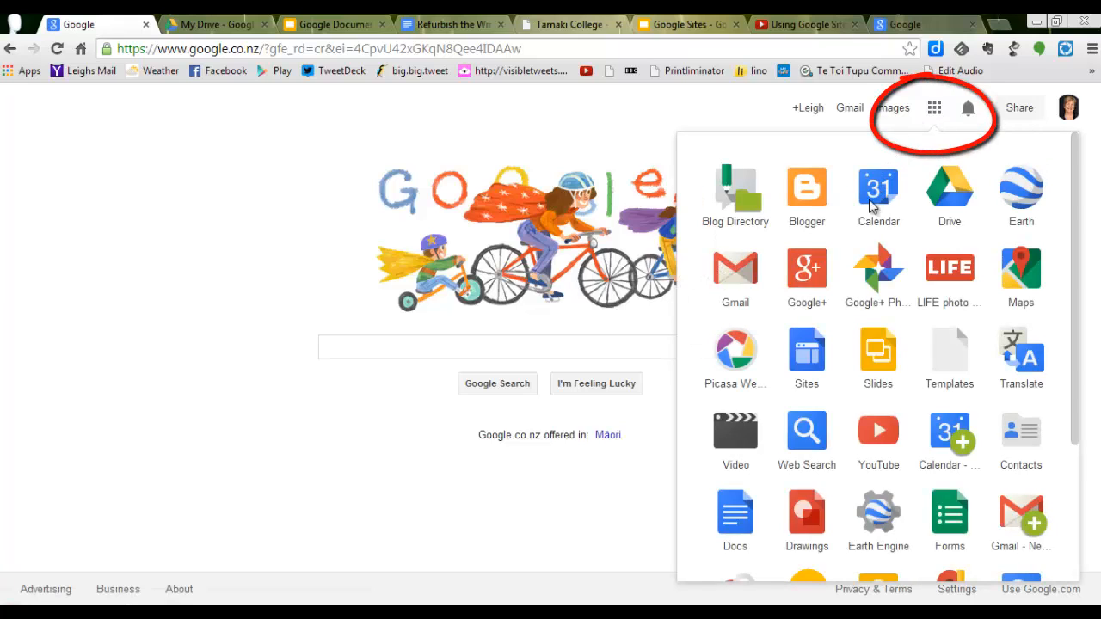
{"action": "left_click", "coordinate": [808, 353]}
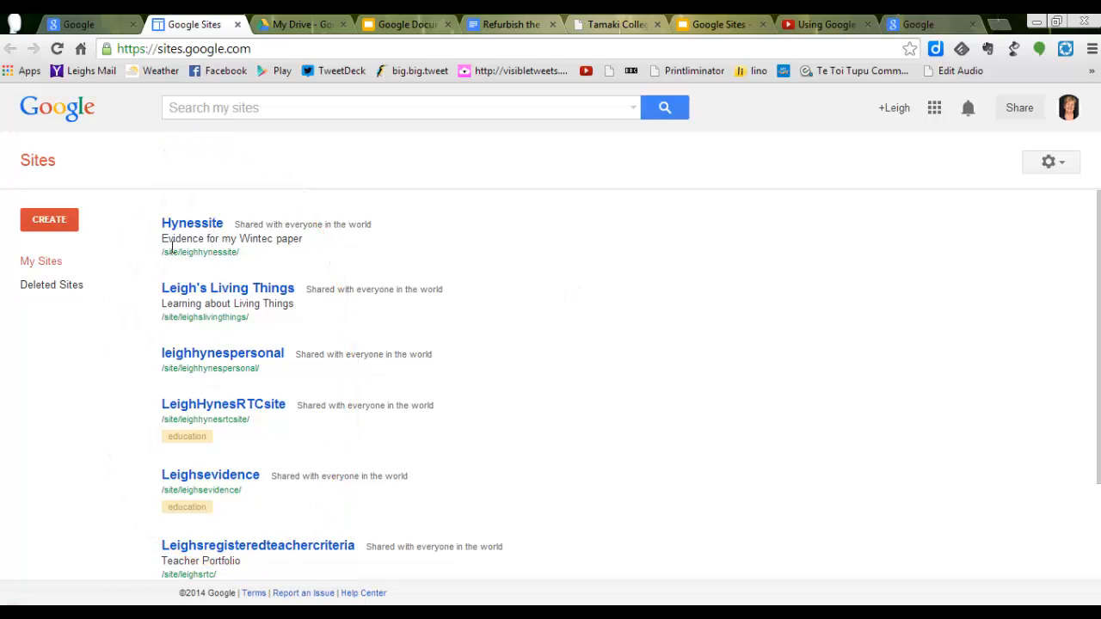
Step: Start creating a new site from the Blank template and name it LHScience
{"action": "left_click", "coordinate": [57, 222]}
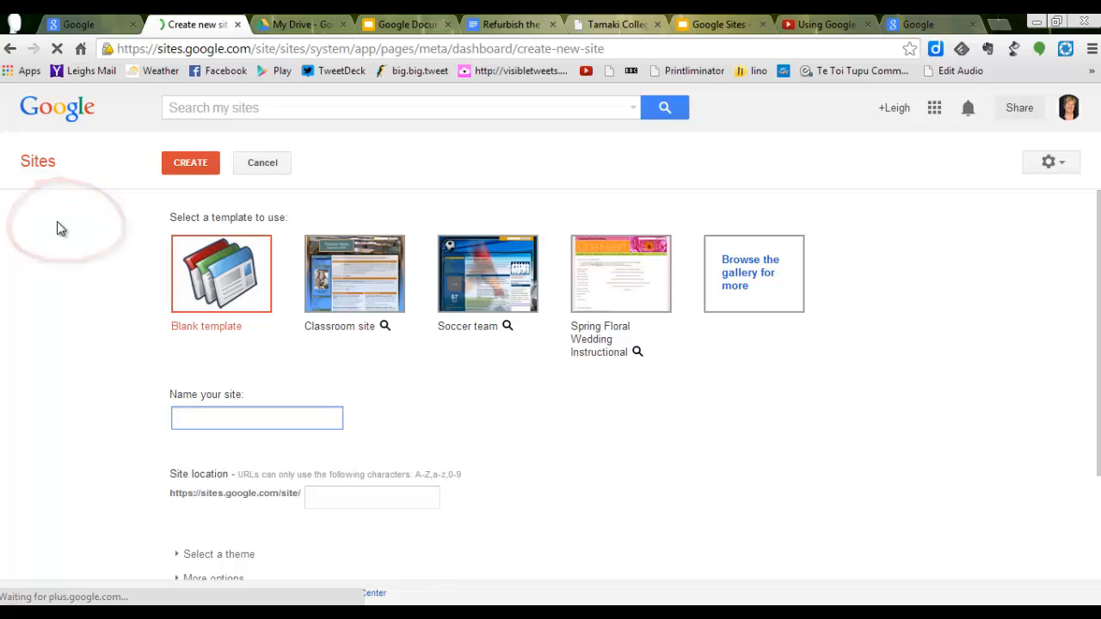
{"action": "left_click", "coordinate": [221, 285]}
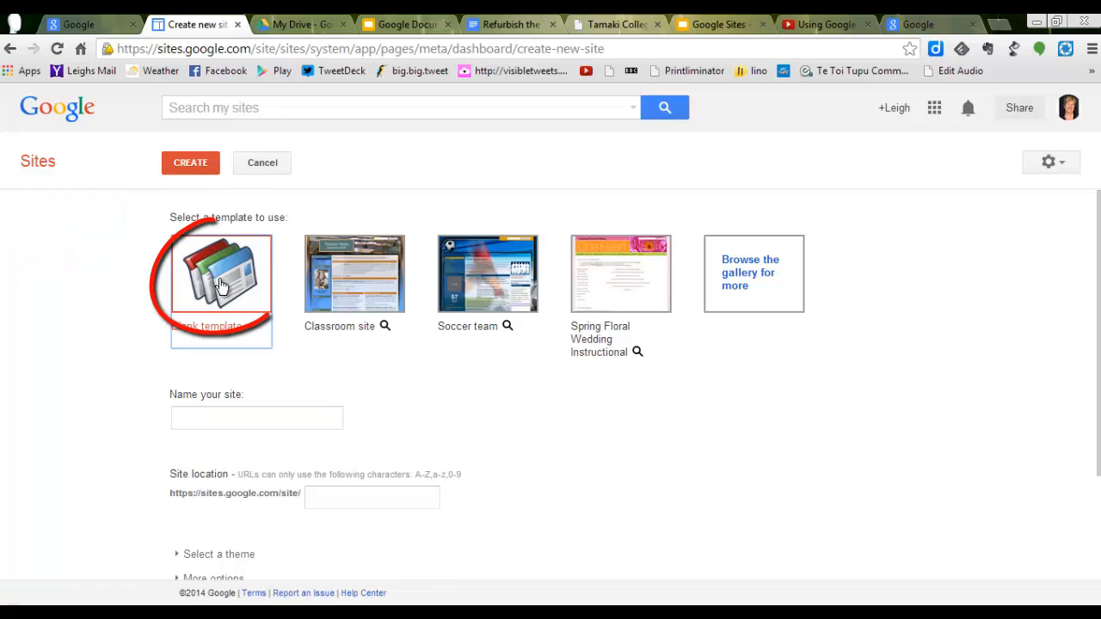
{"action": "left_click", "coordinate": [240, 414]}
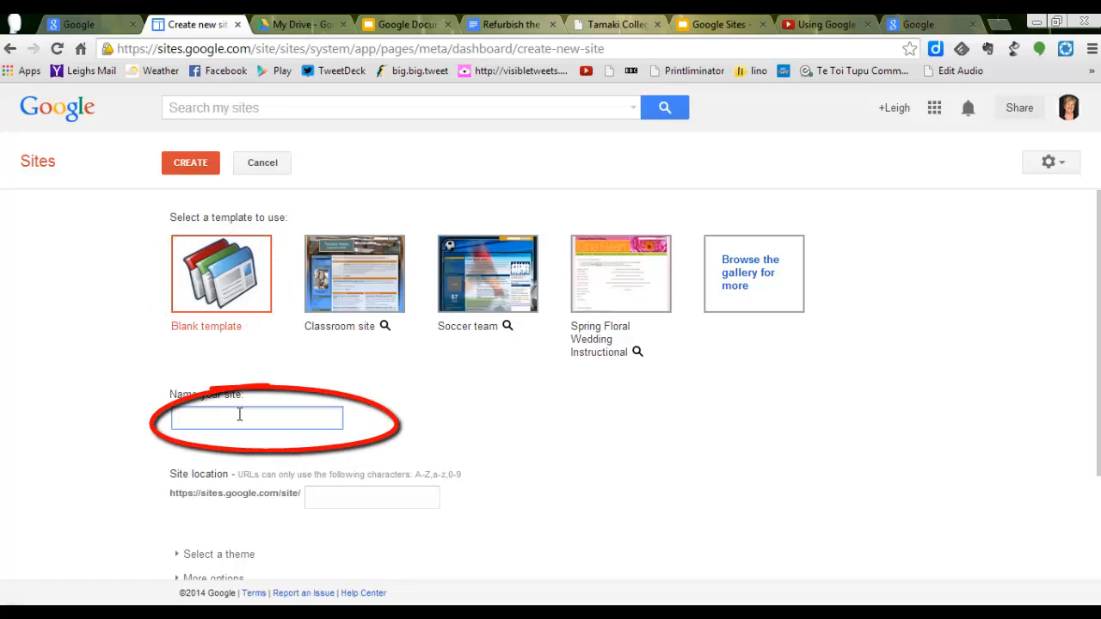
{"action": "type", "text": "LHSC"}
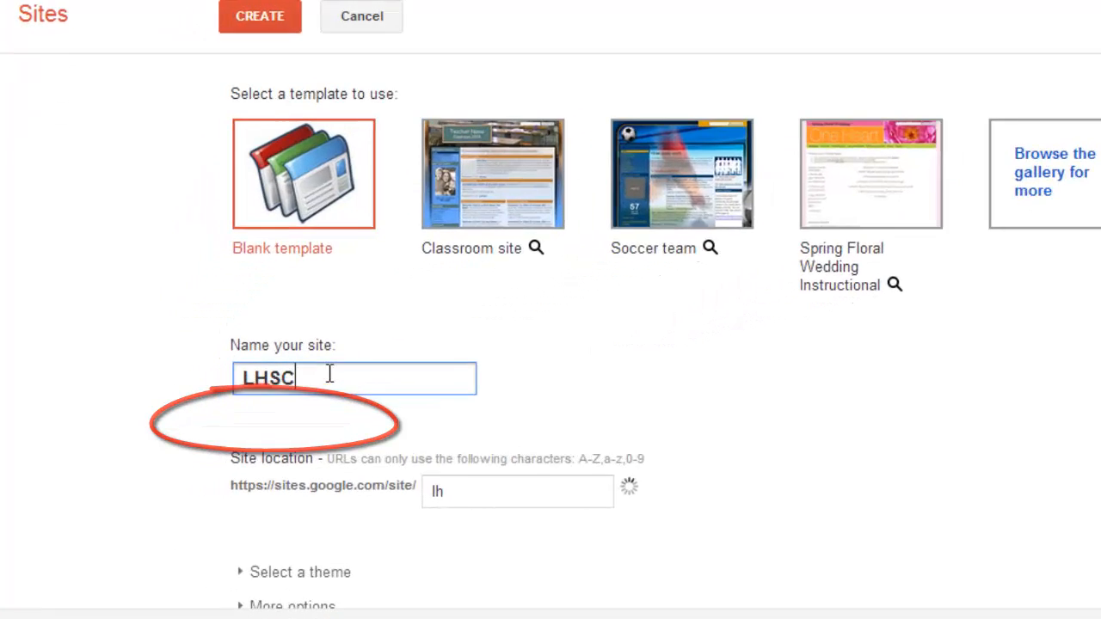
{"action": "key", "text": "BackSpace"}
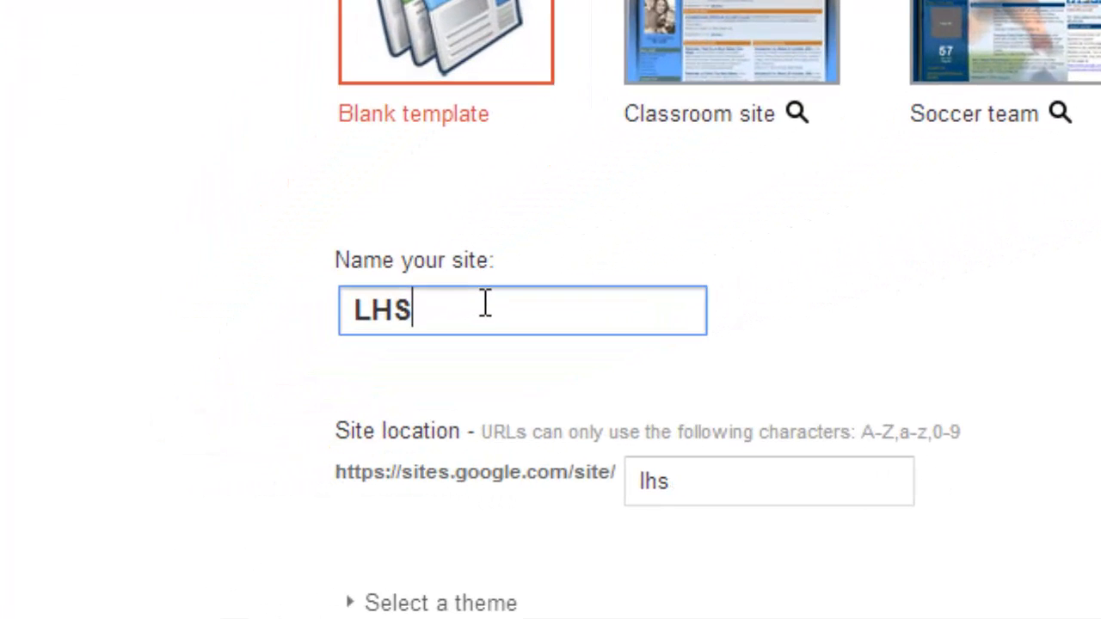
{"action": "type", "text": "cience"}
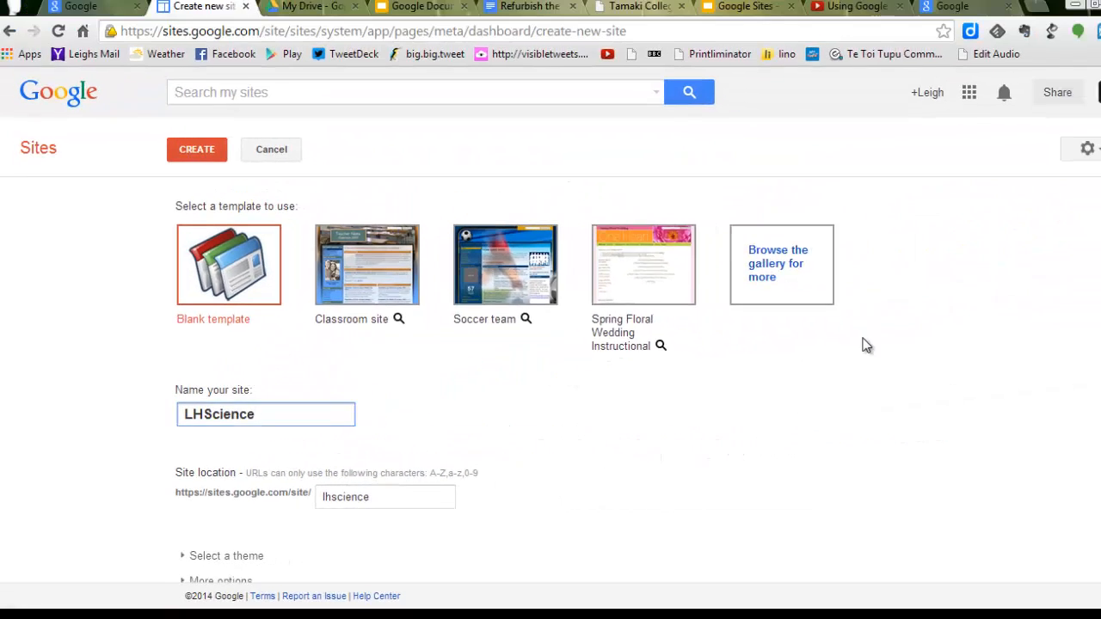
Step: Enter the verification code shown in the distorted image and submit the new site for creation
{"action": "scroll", "coordinate": [866, 344], "scroll_direction": "down", "scroll_amount": 2}
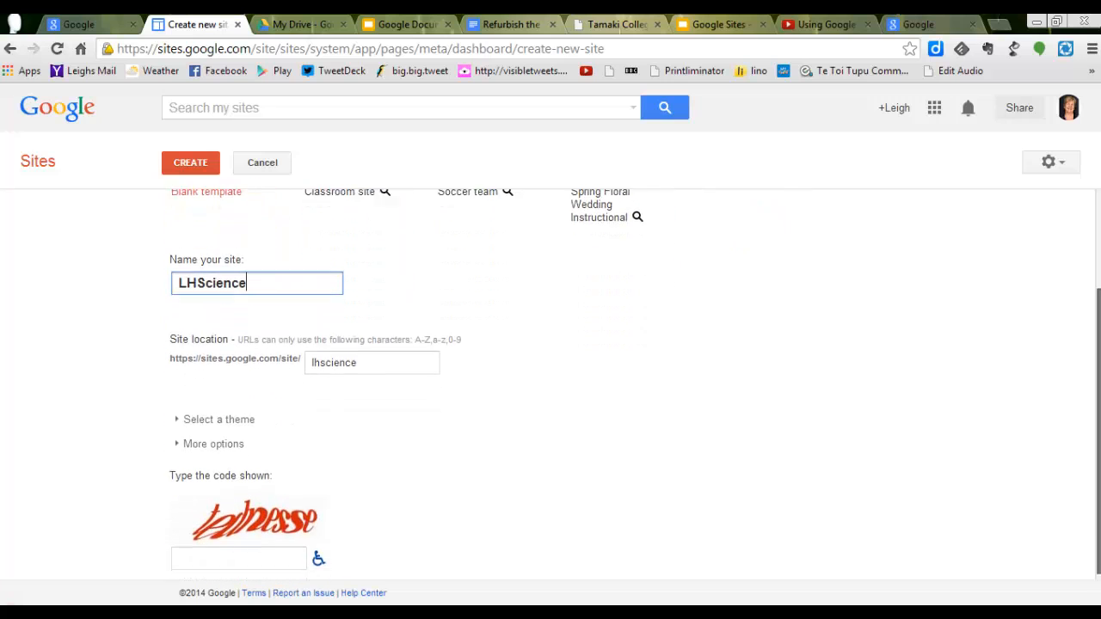
{"action": "left_click", "coordinate": [267, 554]}
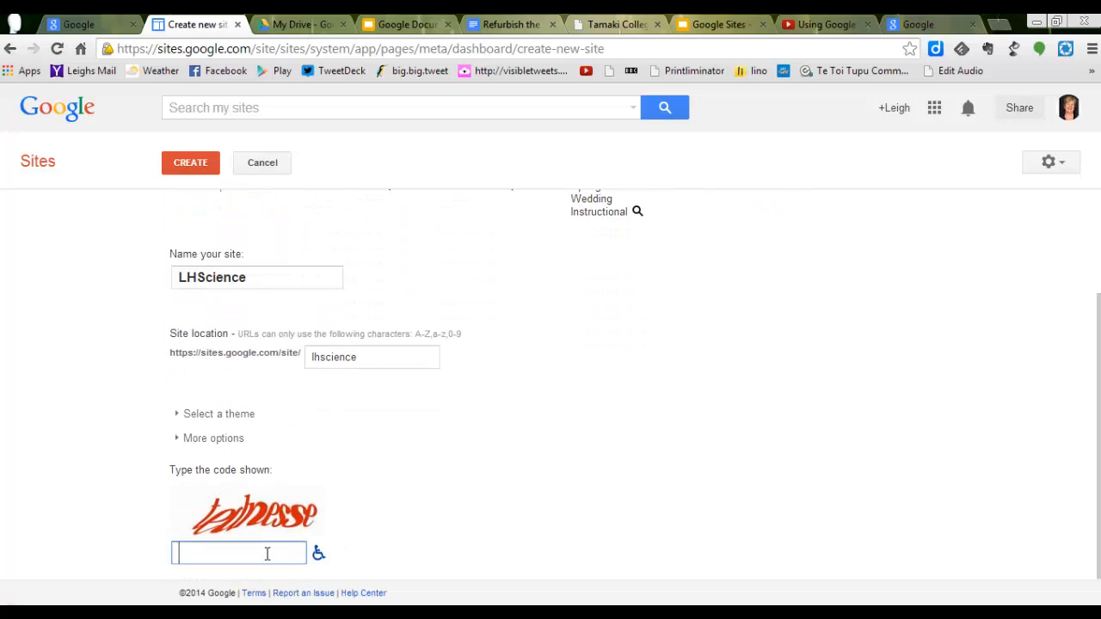
{"action": "type", "text": "te"}
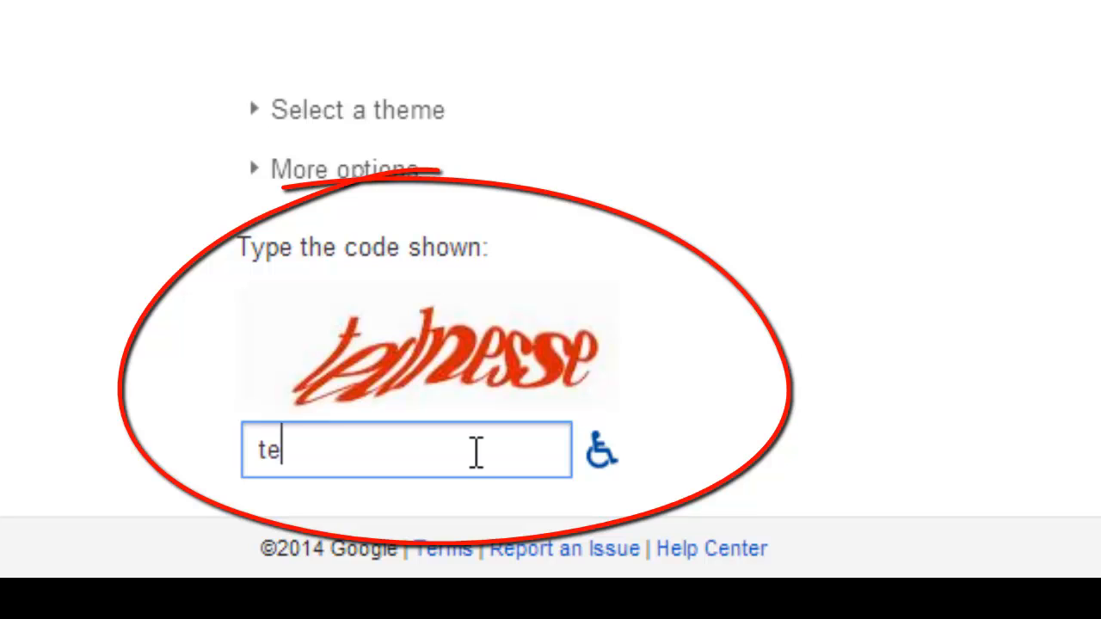
{"action": "type", "text": "dnesse"}
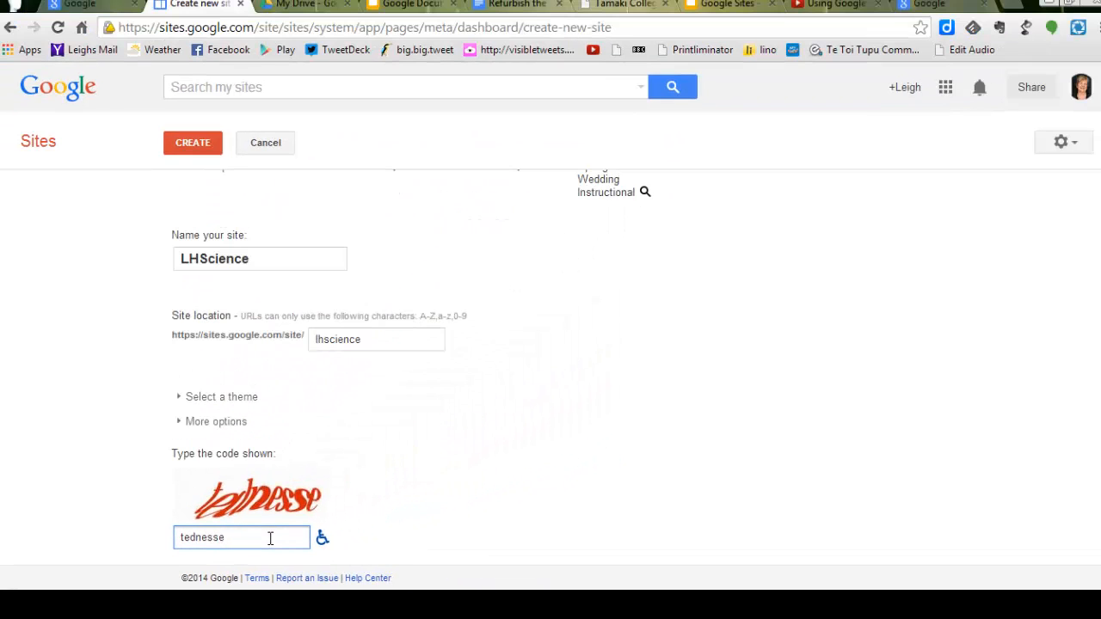
{"action": "key", "text": "Return"}
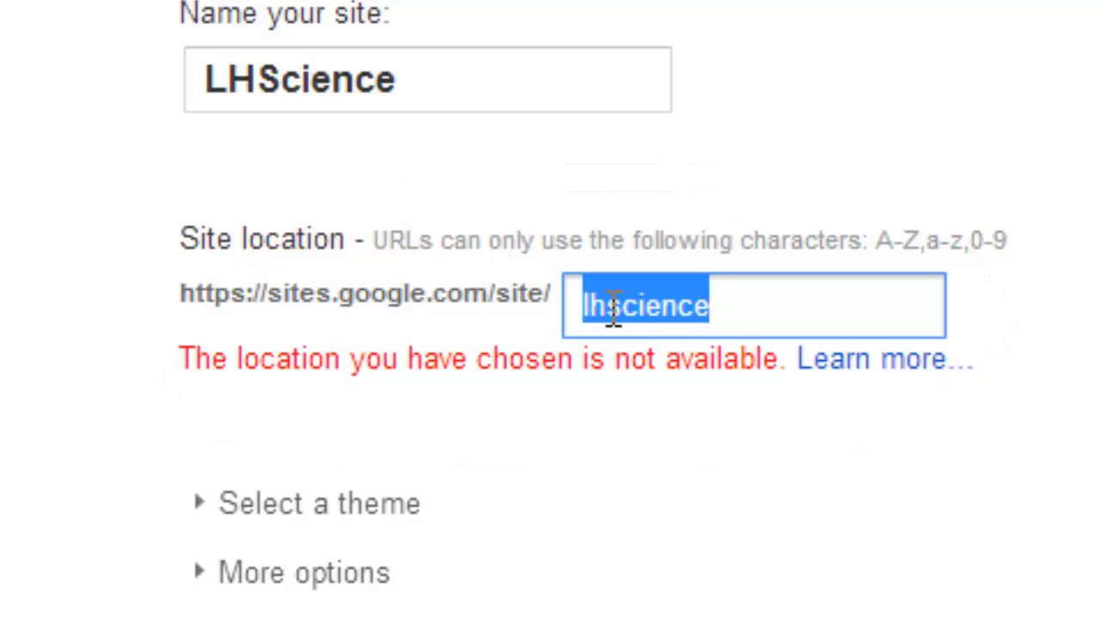
Step: Change the site location by completing the owner's surname in front of "science", and create the site
{"action": "left_click", "coordinate": [608, 305]}
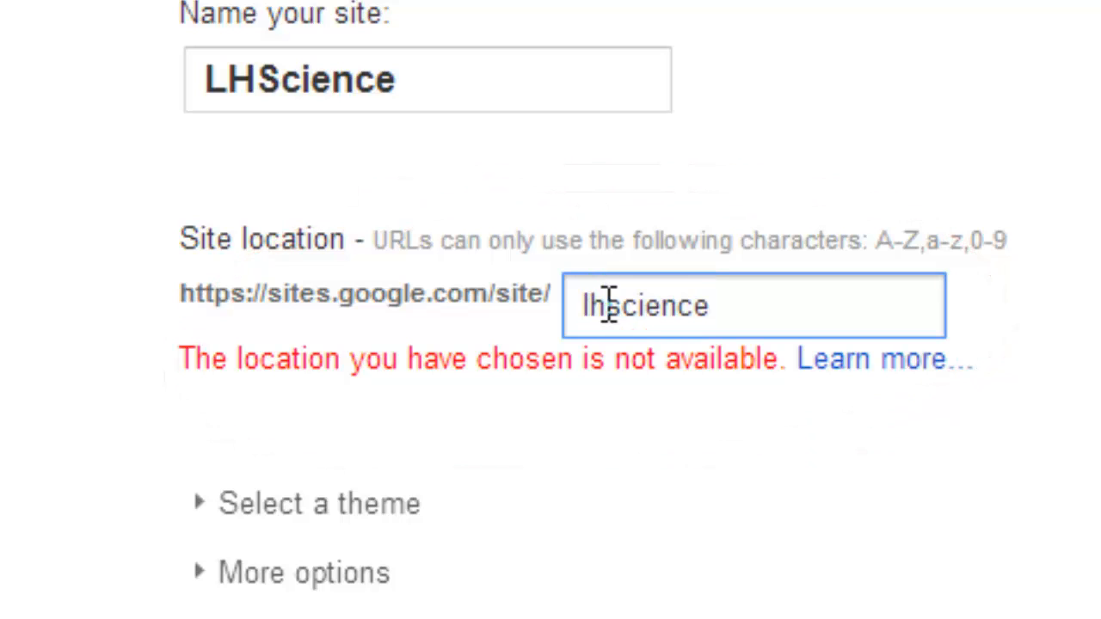
{"action": "type", "text": "yne"}
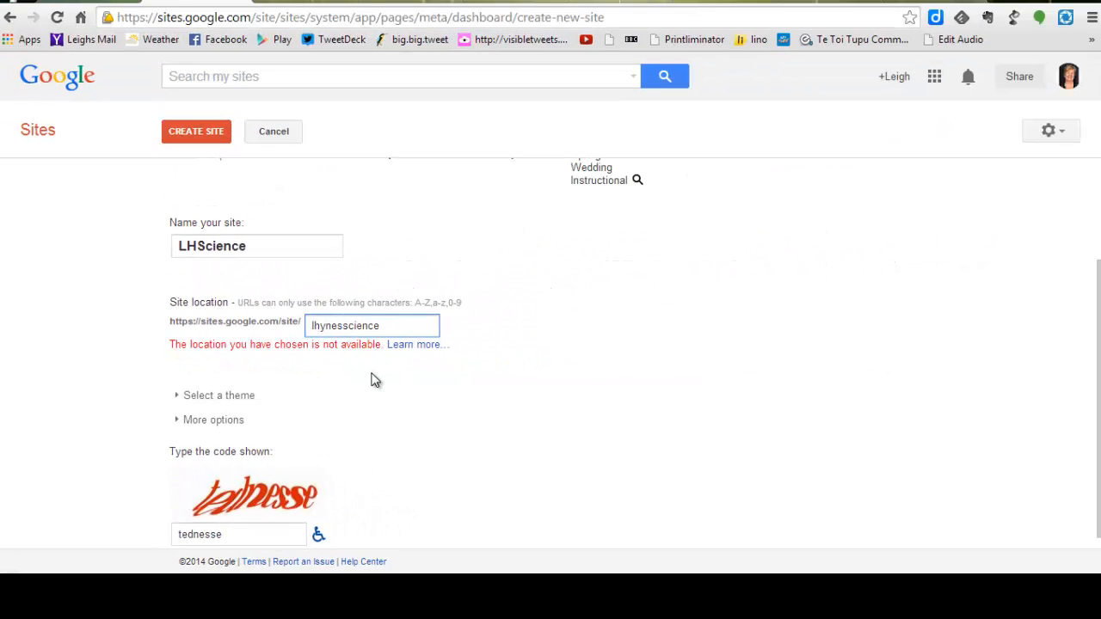
{"action": "type", "text": "s"}
{"action": "key", "text": "Return"}
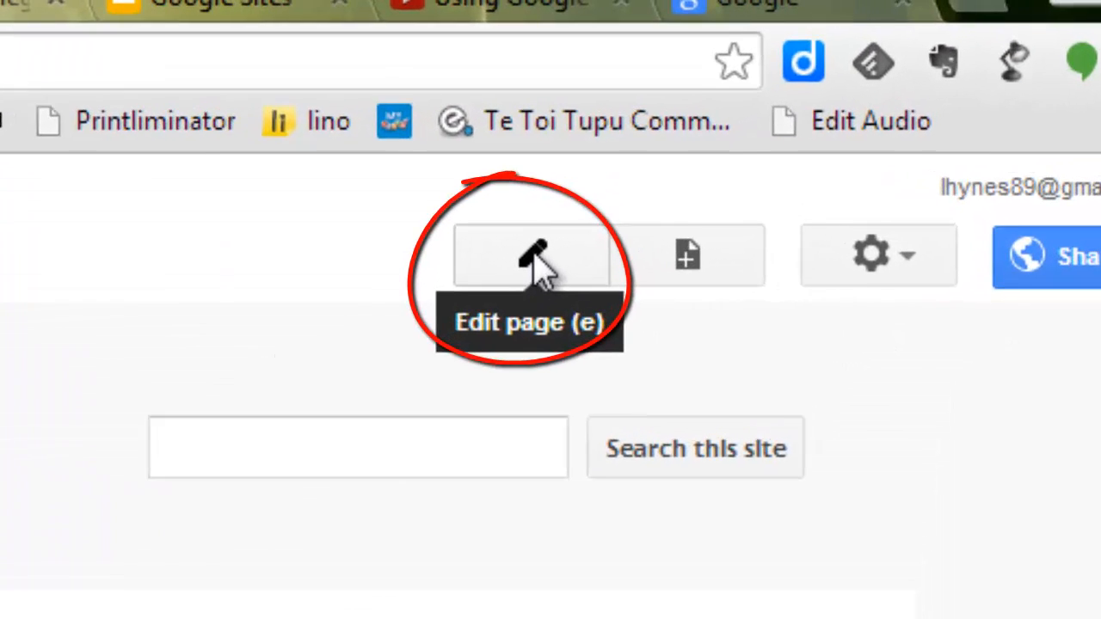
Step: Open the home page for editing and change its title to "Landing page"
{"action": "left_click", "coordinate": [533, 258]}
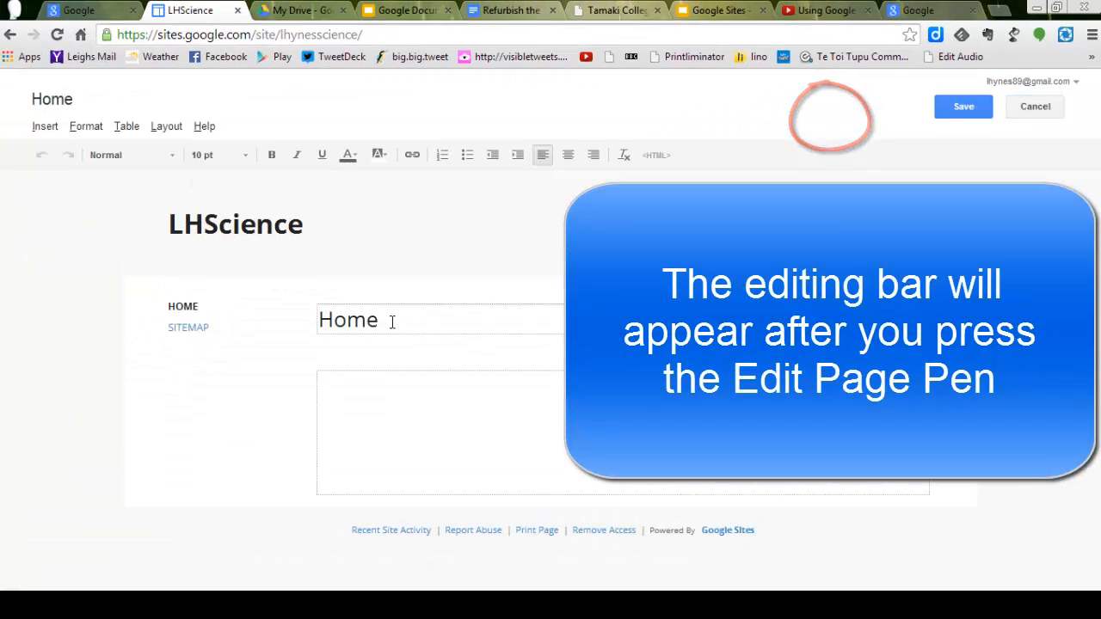
{"action": "left_click_drag", "start_coordinate": [391, 321], "coordinate": [304, 320]}
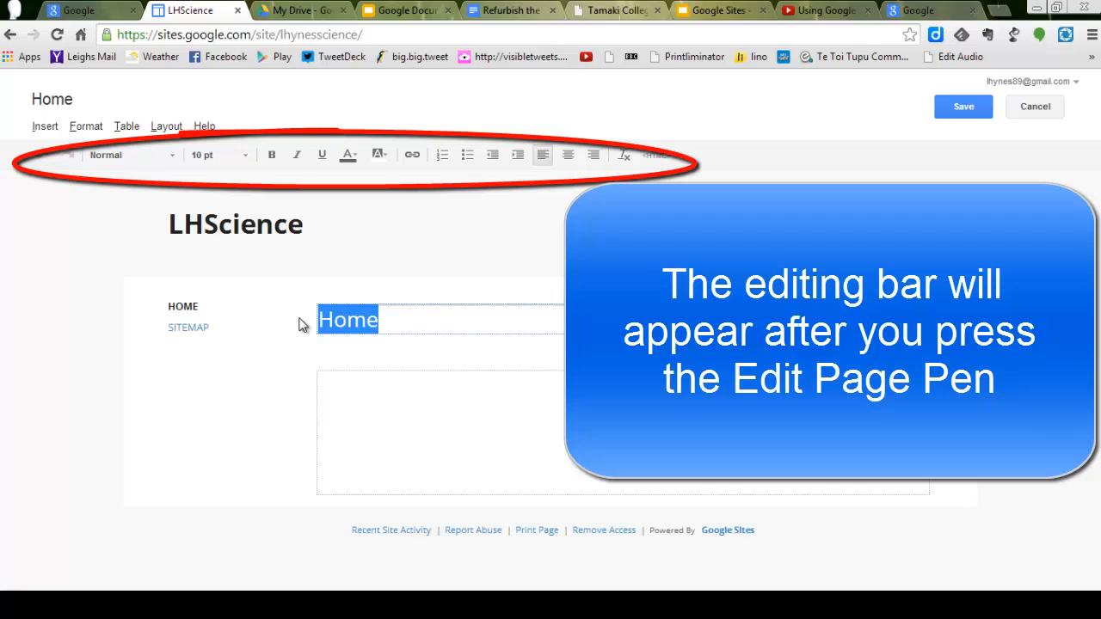
{"action": "type", "text": "Landing "}
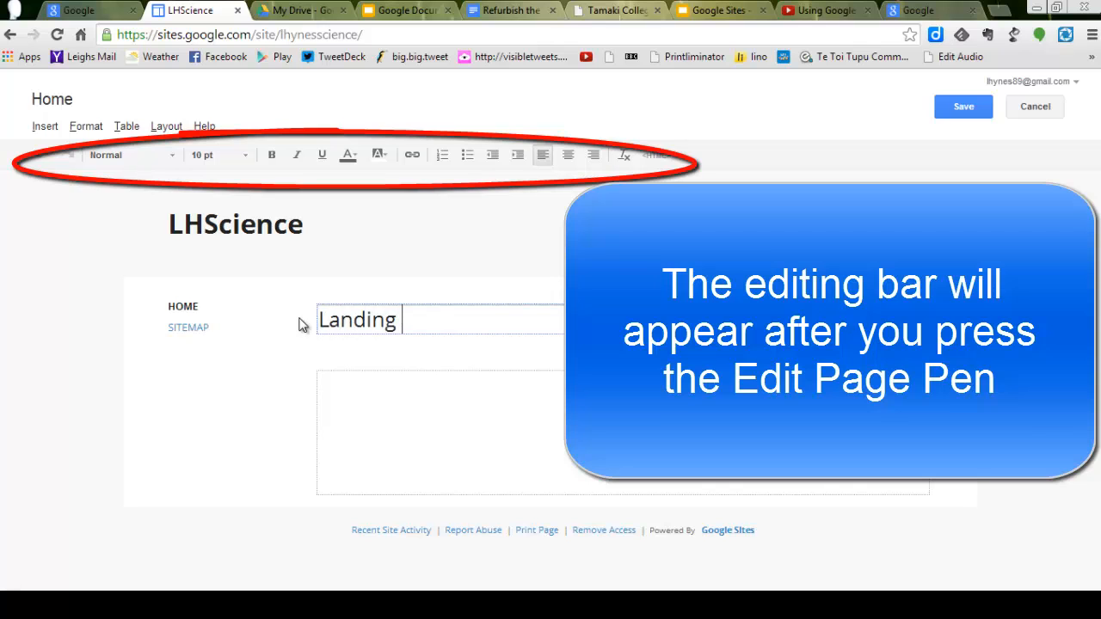
{"action": "type", "text": "page"}
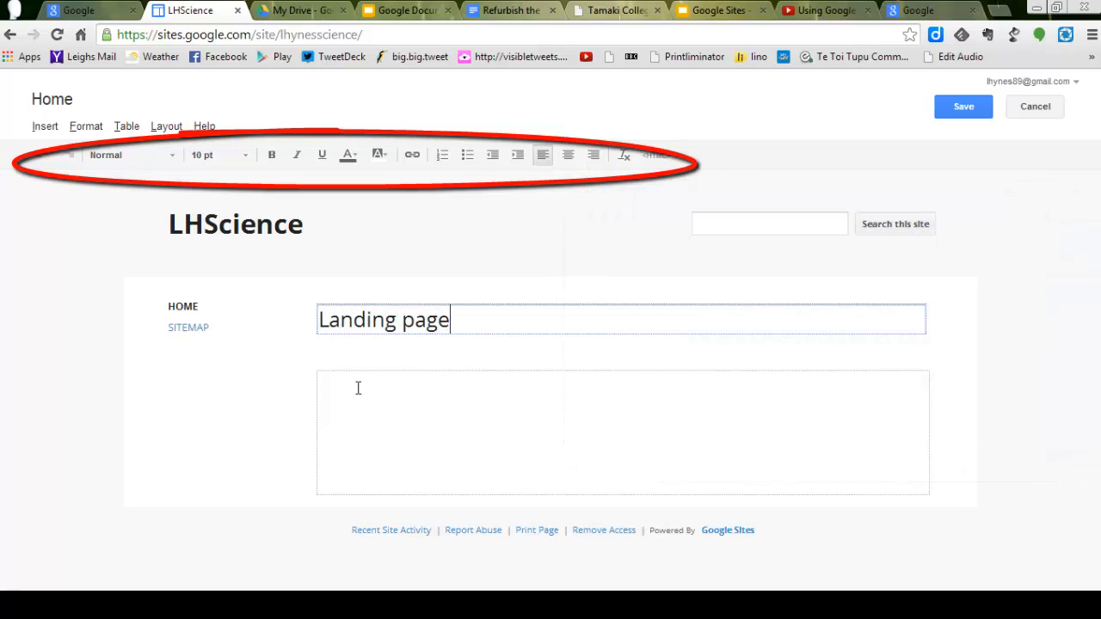
Step: Enter "This site is for my year 10 science class" as the page's body text and save the page
{"action": "left_click", "coordinate": [358, 388]}
{"action": "type", "text": "This site is for my year 10"}
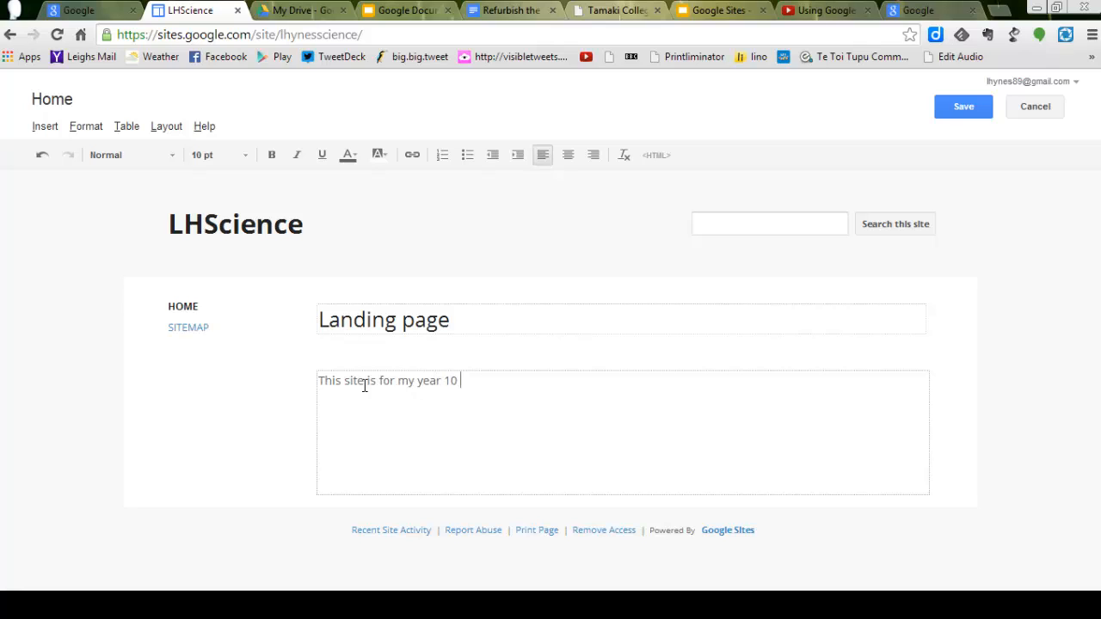
{"action": "type", "text": "ence class"}
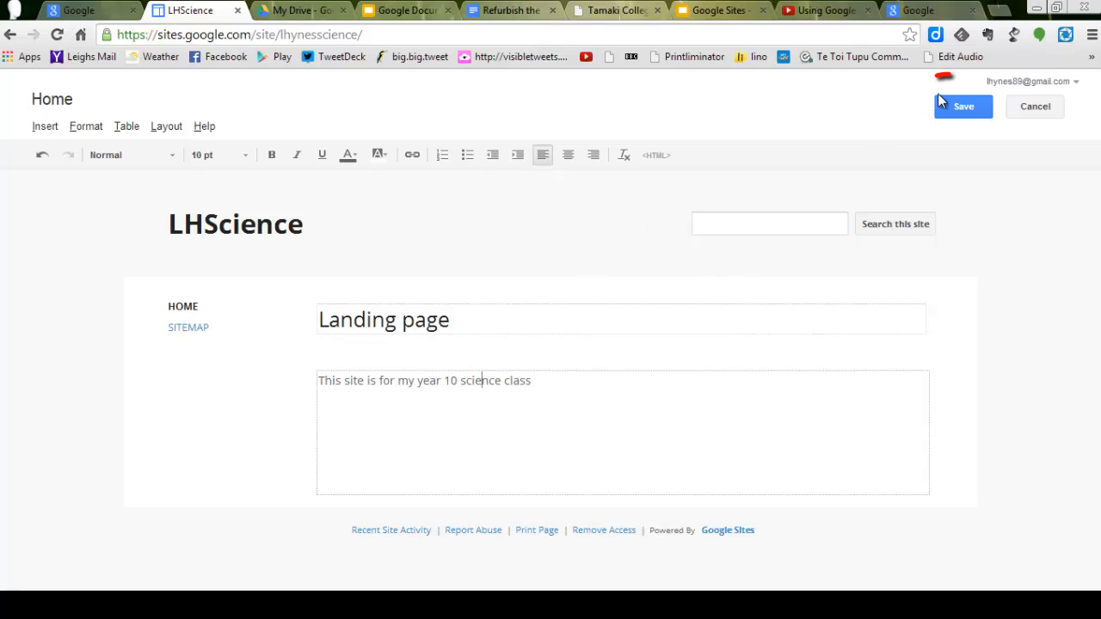
{"action": "left_click", "coordinate": [960, 109]}
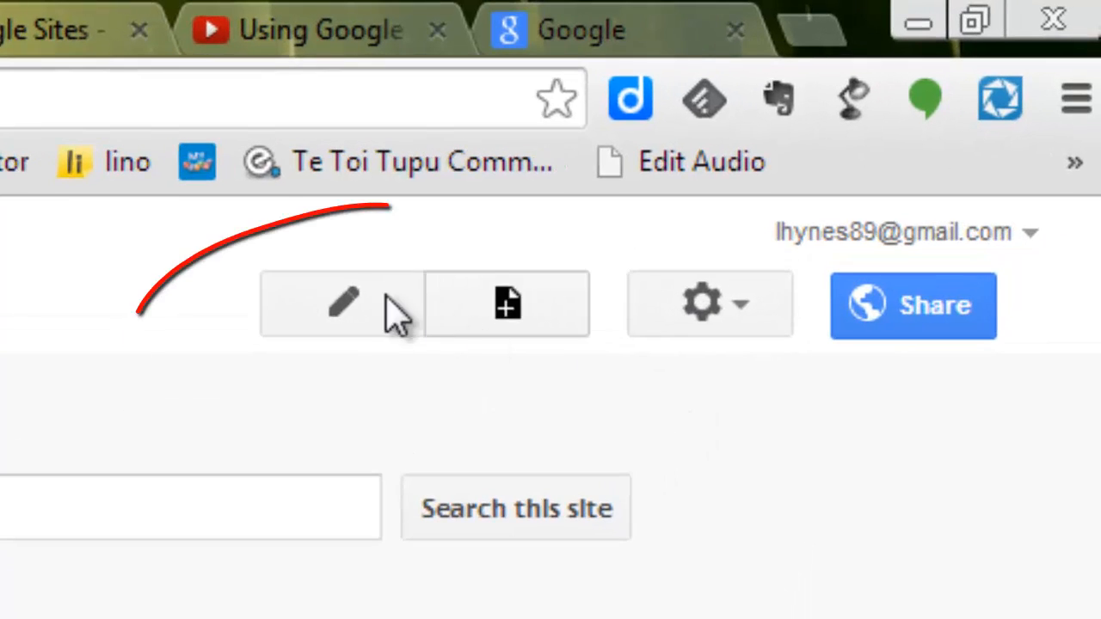
Step: Reopen the landing page for editing, upload the image sister.jpg and insert it above the body text
{"action": "left_click", "coordinate": [345, 313]}
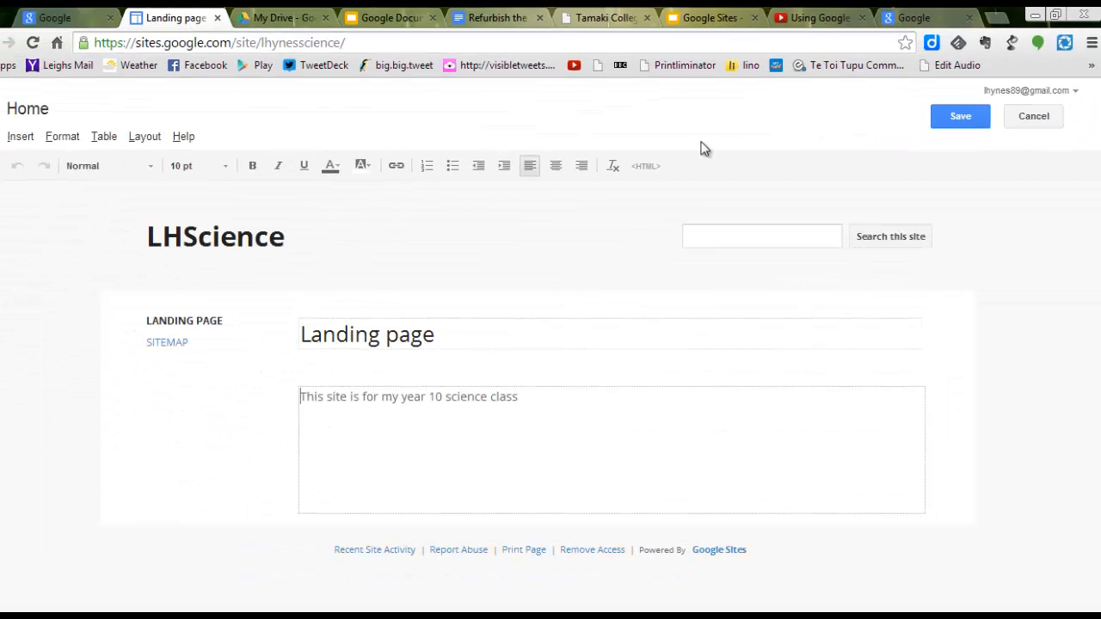
{"action": "left_click", "coordinate": [22, 139]}
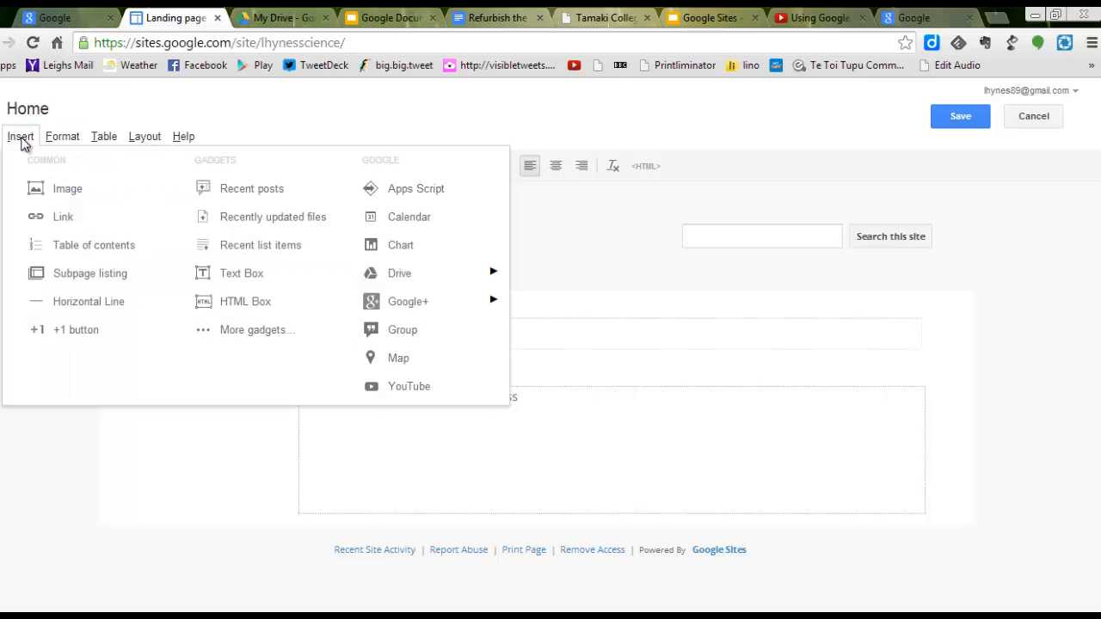
{"action": "left_click", "coordinate": [47, 186]}
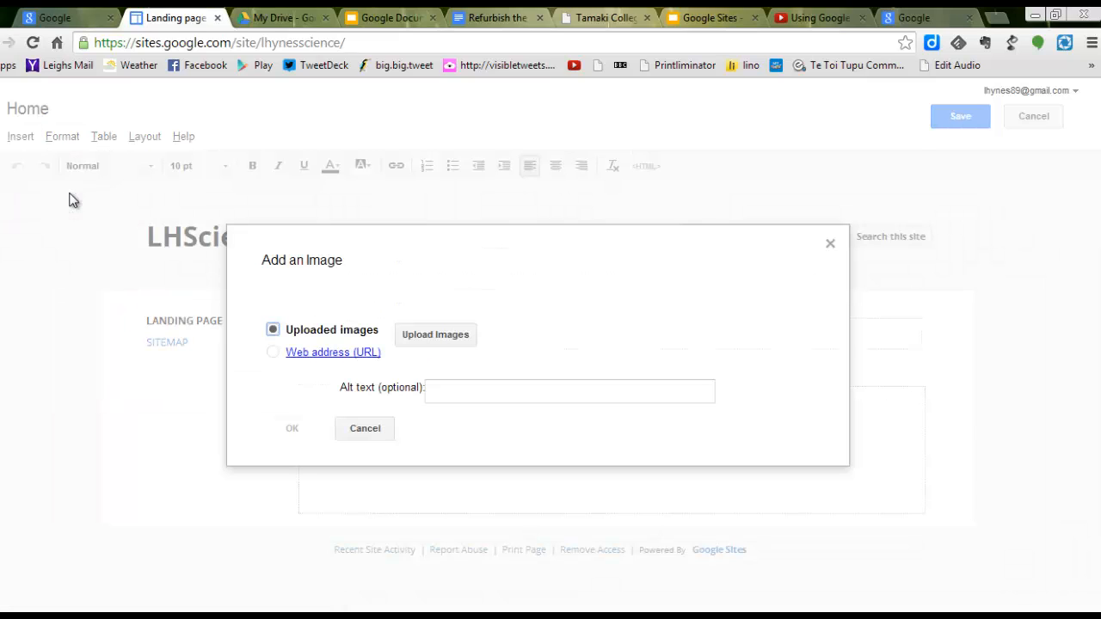
{"action": "left_click", "coordinate": [434, 334]}
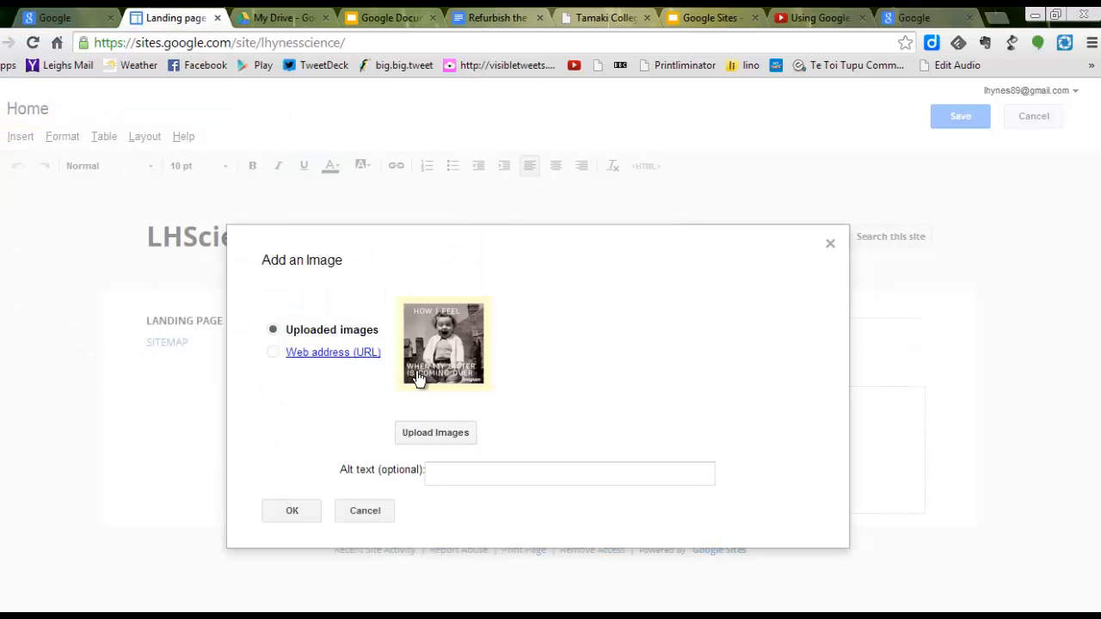
{"action": "left_click", "coordinate": [293, 516]}
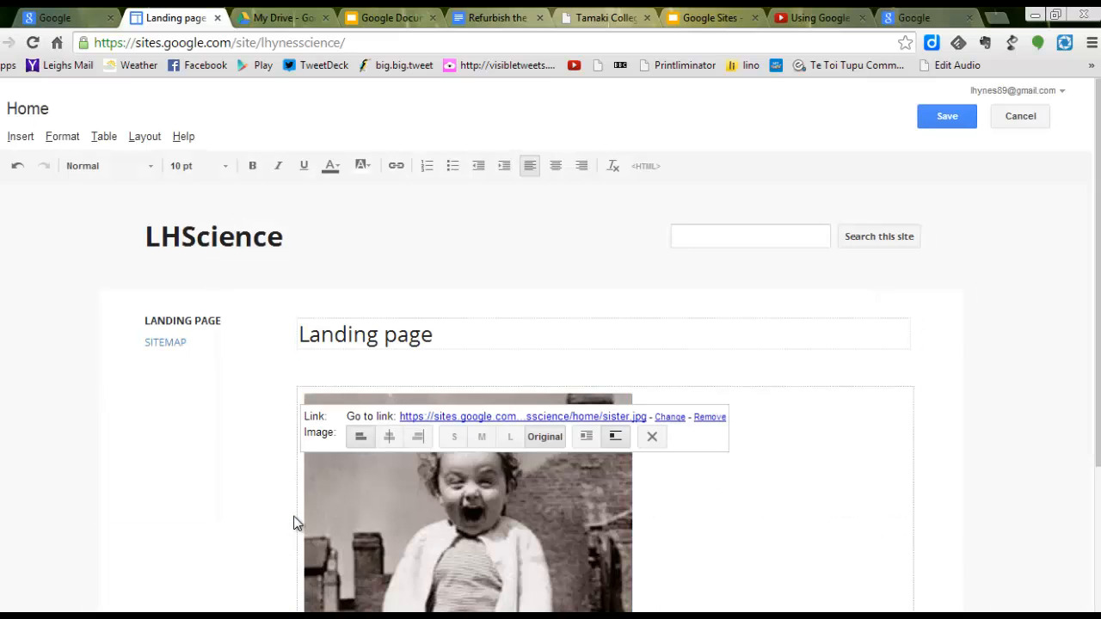
Step: Set the inserted image to size S and turn on text wrapping around it
{"action": "left_click_drag", "start_coordinate": [1098, 384], "coordinate": [1098, 484]}
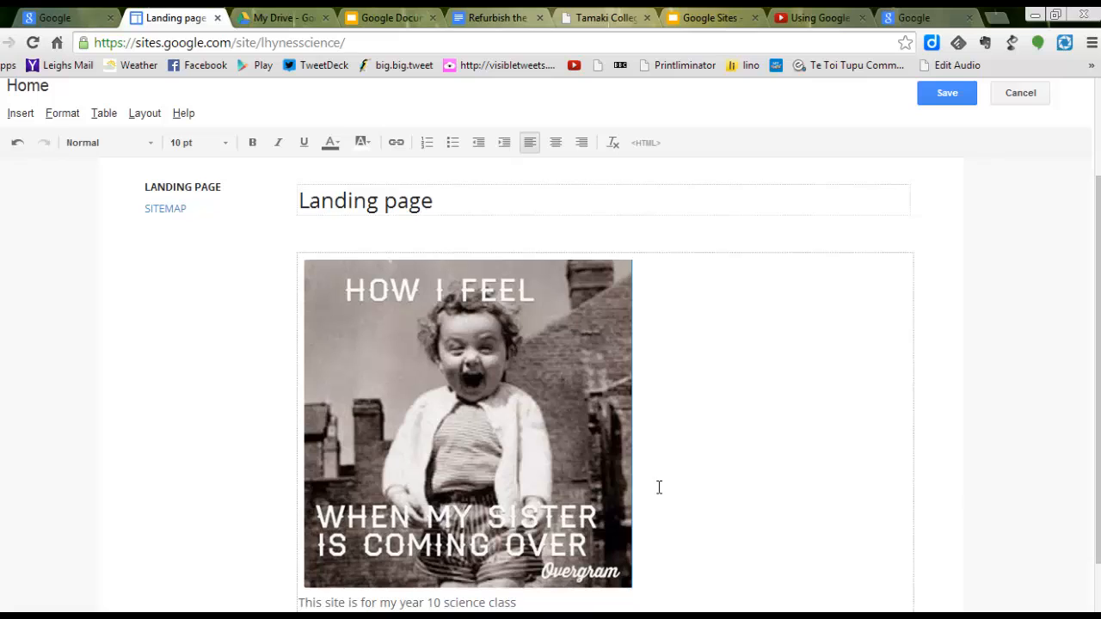
{"action": "left_click", "coordinate": [540, 458]}
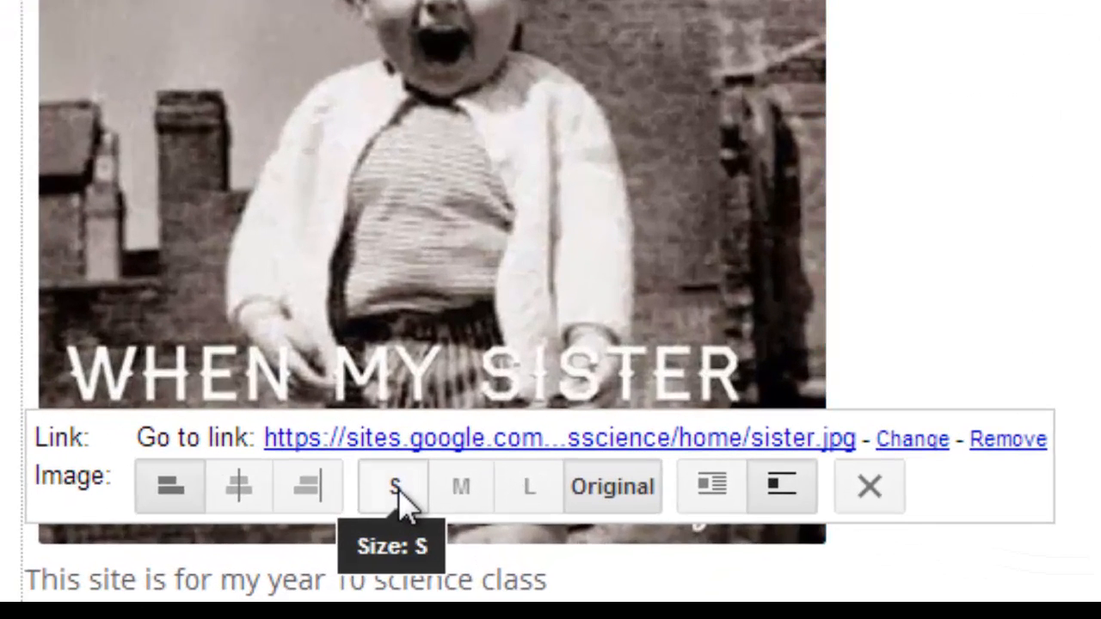
{"action": "left_click", "coordinate": [445, 552]}
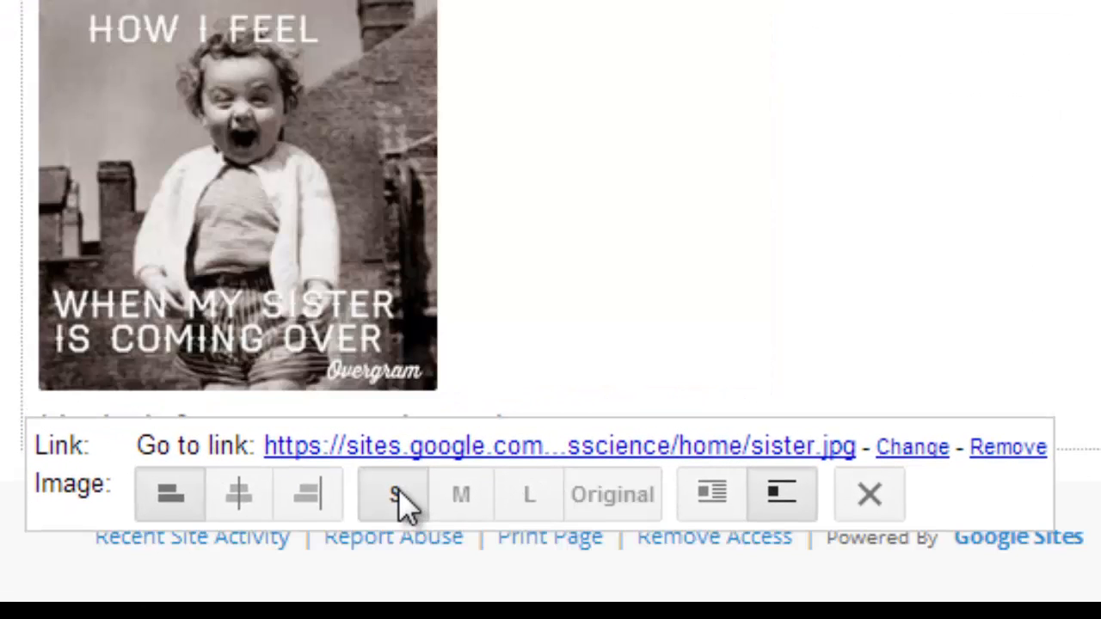
{"action": "left_click", "coordinate": [511, 82]}
{"action": "left_click", "coordinate": [706, 498]}
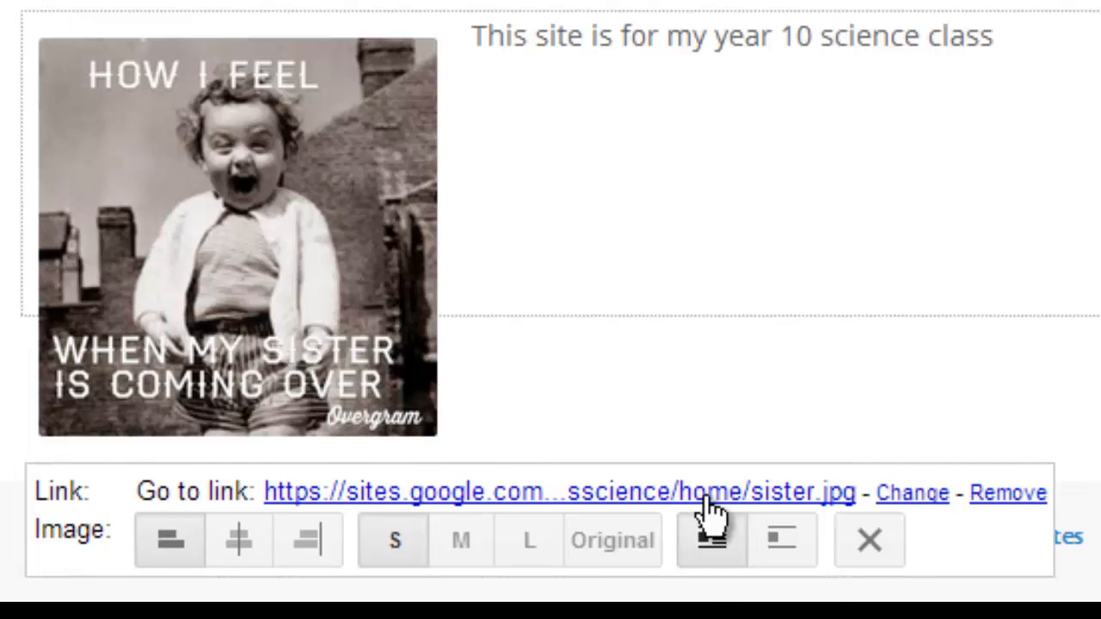
Step: Extend the landing page's body text with the sentence "I will add resources soon." and save the page
{"action": "left_click", "coordinate": [1006, 49]}
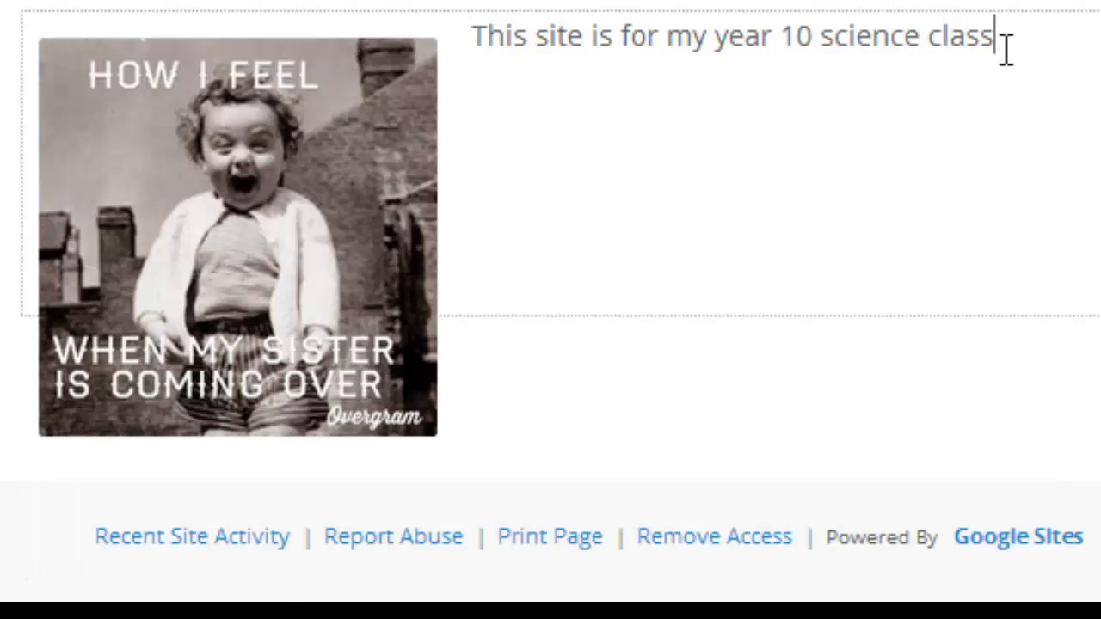
{"action": "type", "text": ".  I"}
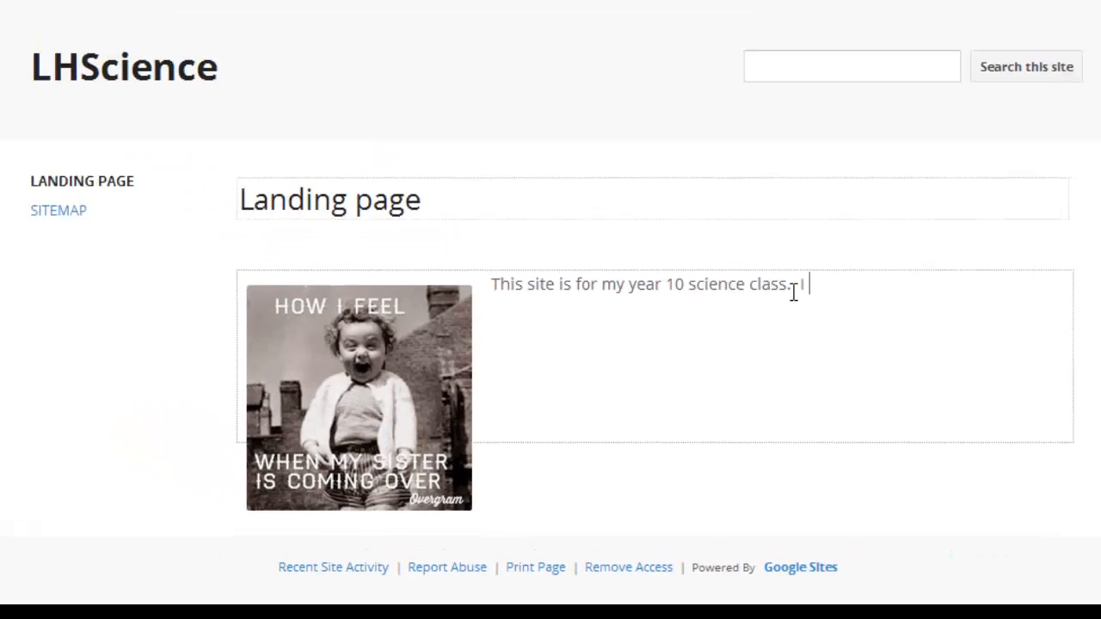
{"action": "type", "text": " will add"}
{"action": "type", "text": " r"}
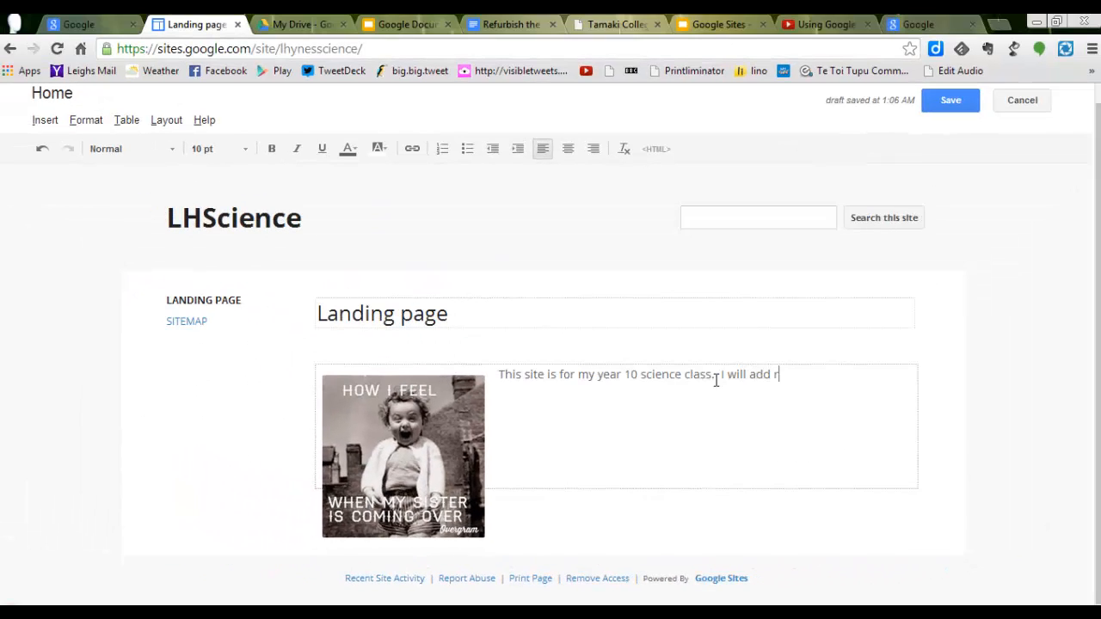
{"action": "type", "text": "esources soon."}
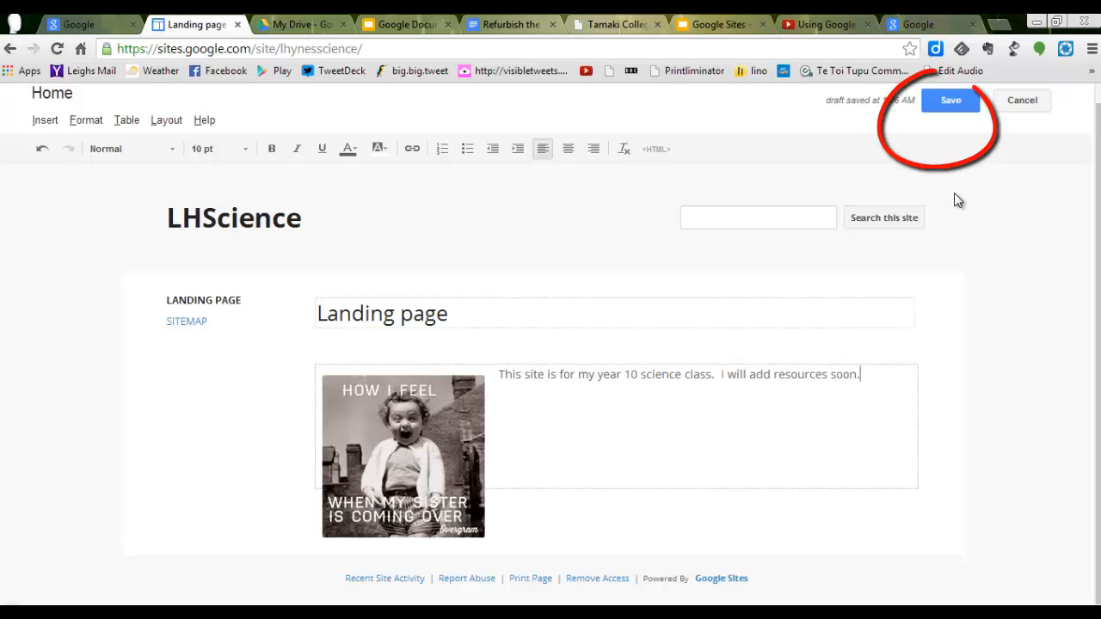
{"action": "left_click", "coordinate": [951, 102]}
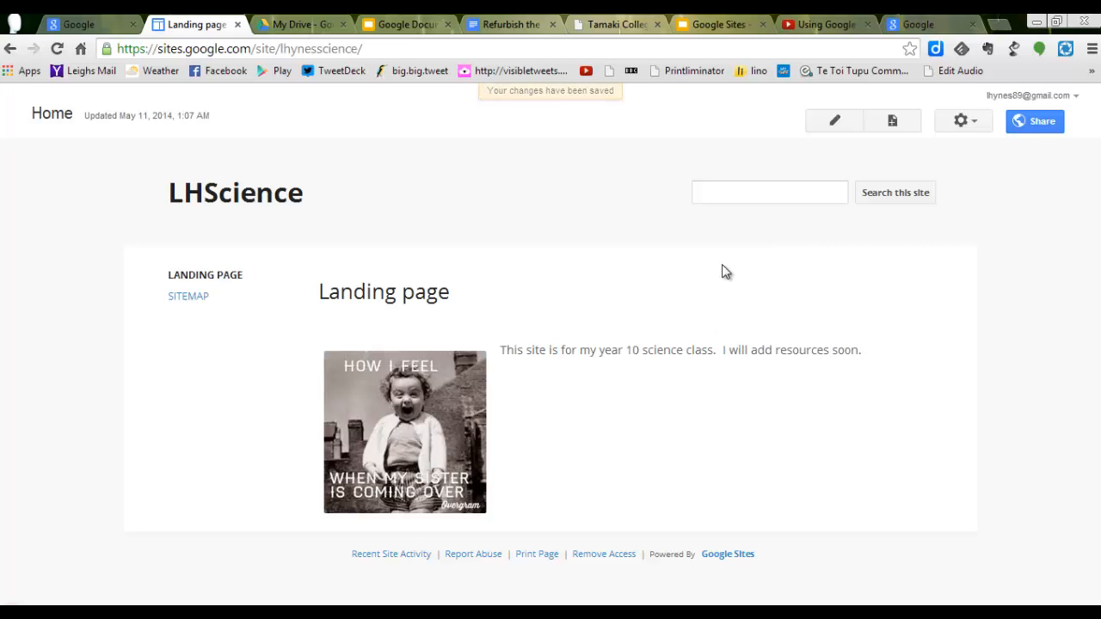
Step: Create a new top-level page named "Astronomy" using the Web Page template
{"action": "left_click", "coordinate": [894, 125]}
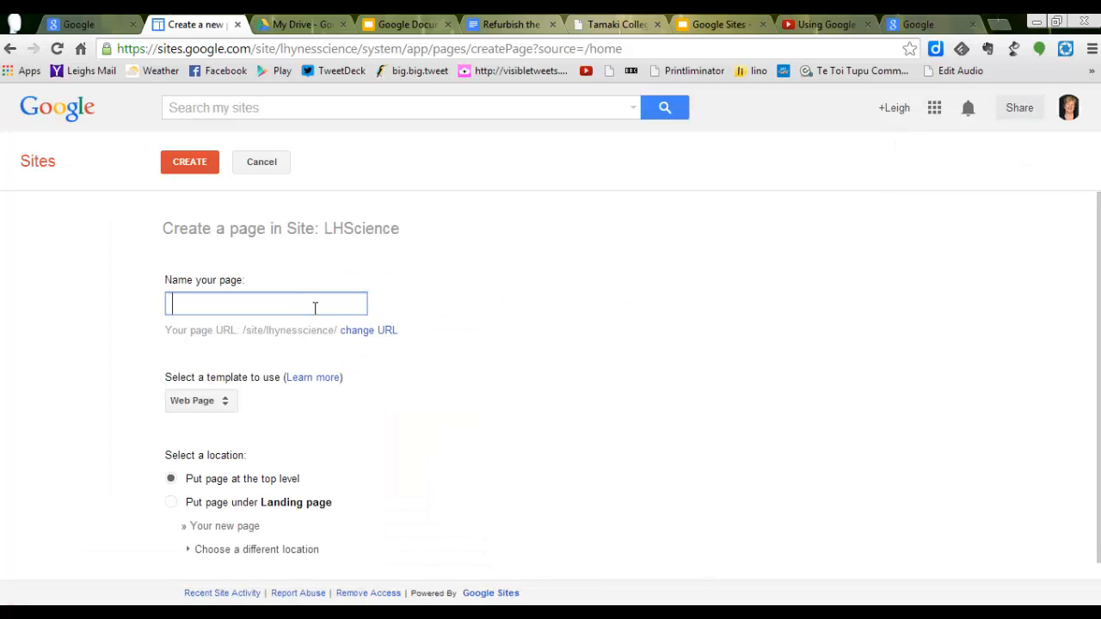
{"action": "type", "text": "Astronomy"}
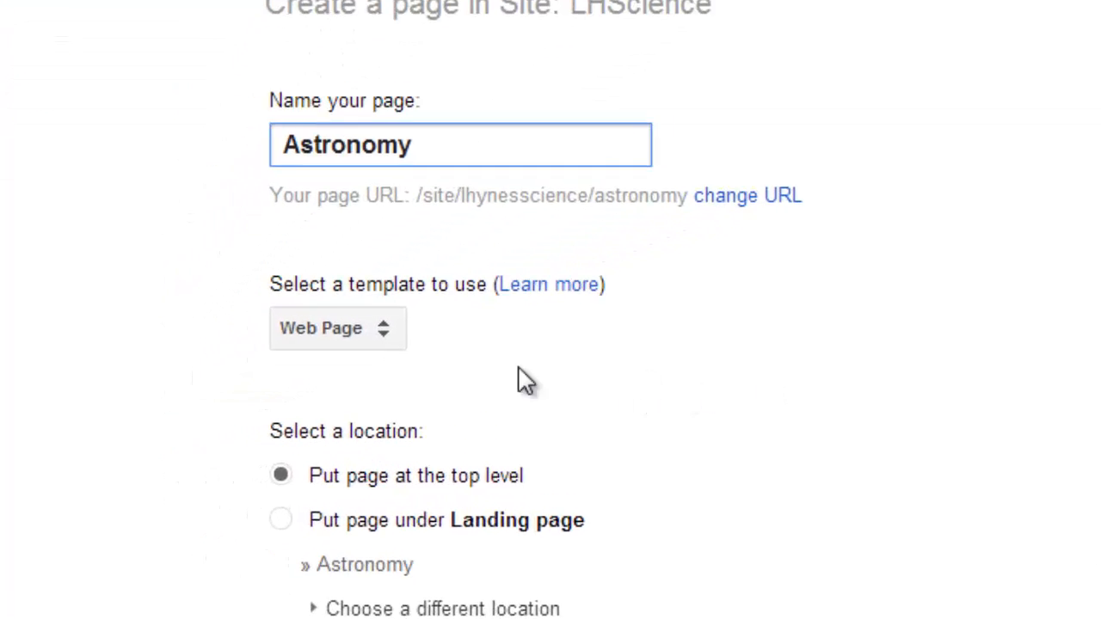
{"action": "left_click", "coordinate": [388, 342]}
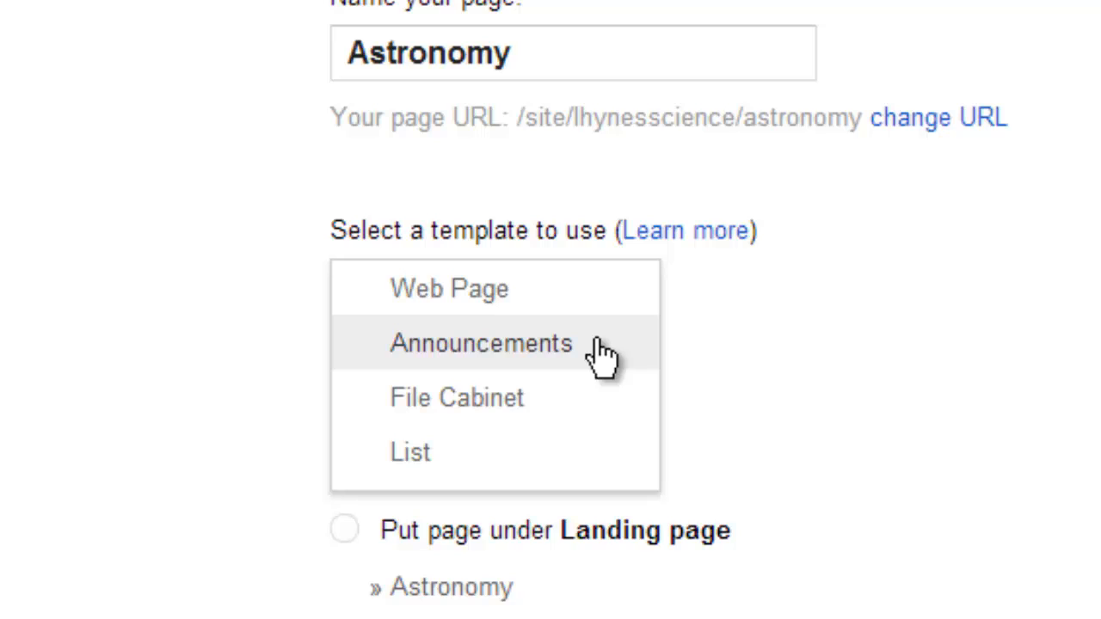
{"action": "left_click", "coordinate": [536, 293]}
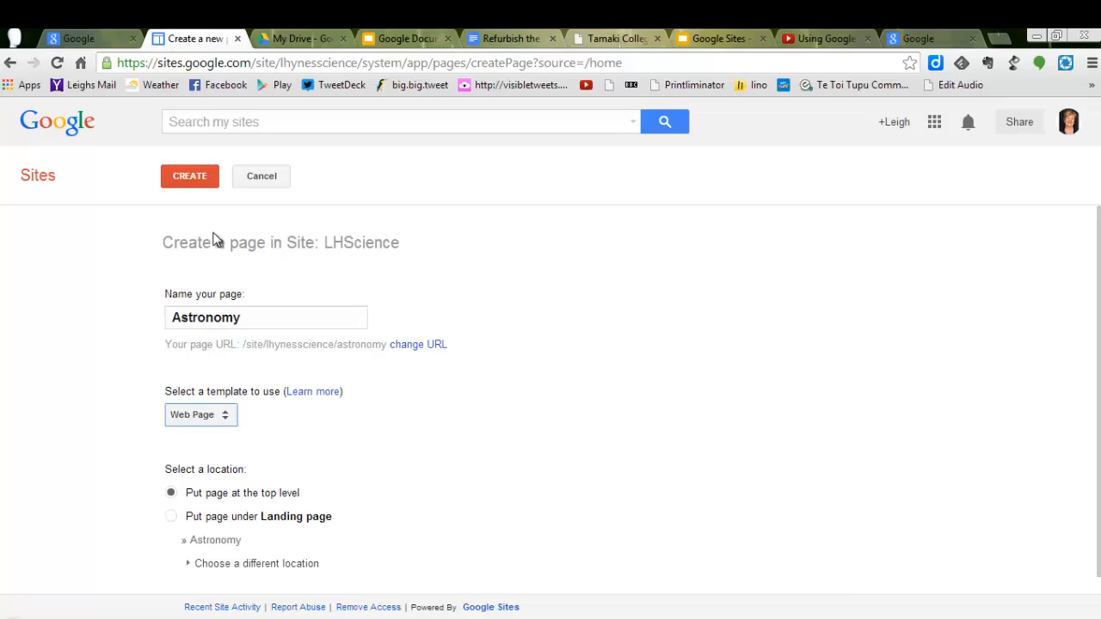
{"action": "left_click", "coordinate": [194, 185]}
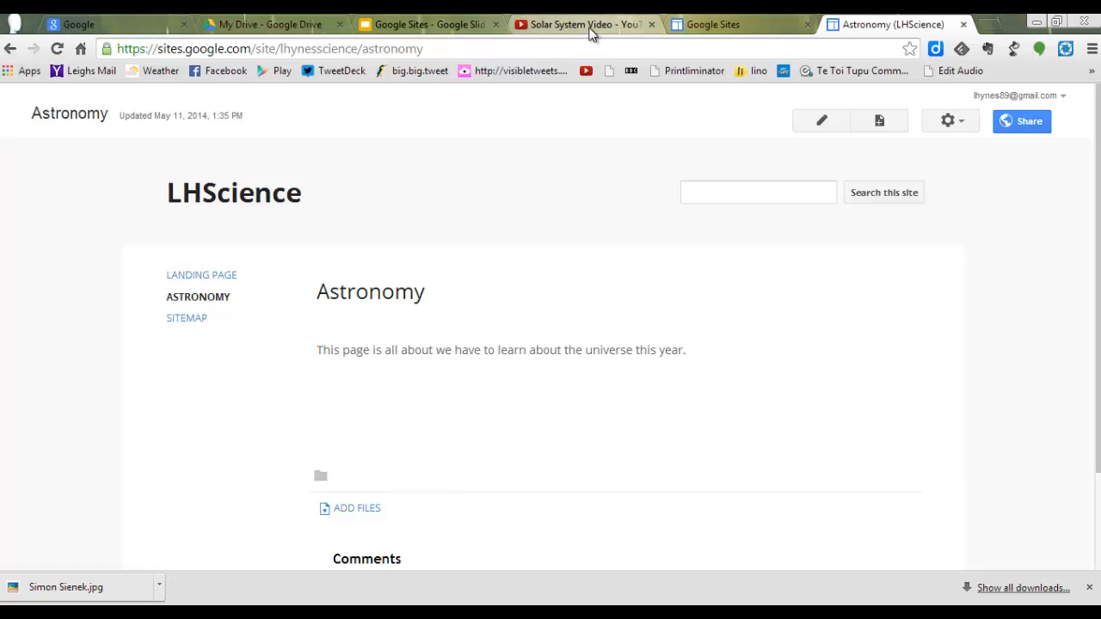
Step: Switch to YouTube and copy the embed code of the Solar System Video from its sharing options
{"action": "left_click", "coordinate": [590, 26]}
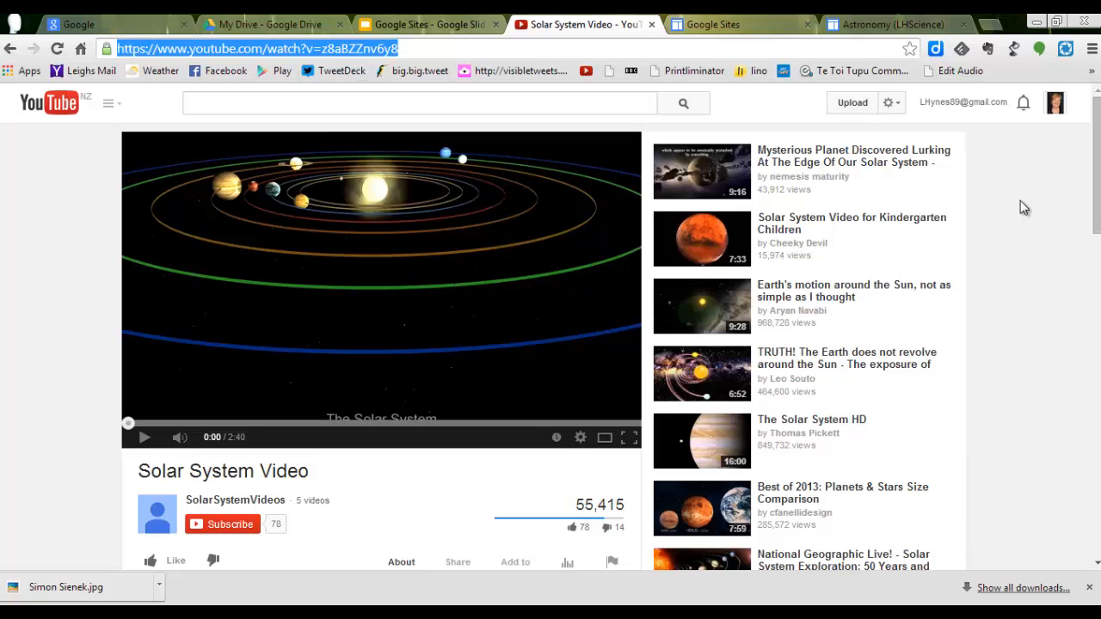
{"action": "left_click_drag", "start_coordinate": [1095, 218], "coordinate": [1095, 273]}
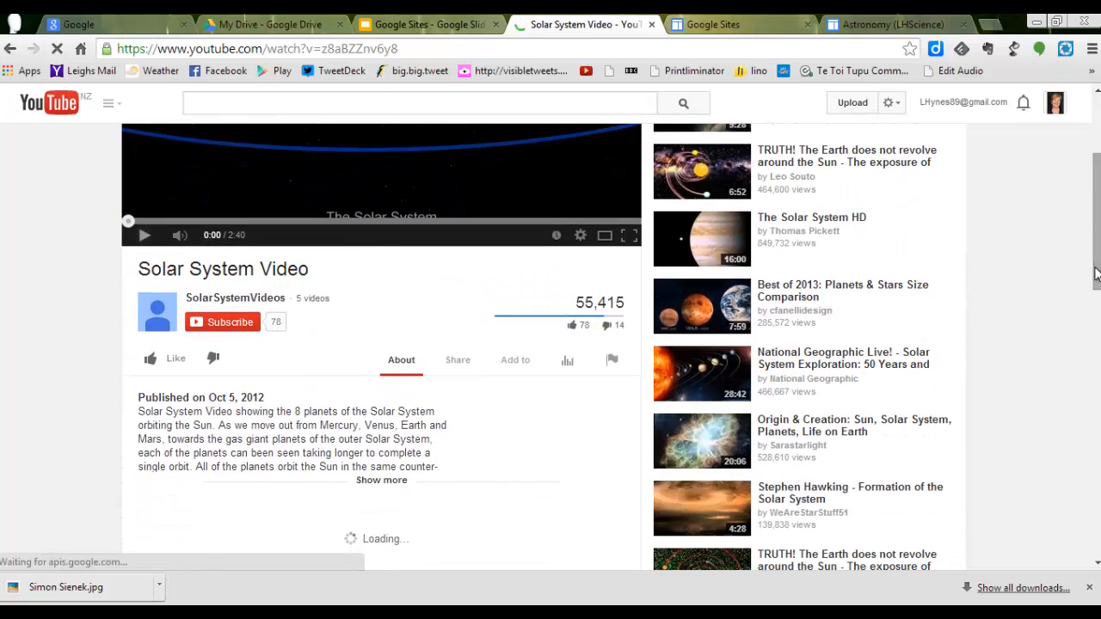
{"action": "left_click", "coordinate": [462, 368]}
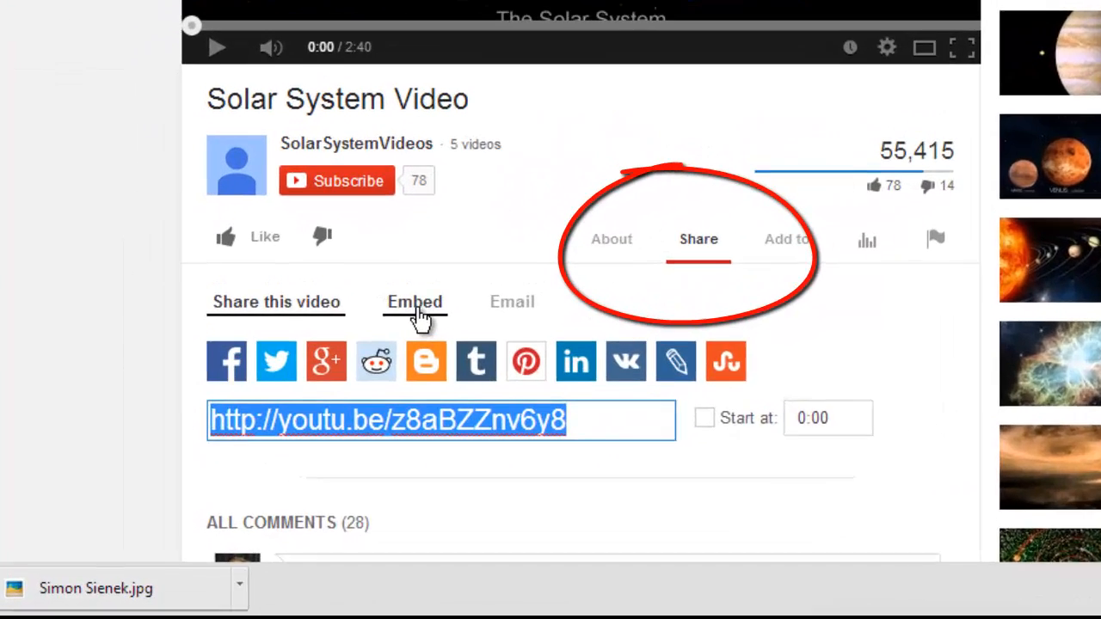
{"action": "left_click", "coordinate": [274, 401]}
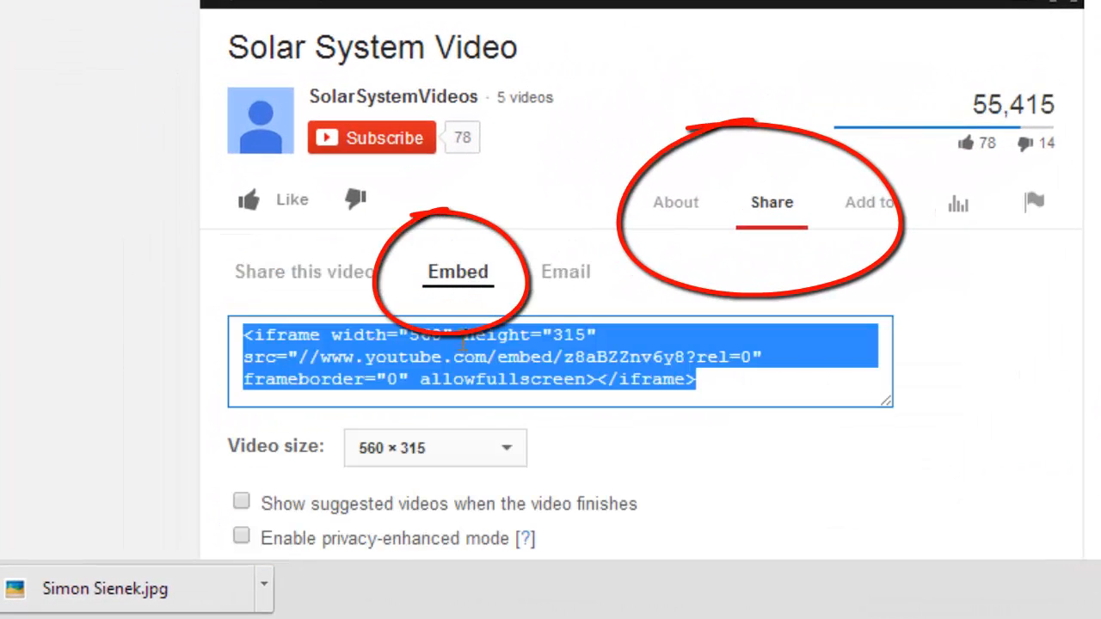
{"action": "right_click", "coordinate": [468, 369]}
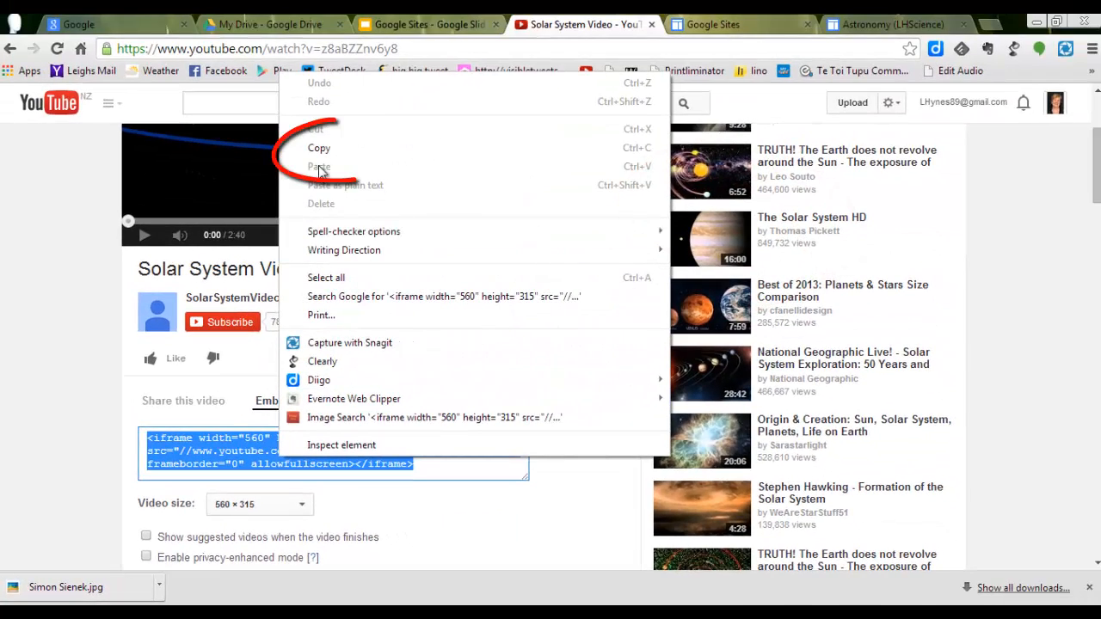
{"action": "left_click", "coordinate": [324, 147]}
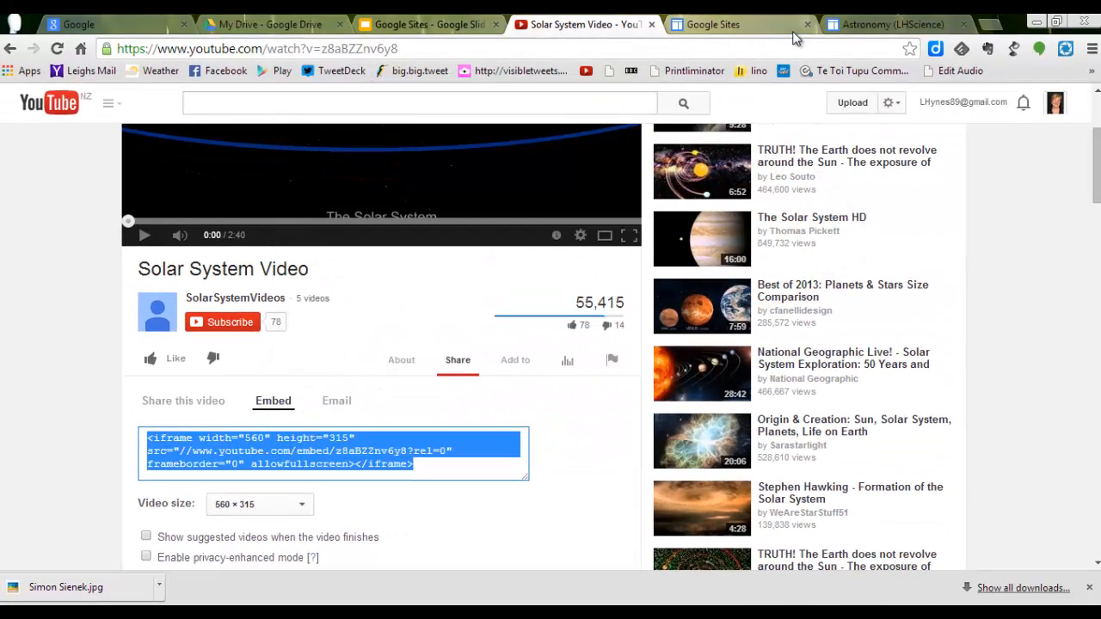
Step: Return to the Astronomy page in Google Sites and paste the video's embed code below the text in the page's HTML, applying the update
{"action": "left_click", "coordinate": [874, 26]}
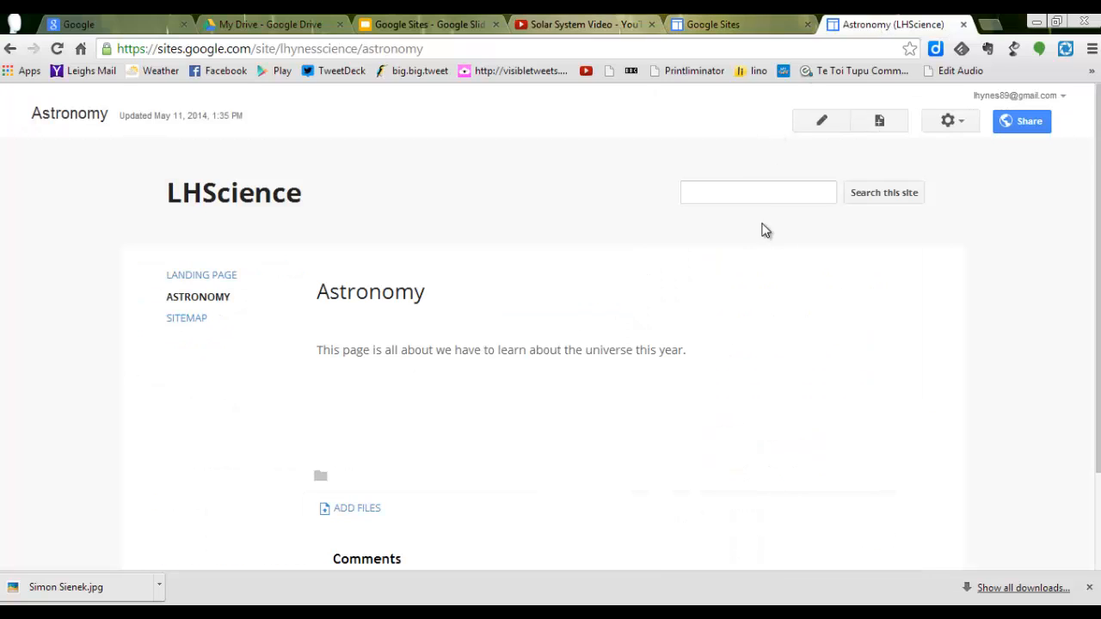
{"action": "left_click", "coordinate": [823, 127]}
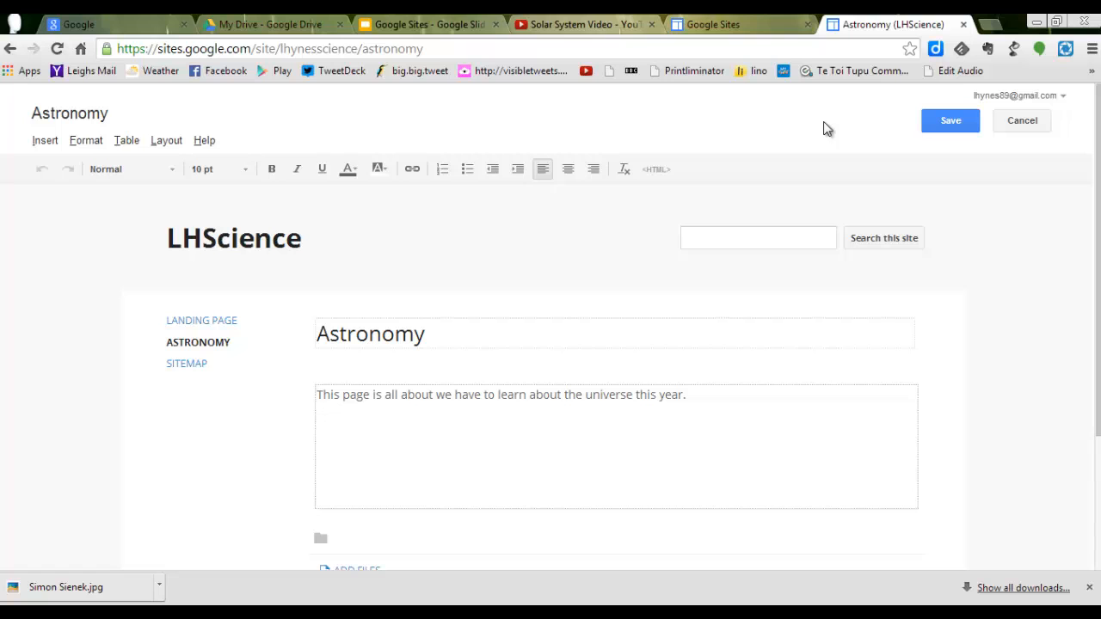
{"action": "left_click", "coordinate": [654, 170]}
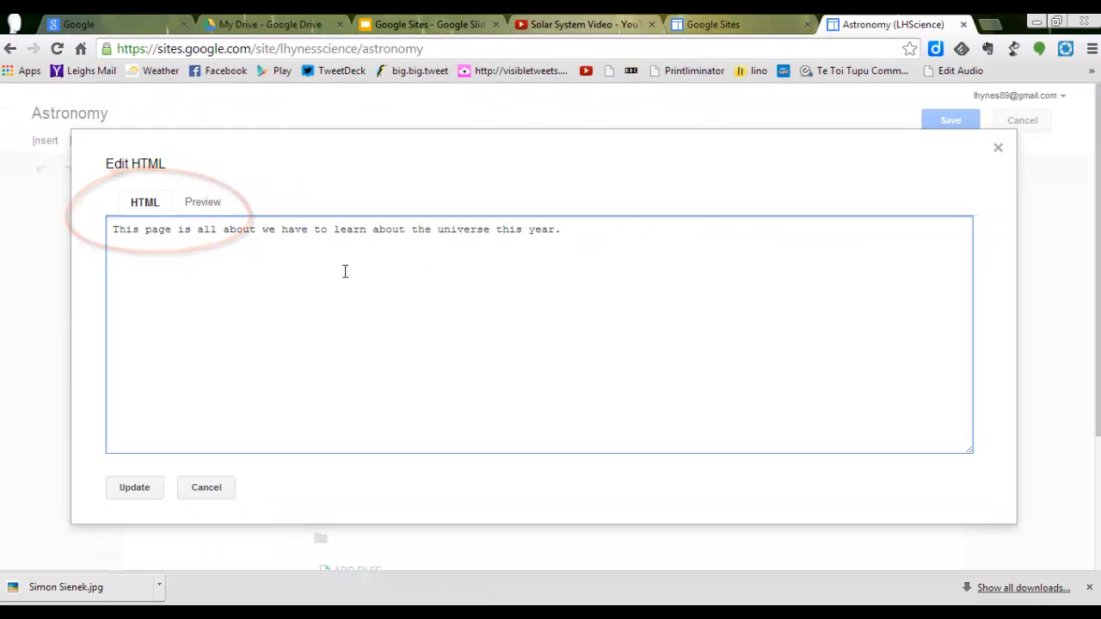
{"action": "left_click", "coordinate": [143, 246]}
{"action": "right_click", "coordinate": [134, 251]}
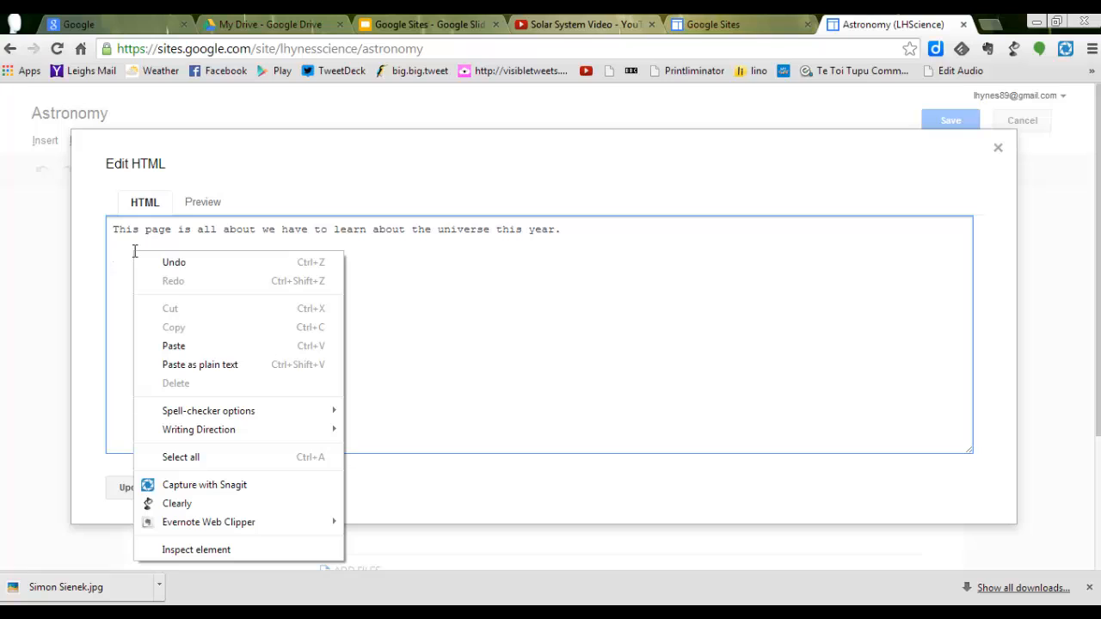
{"action": "left_click", "coordinate": [174, 349]}
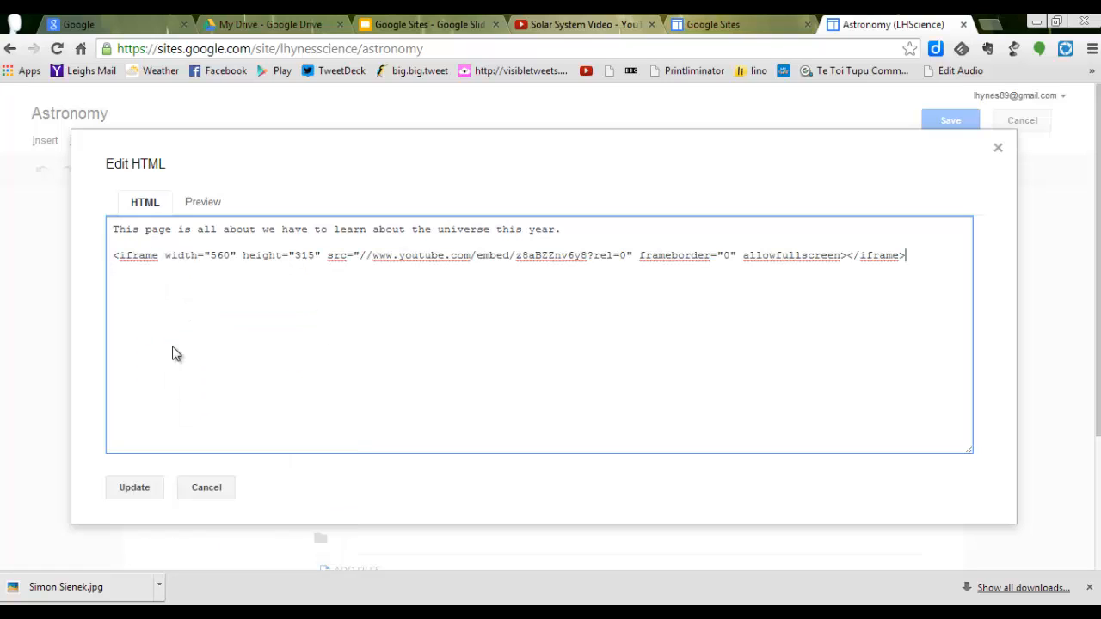
{"action": "left_click", "coordinate": [138, 492]}
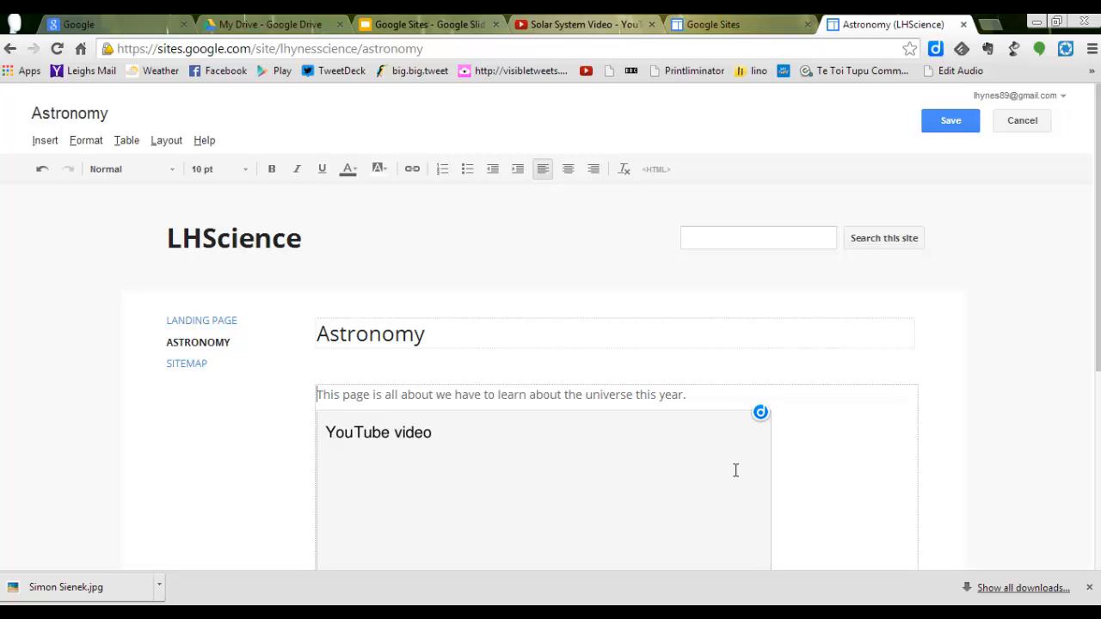
Step: Set the embedded YouTube video's size to 640x360, include a border and the title "The Solar System", and save its properties
{"action": "left_click", "coordinate": [610, 524]}
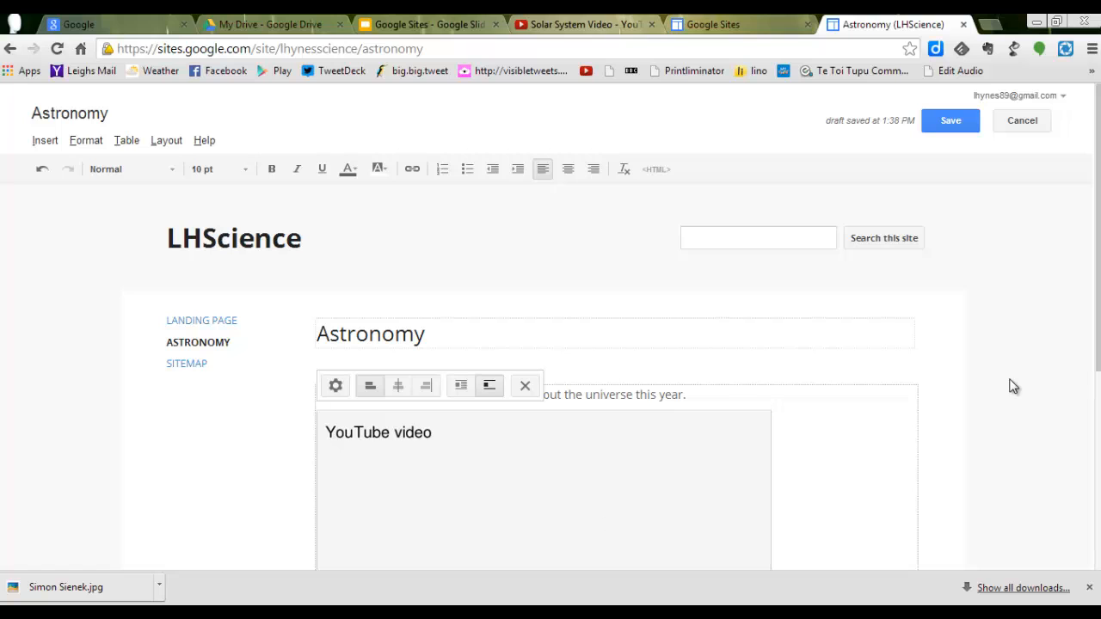
{"action": "left_click", "coordinate": [336, 386]}
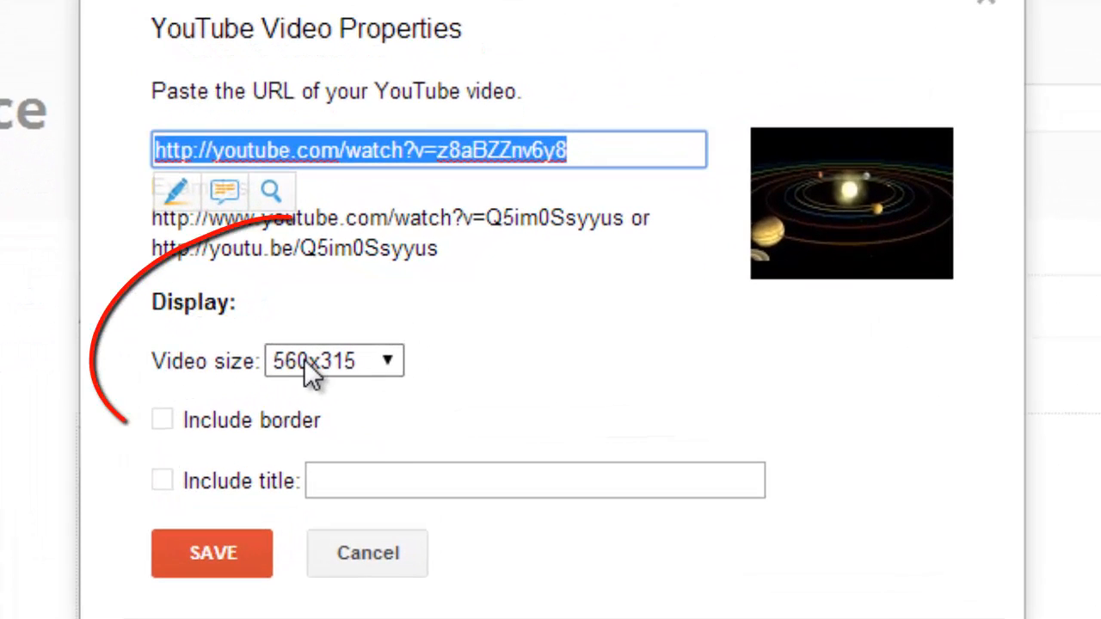
{"action": "left_click", "coordinate": [386, 361]}
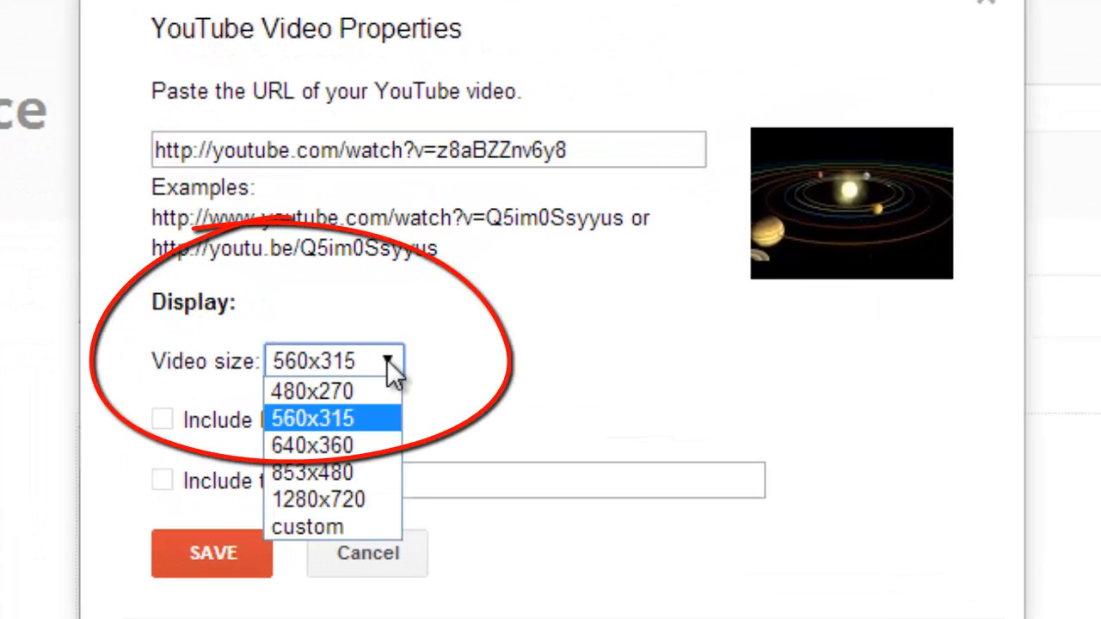
{"action": "left_click", "coordinate": [357, 455]}
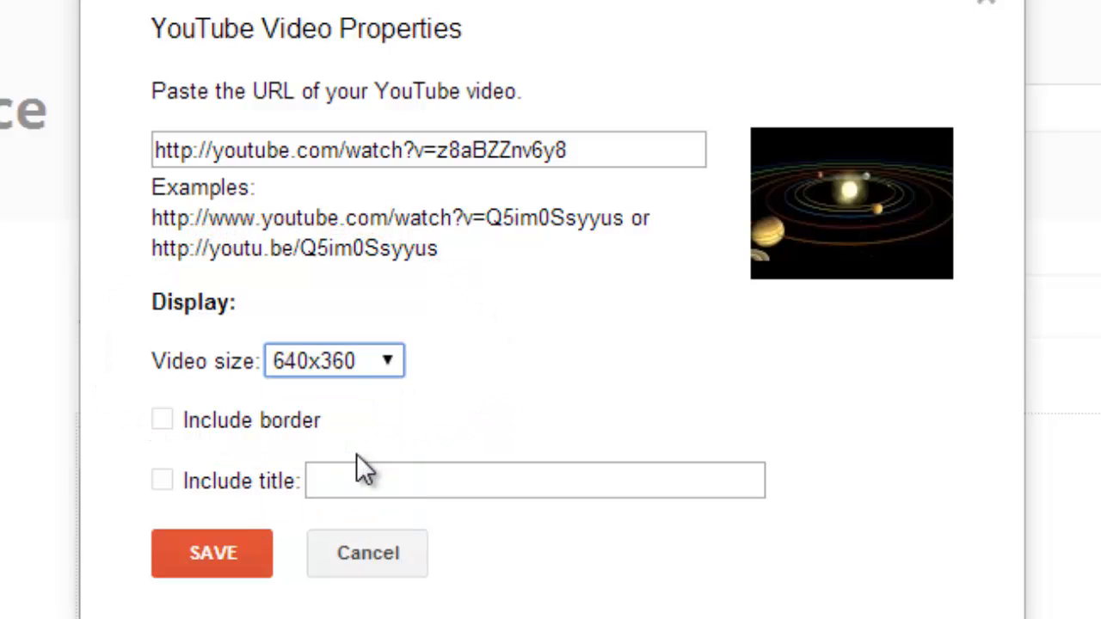
{"action": "left_click", "coordinate": [164, 422]}
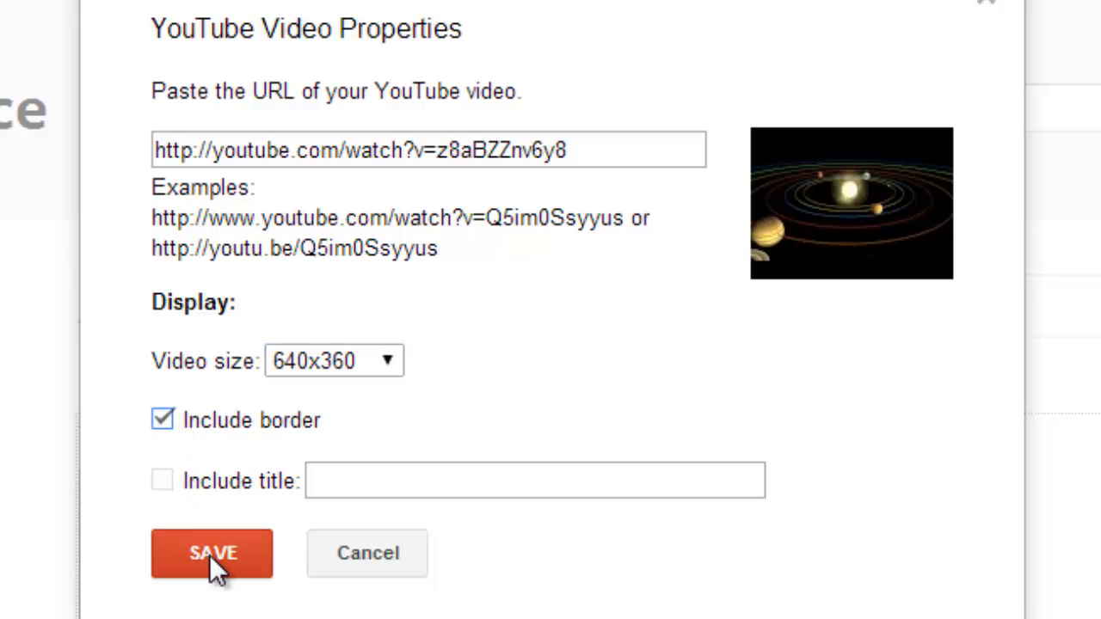
{"action": "left_click", "coordinate": [165, 481]}
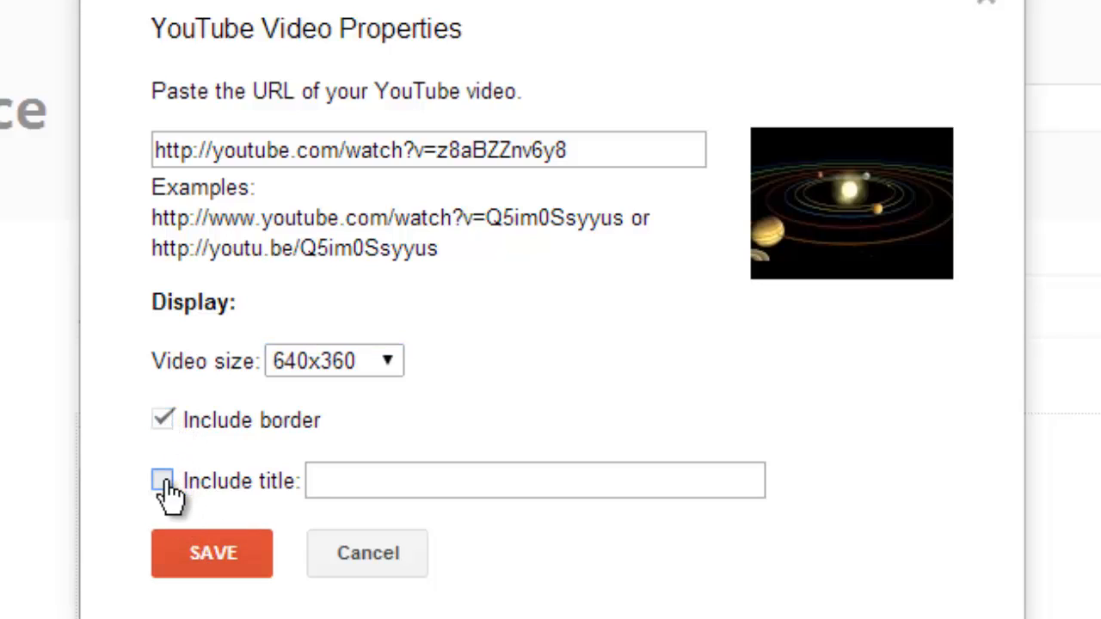
{"action": "left_click", "coordinate": [334, 491]}
{"action": "type", "text": "The "}
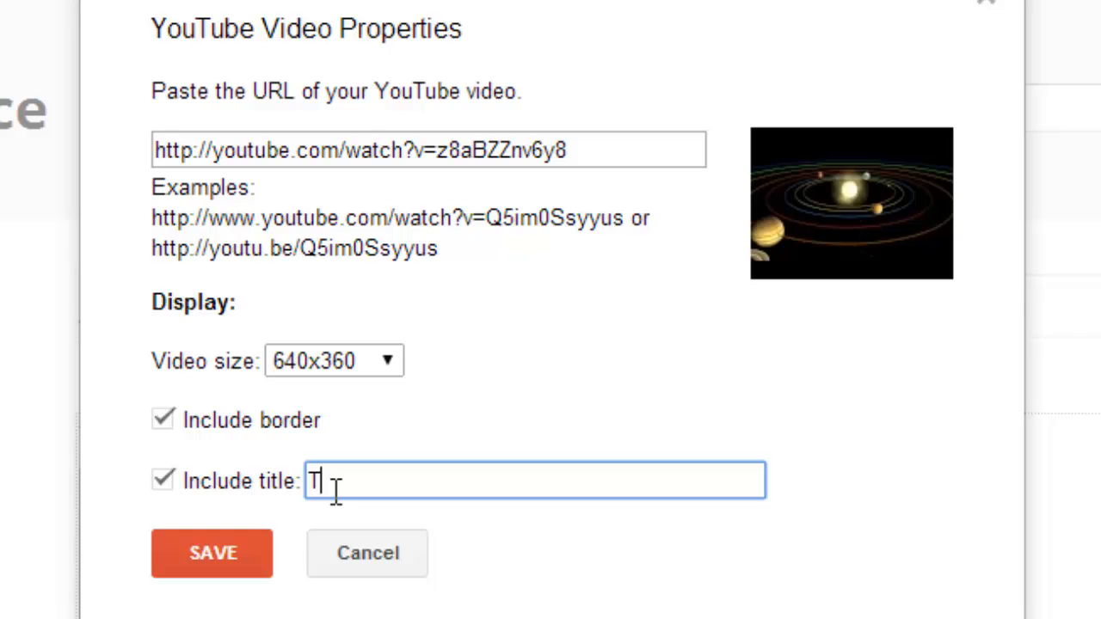
{"action": "type", "text": "Solar System"}
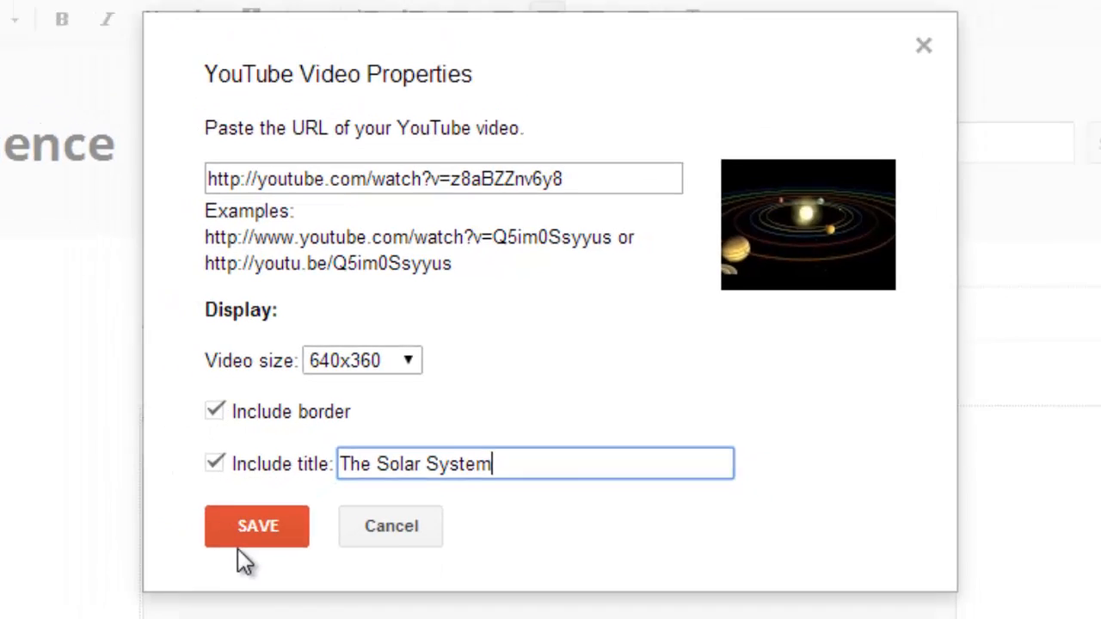
{"action": "left_click", "coordinate": [341, 475]}
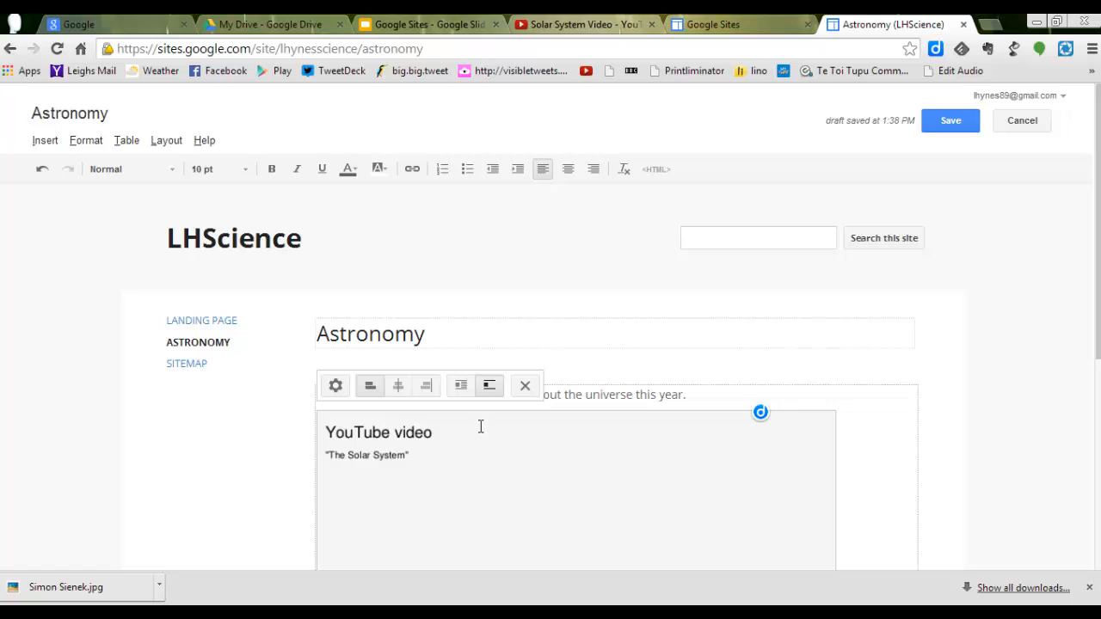
Step: Centre the embedded video on the Astronomy page and save the page
{"action": "left_click", "coordinate": [399, 386]}
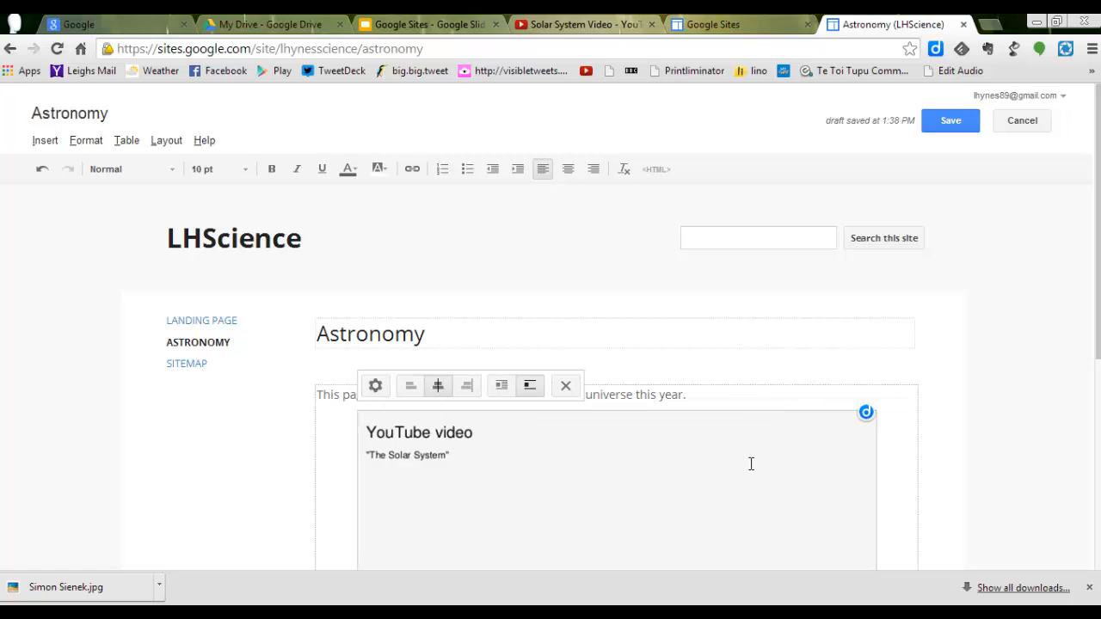
{"action": "scroll", "coordinate": [1092, 337], "scroll_direction": "down", "scroll_amount": 1}
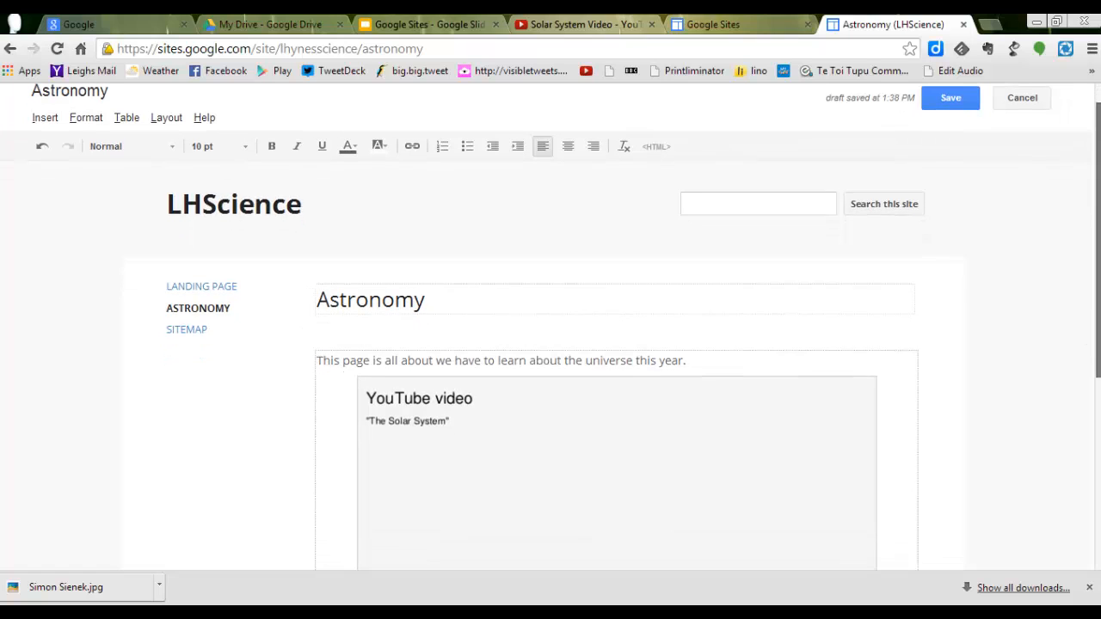
{"action": "scroll", "coordinate": [894, 414], "scroll_direction": "down", "scroll_amount": 3}
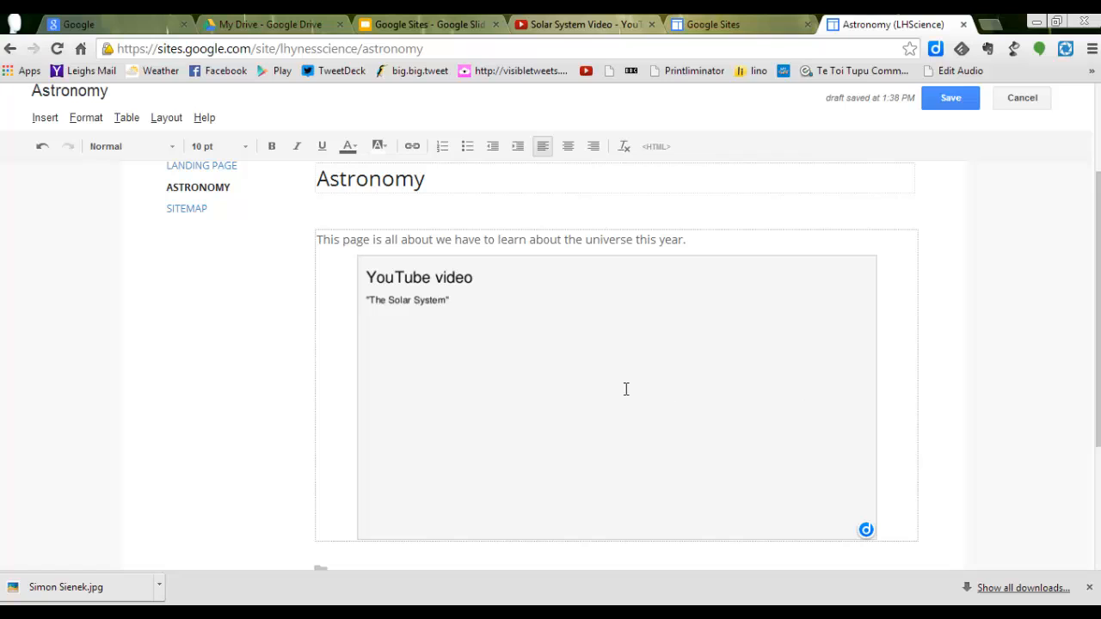
{"action": "left_click", "coordinate": [951, 99]}
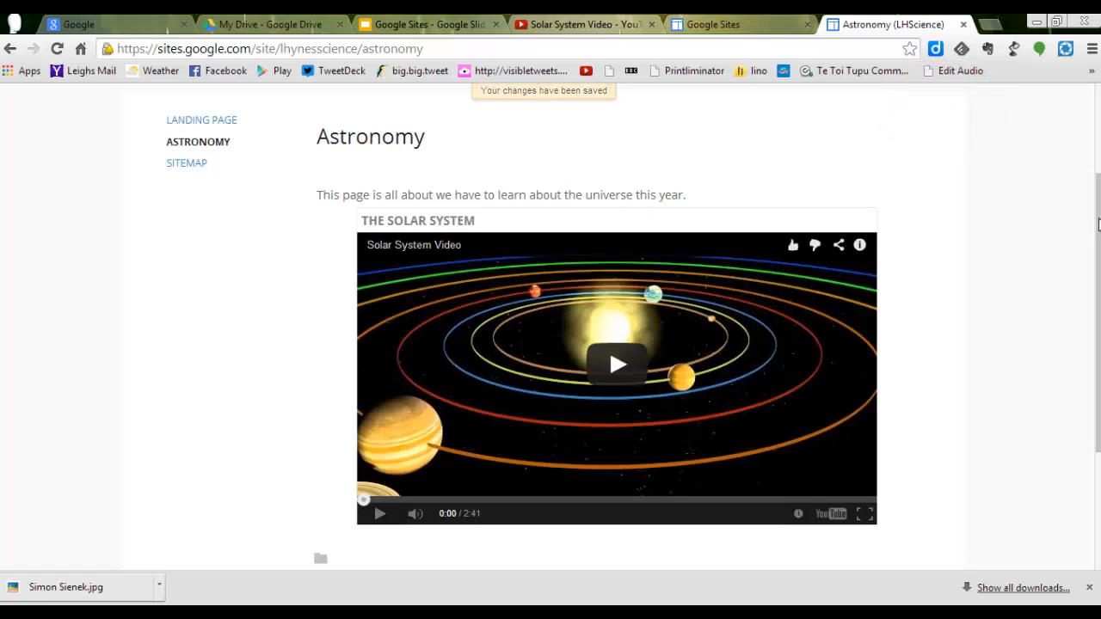
Step: Create a top-level page named "Plant Life" in the LHScience site using the Web Page template
{"action": "left_click_drag", "start_coordinate": [1098, 217], "coordinate": [1099, 129]}
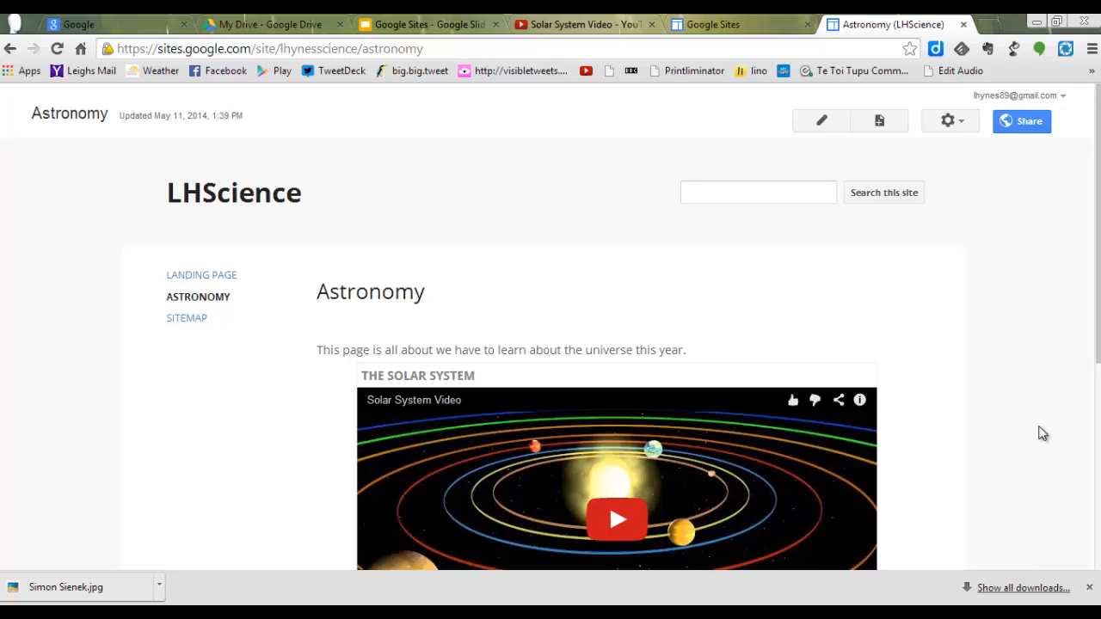
{"action": "left_click", "coordinate": [878, 122]}
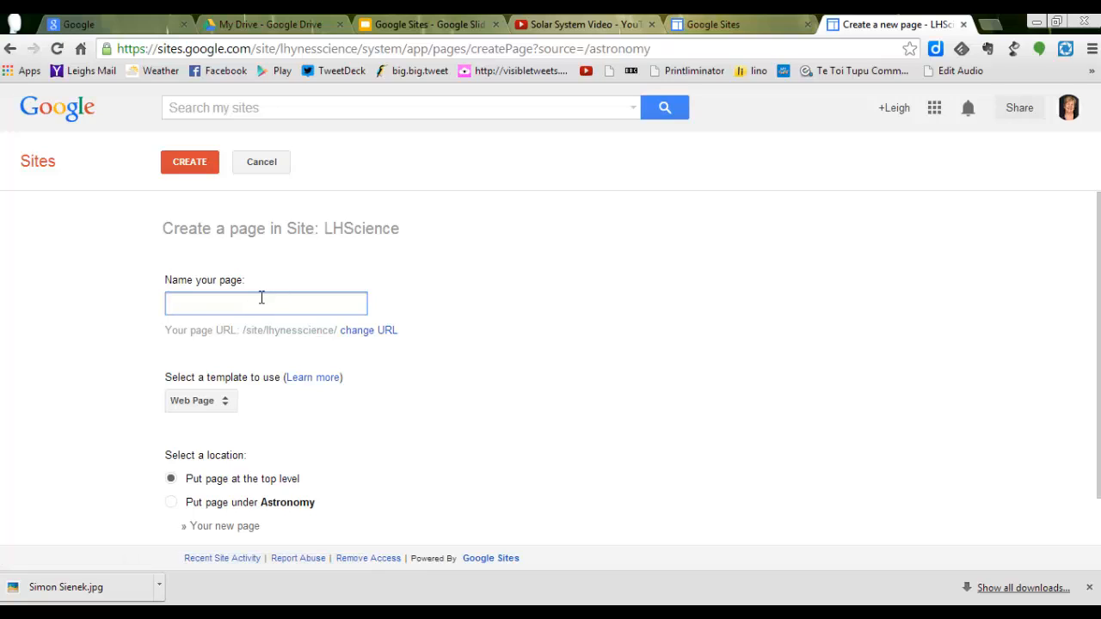
{"action": "type", "text": "Plant"}
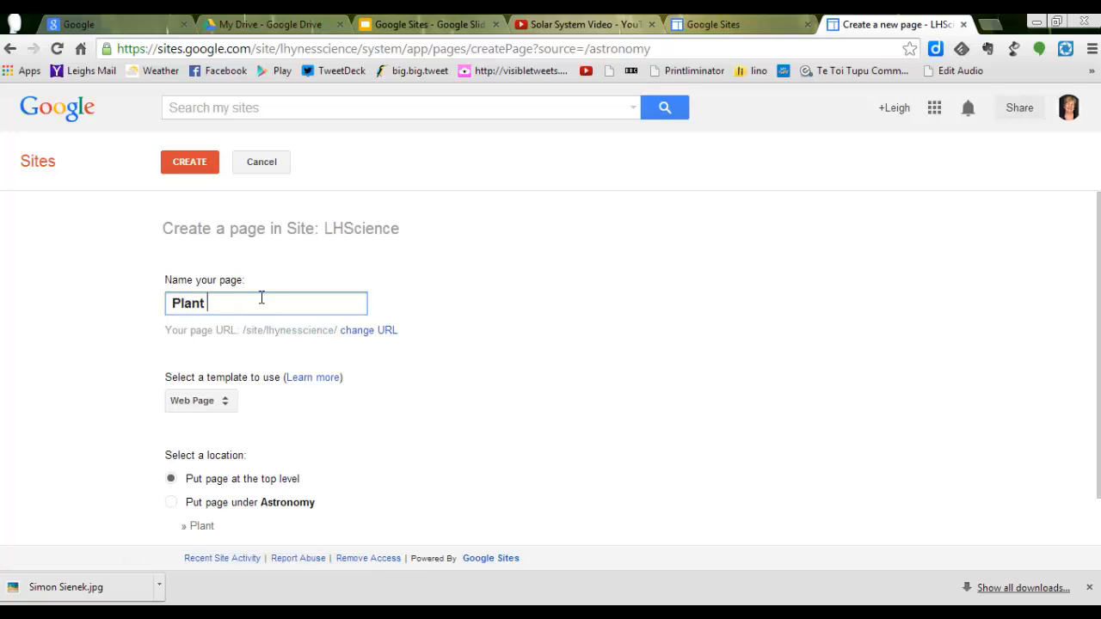
{"action": "type", "text": " Life"}
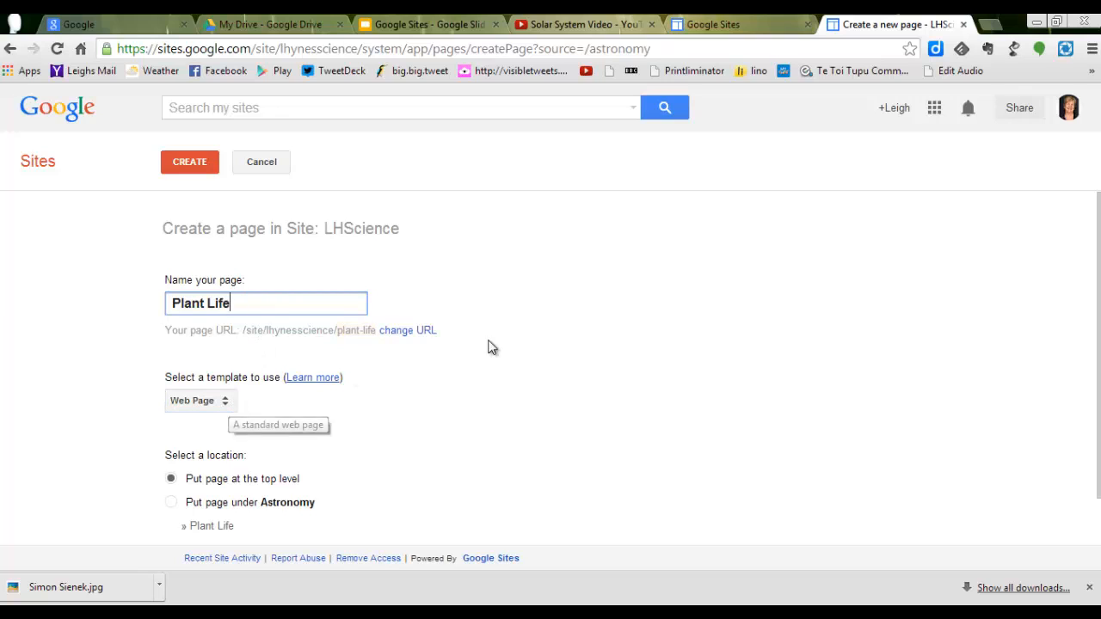
{"action": "left_click", "coordinate": [202, 163]}
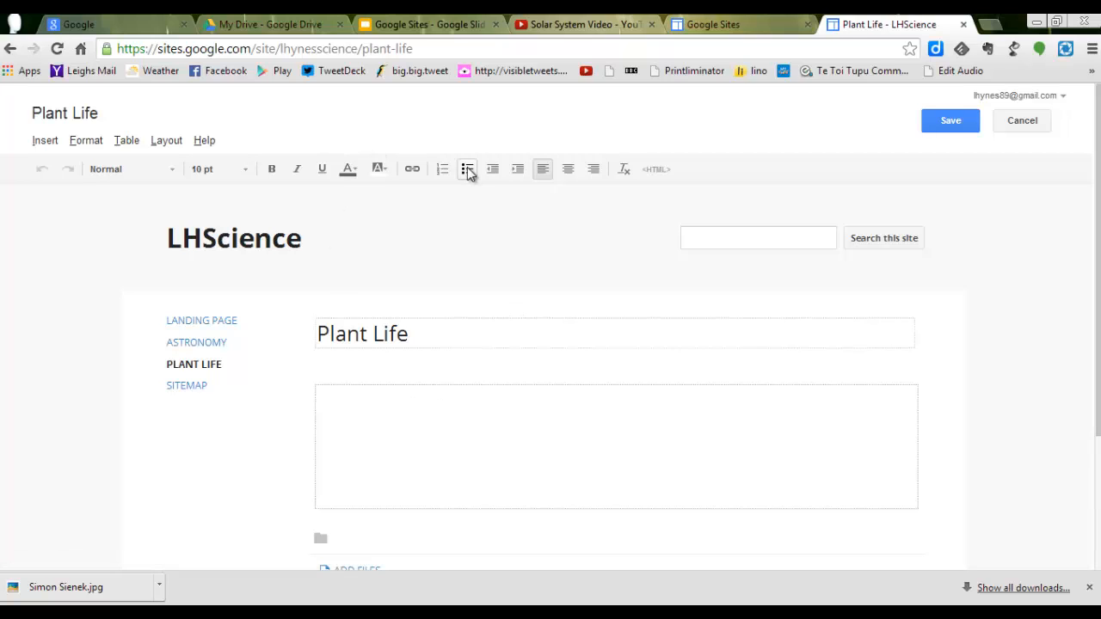
Step: Insert a table with one row and three columns into the body of the Plant Life page
{"action": "left_click", "coordinate": [125, 144]}
{"action": "mouse_move", "coordinate": [215, 172]}
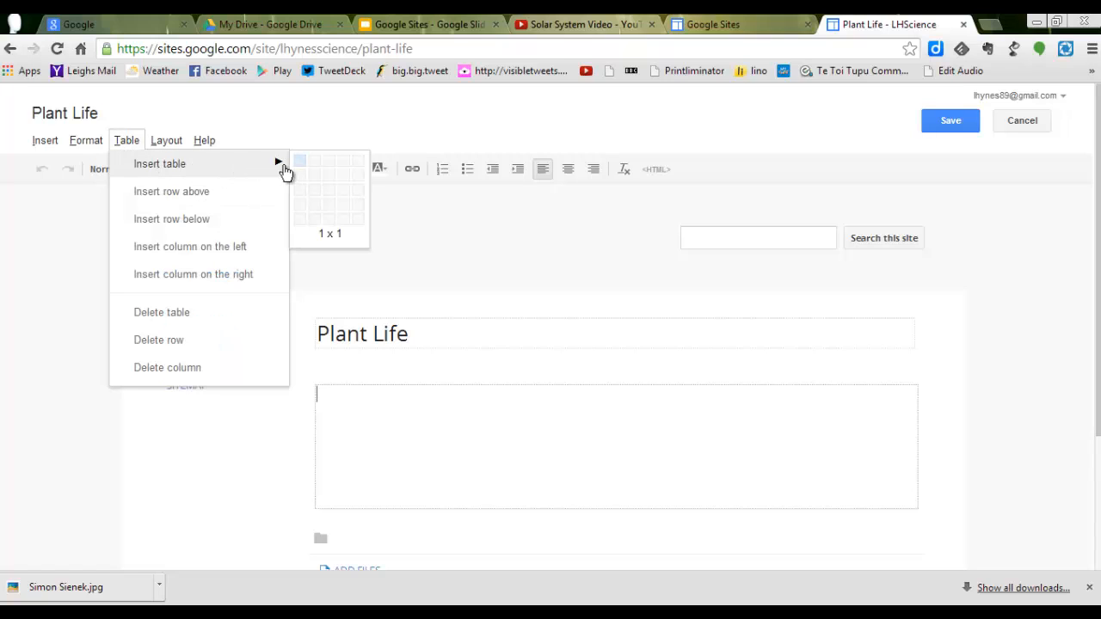
{"action": "left_click", "coordinate": [328, 170]}
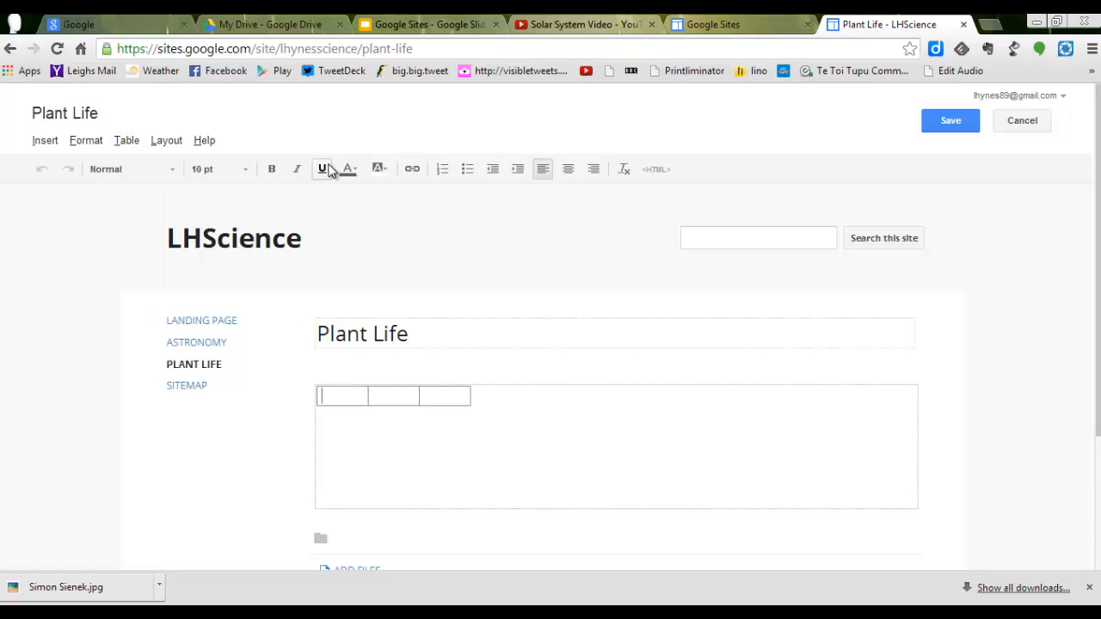
Step: Enlarge the table to the full width of the page body and make its cells taller with blank lines
{"action": "left_click", "coordinate": [415, 394]}
{"action": "left_click", "coordinate": [447, 396]}
{"action": "key", "text": "Return"}
{"action": "key", "text": "Return"}
{"action": "key", "text": "Return"}
{"action": "key", "text": "Return"}
{"action": "key", "text": "Return"}
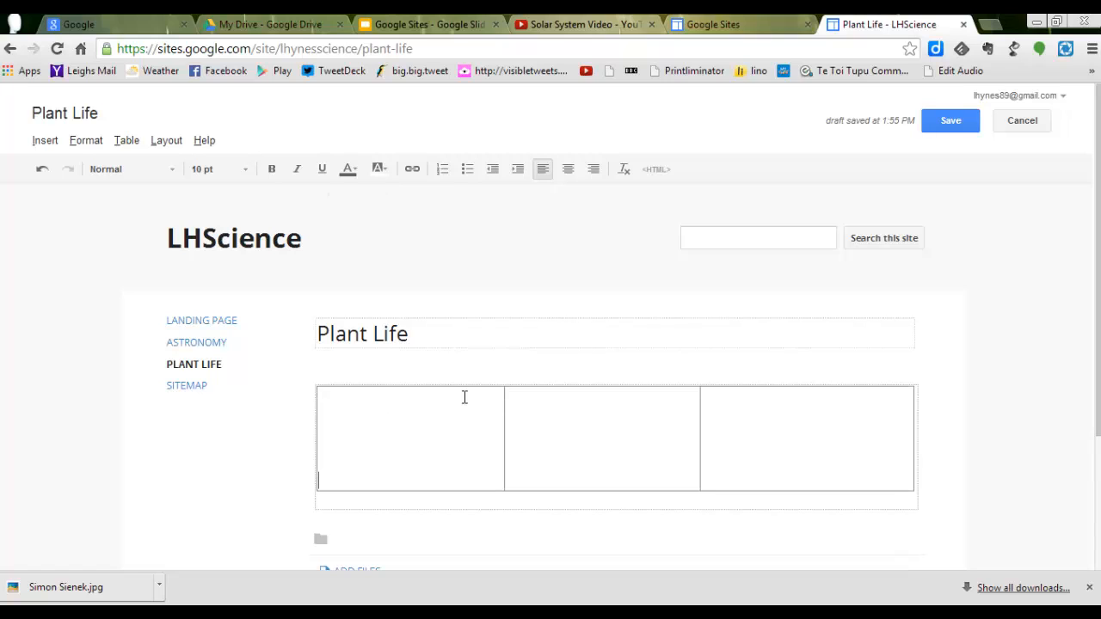
{"action": "left_click", "coordinate": [546, 456]}
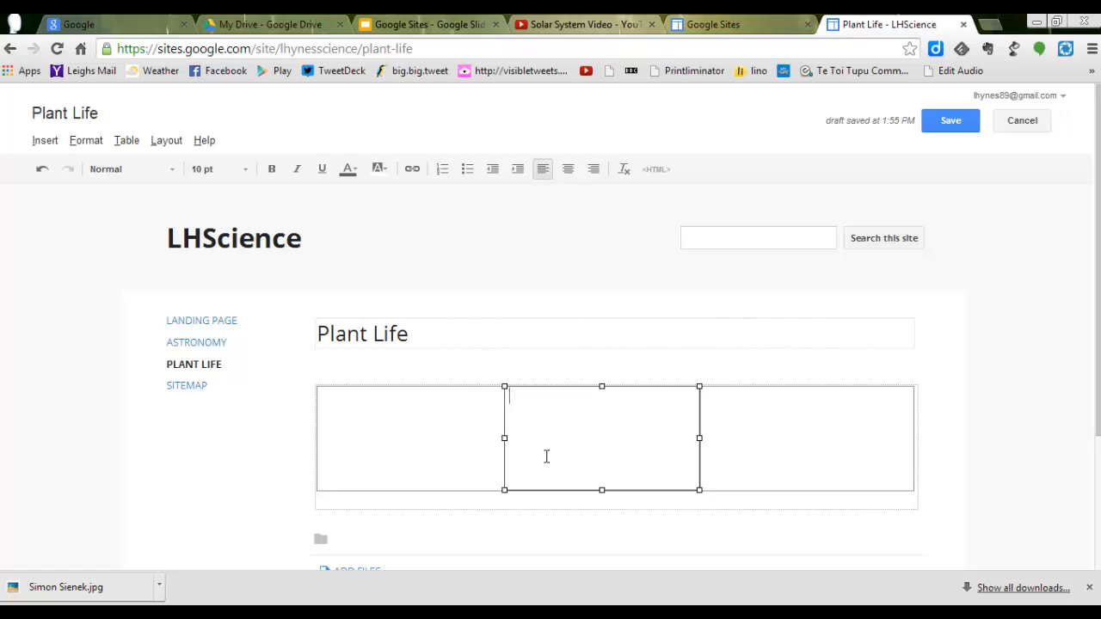
{"action": "key", "text": "Return"}
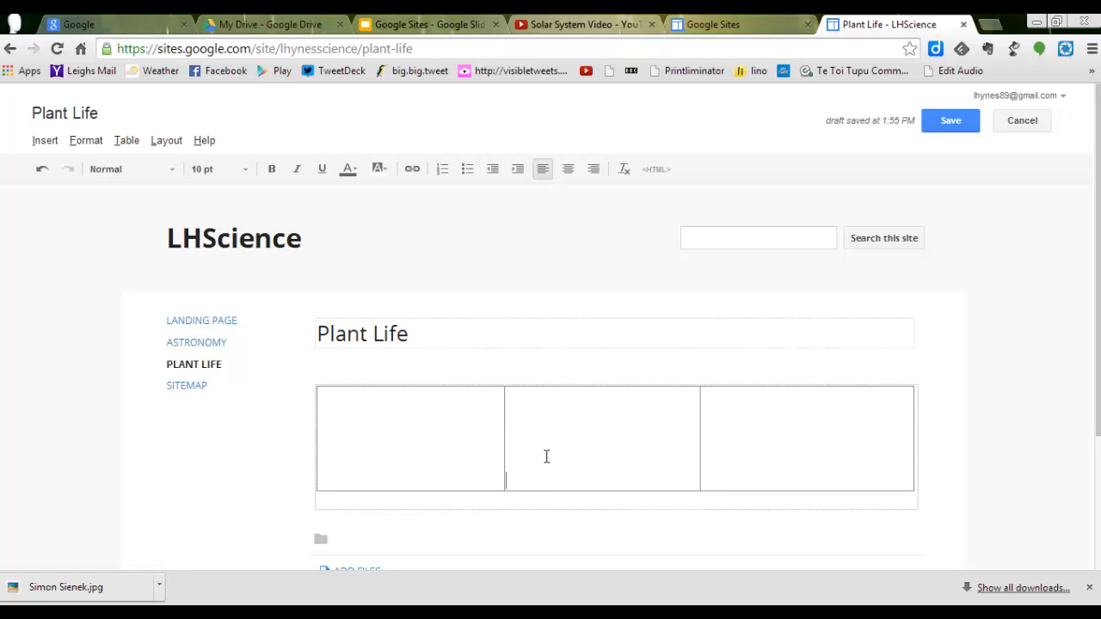
{"action": "key", "text": "Return"}
{"action": "key", "text": "Return"}
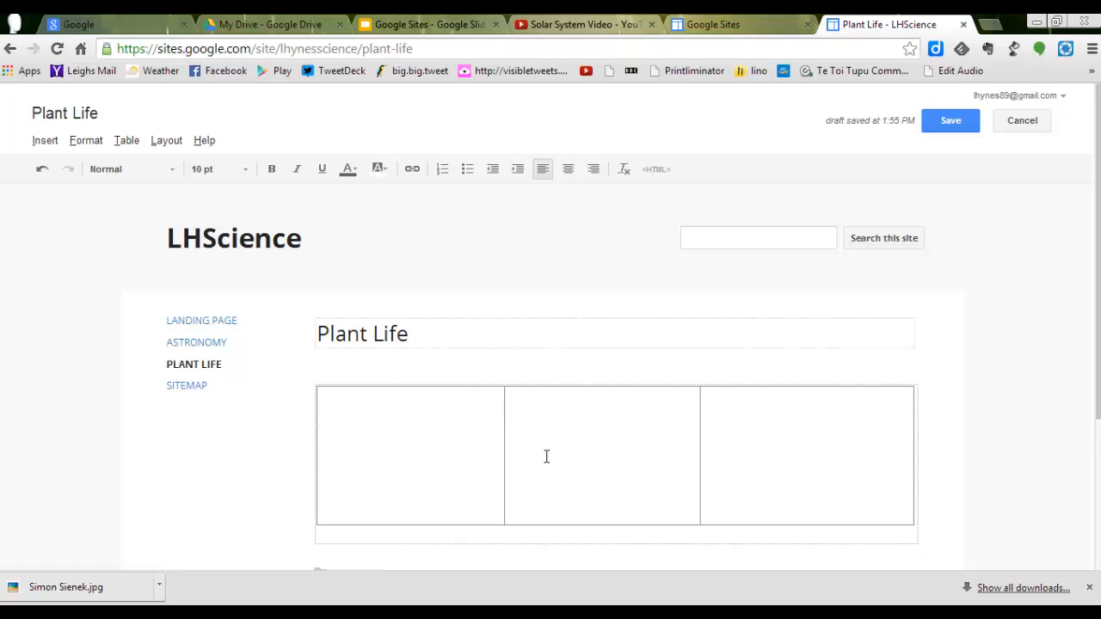
{"action": "left_click", "coordinate": [737, 492]}
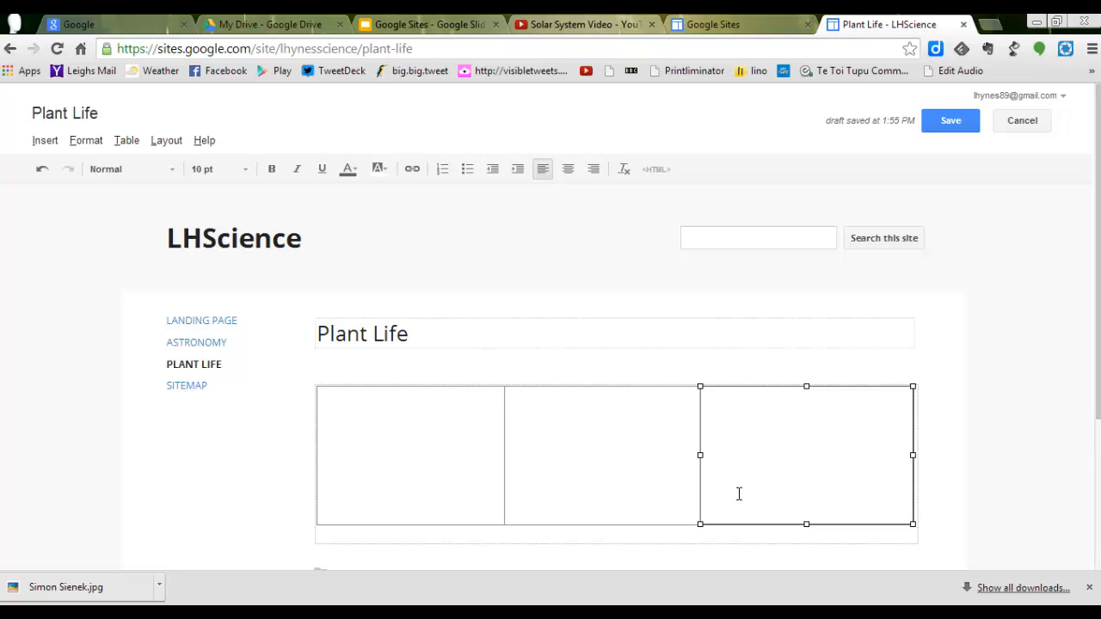
{"action": "key", "text": "Return"}
{"action": "key", "text": "Return"}
{"action": "key", "text": "Return"}
{"action": "key", "text": "Return"}
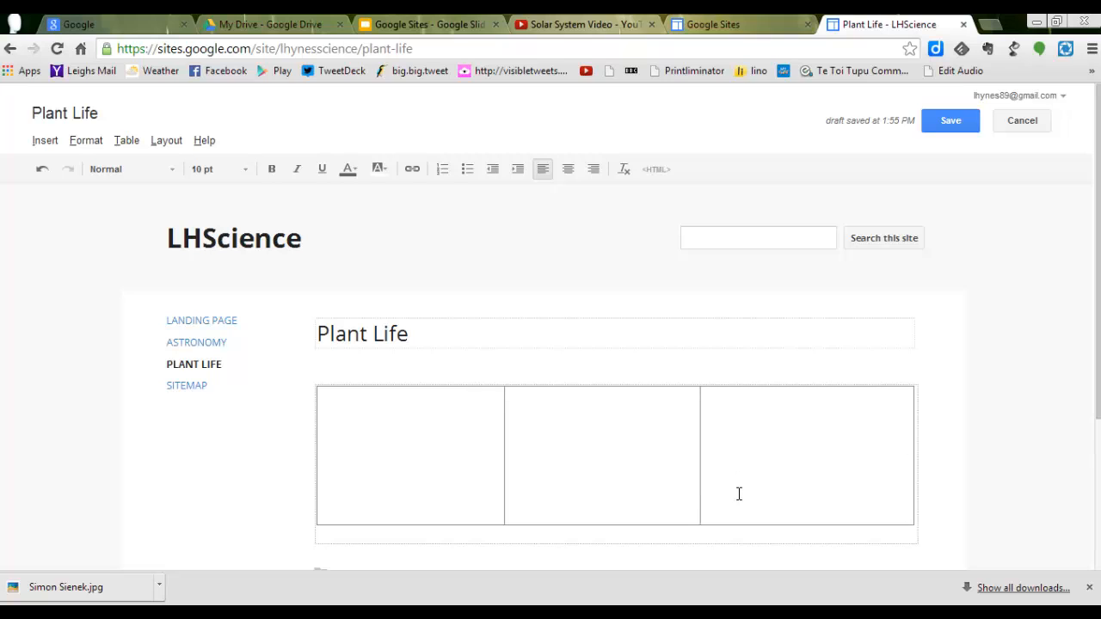
Step: Adjust the table's inner column borders so the middle column is wider than the outer two
{"action": "left_click", "coordinate": [501, 449]}
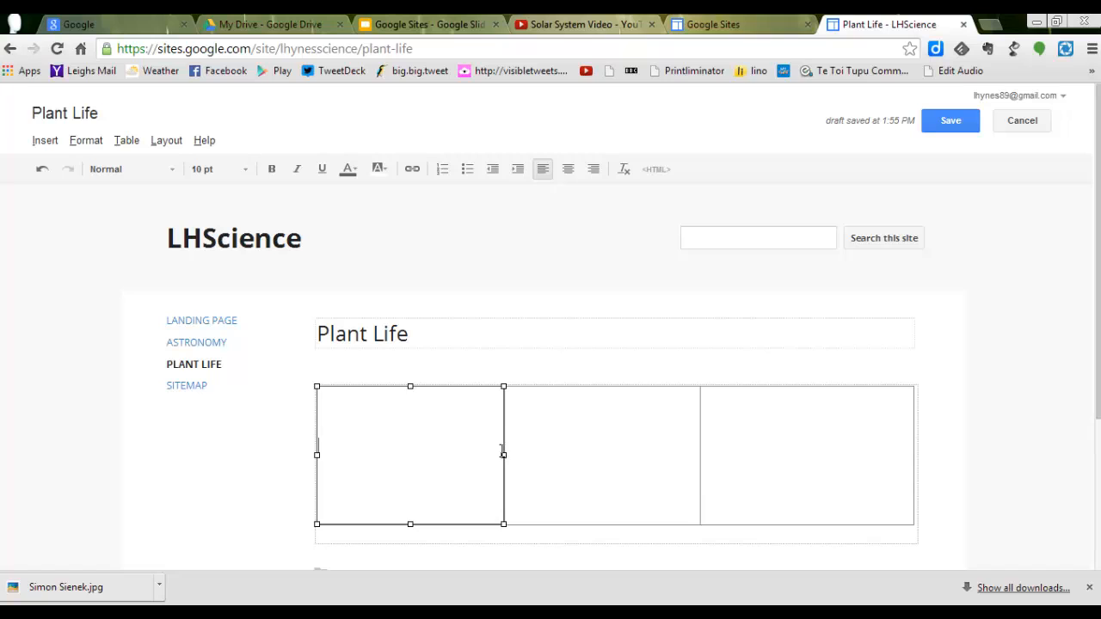
{"action": "left_click_drag", "start_coordinate": [501, 448], "coordinate": [524, 457]}
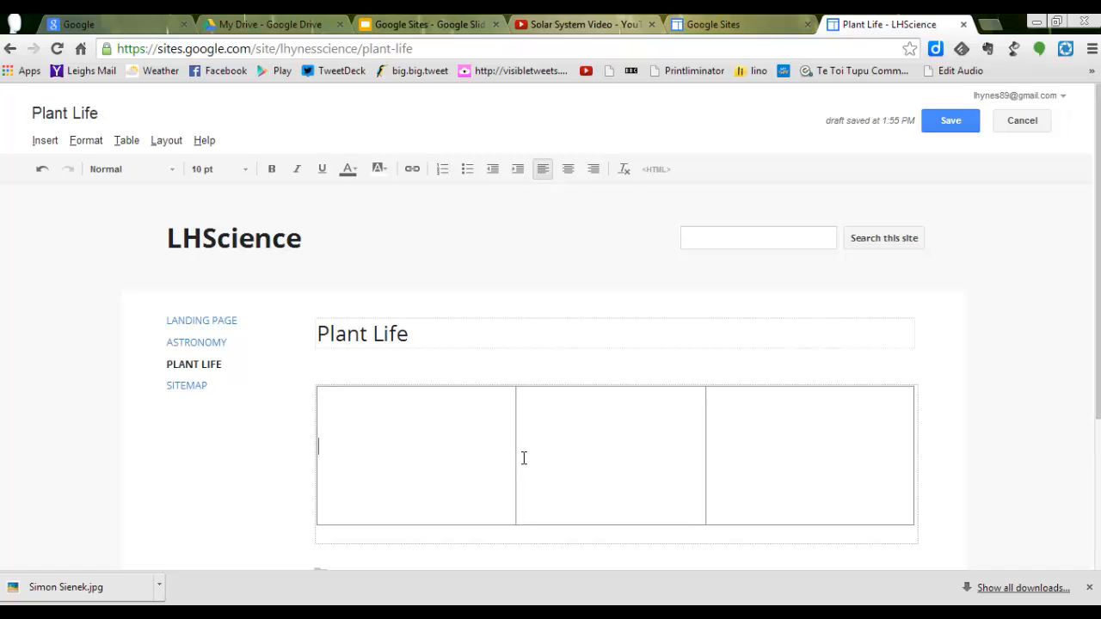
{"action": "left_click", "coordinate": [681, 465]}
{"action": "left_click_drag", "start_coordinate": [705, 453], "coordinate": [748, 460]}
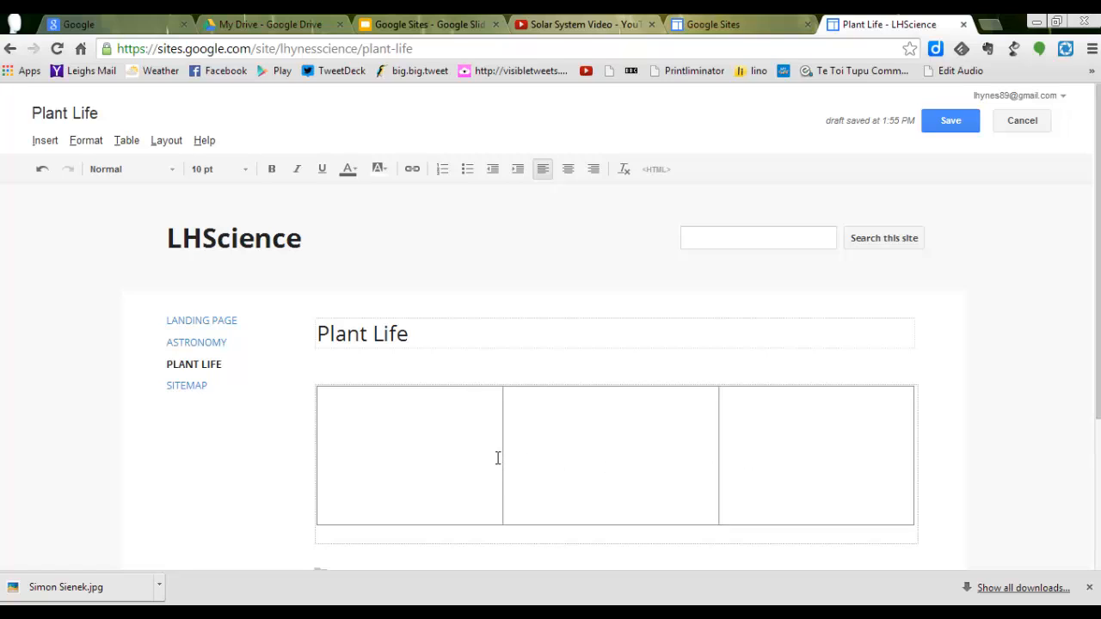
Step: Fill the table's first cell with a line of random placeholder text beginning with "text"
{"action": "left_click", "coordinate": [447, 437]}
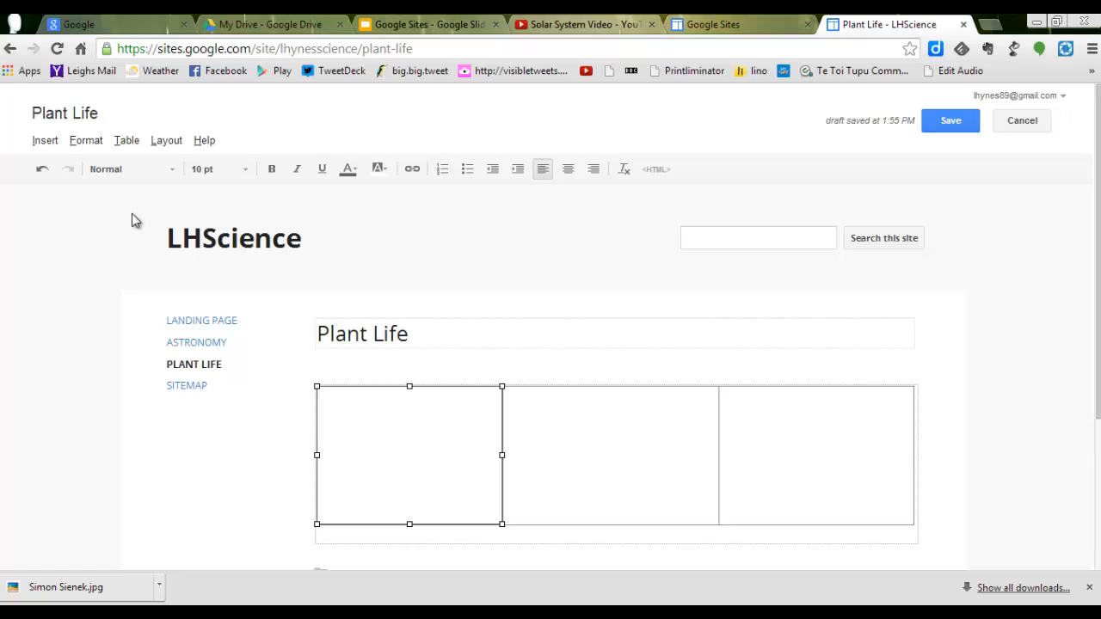
{"action": "type", "text": "te"}
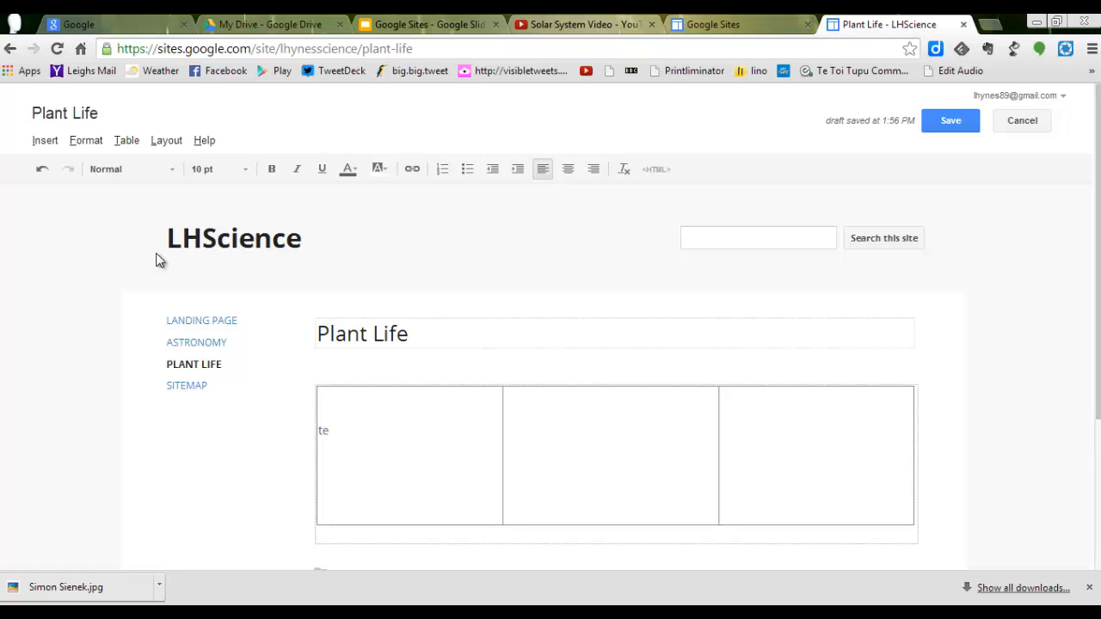
{"action": "type", "text": "xtopjf[pc;"}
{"action": "key", "text": "Caps_Lock"}
{"action": "type", "text": "LA.MKSOCONINNQEUJS"}
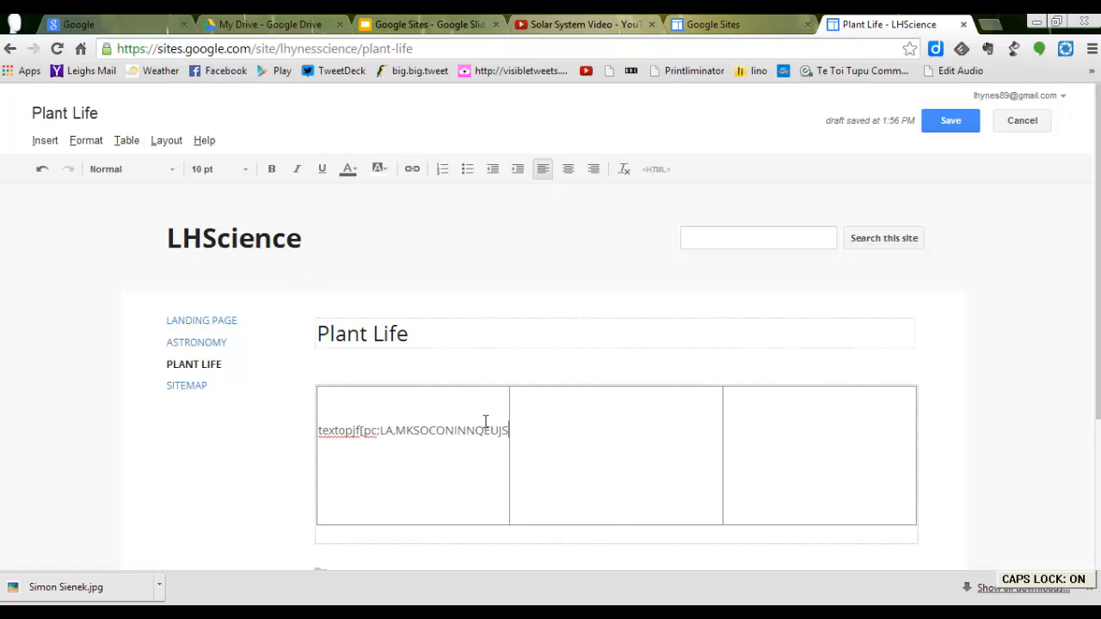
Step: Copy the YouTube embed code of "Bill Nye The Science Guy - Plants" and paste it below the table in the page's HTML, applying the update
{"action": "left_click", "coordinate": [559, 440]}
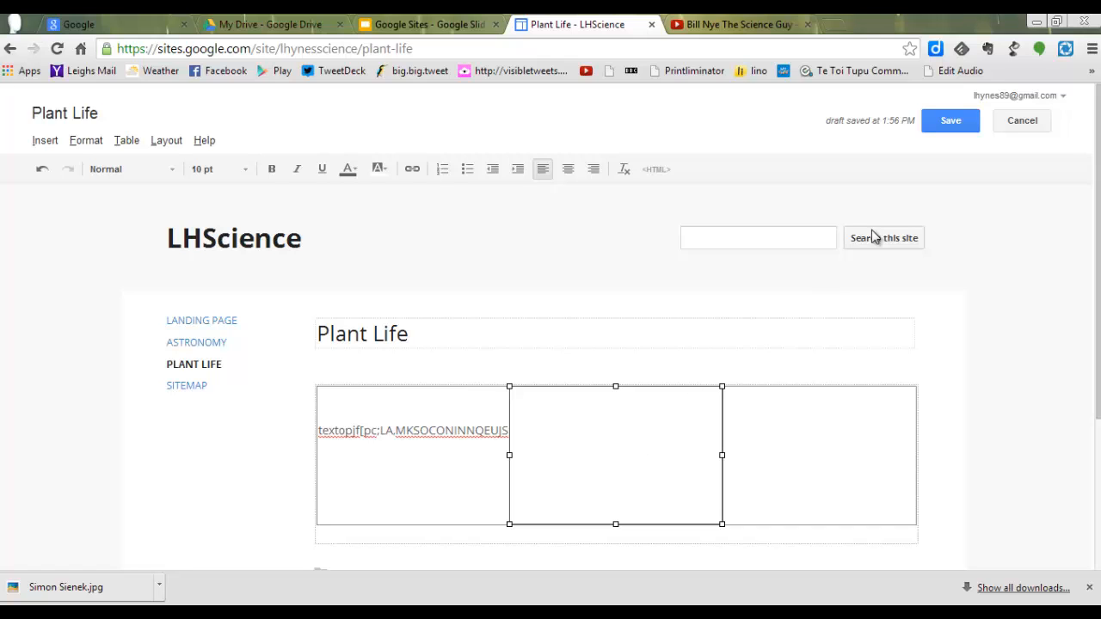
{"action": "left_click", "coordinate": [658, 170]}
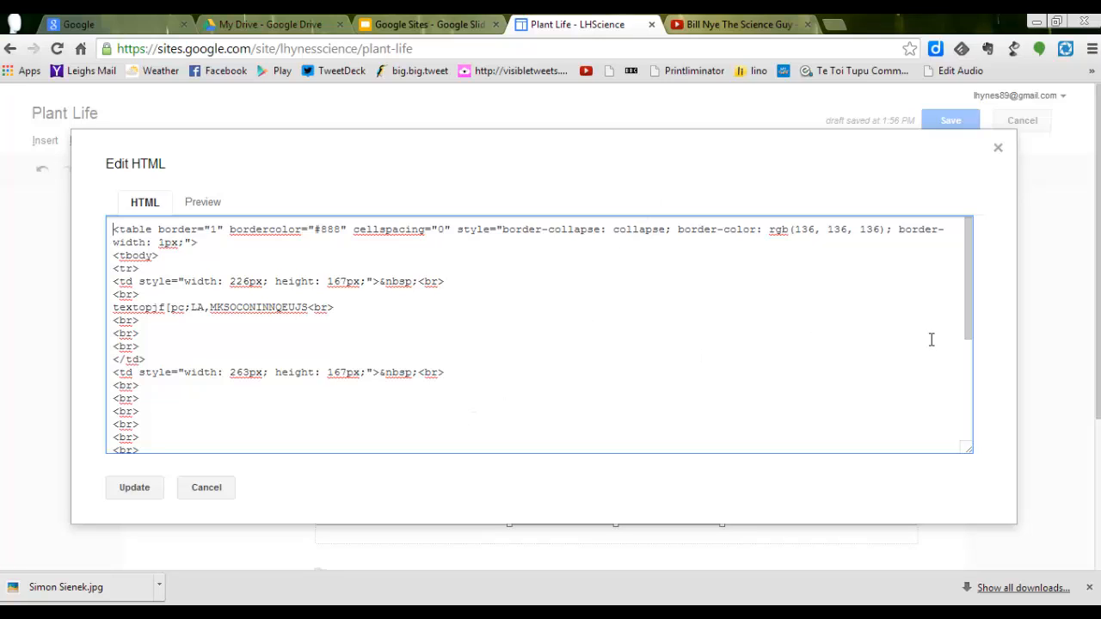
{"action": "left_click_drag", "start_coordinate": [969, 317], "coordinate": [957, 451]}
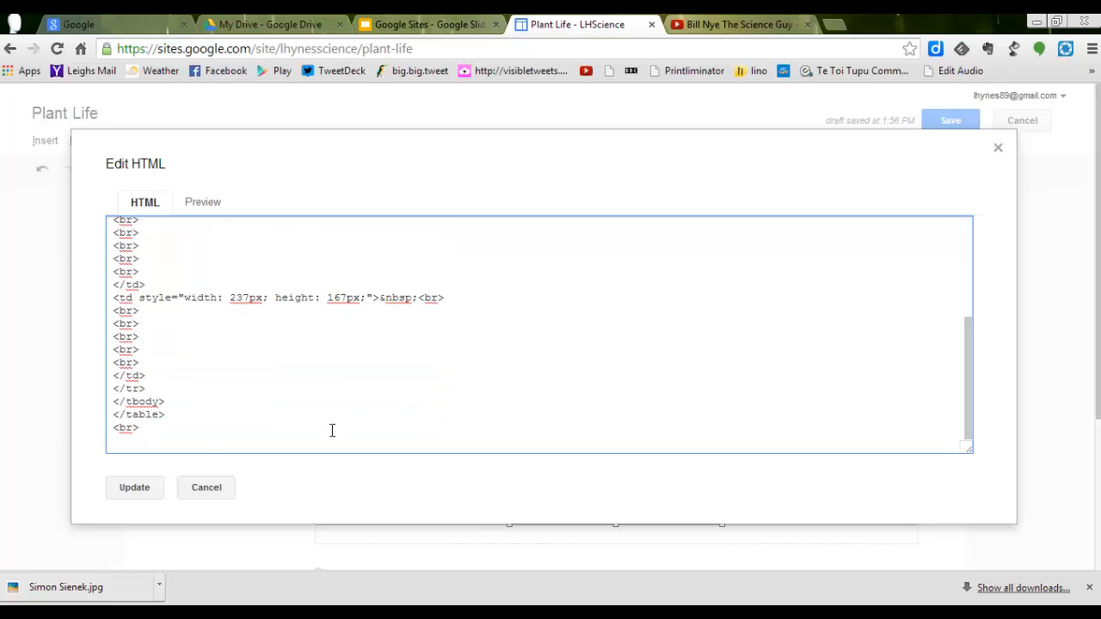
{"action": "left_click", "coordinate": [191, 441]}
{"action": "left_click", "coordinate": [736, 33]}
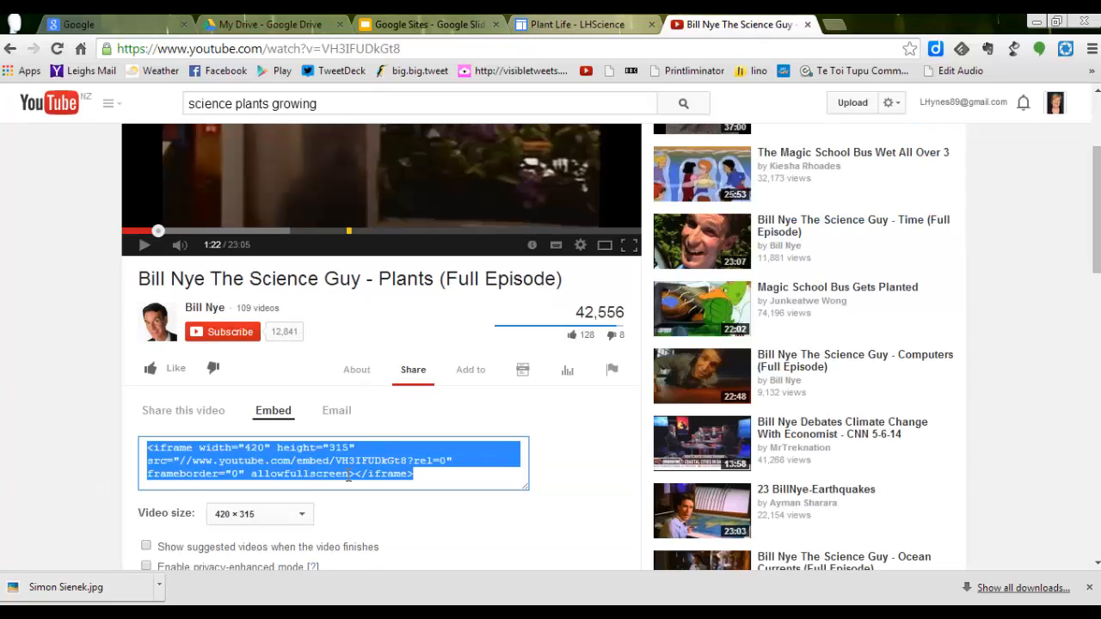
{"action": "left_click", "coordinate": [591, 32]}
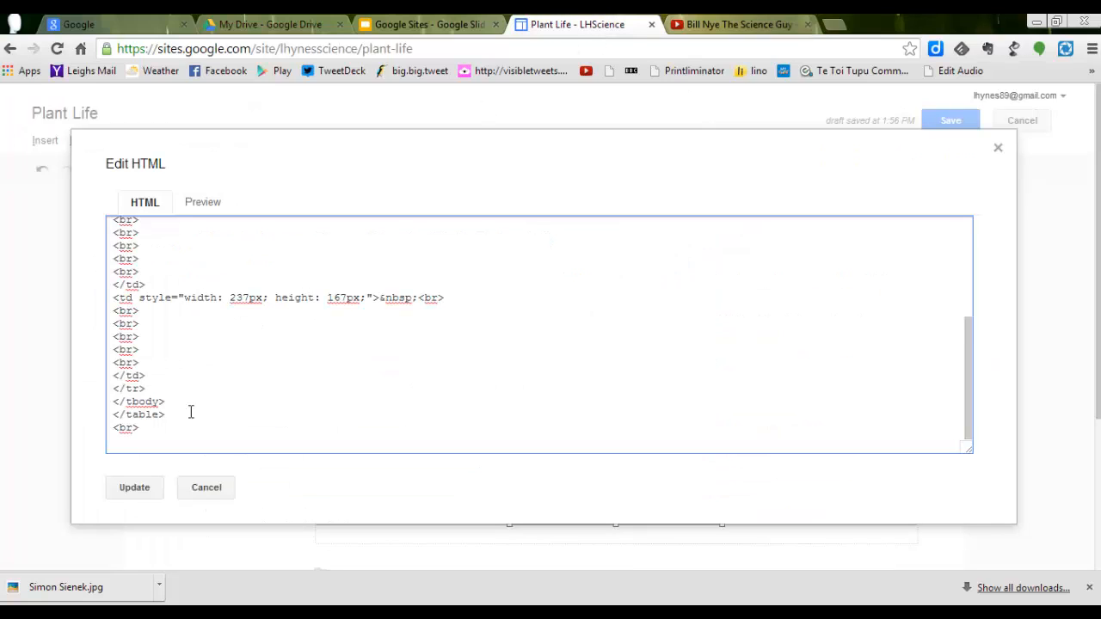
{"action": "right_click", "coordinate": [113, 439]}
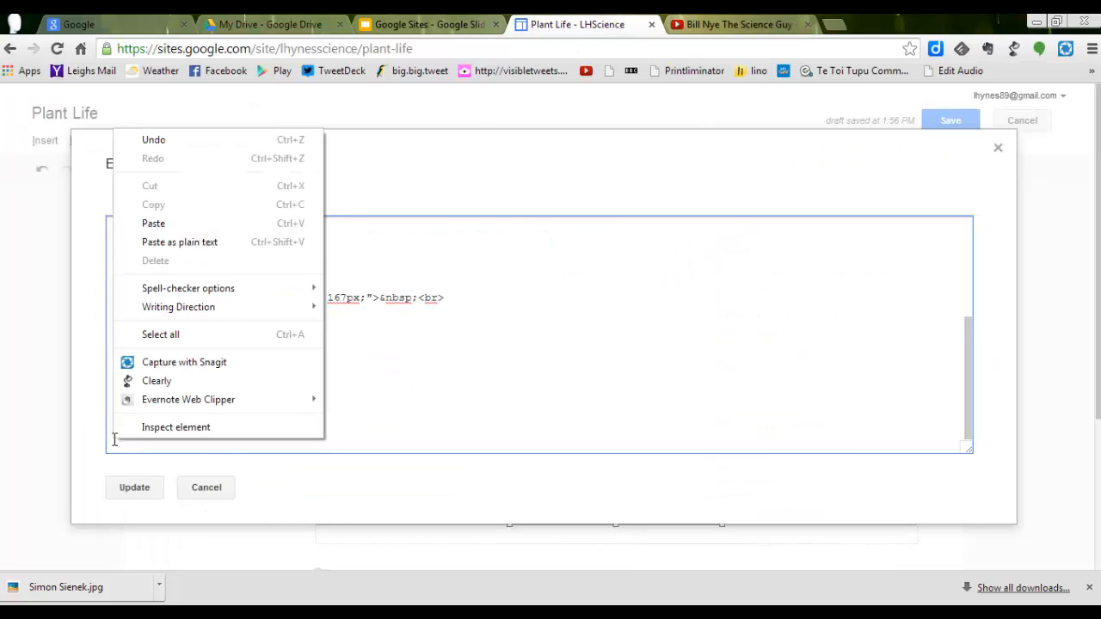
{"action": "left_click", "coordinate": [162, 225]}
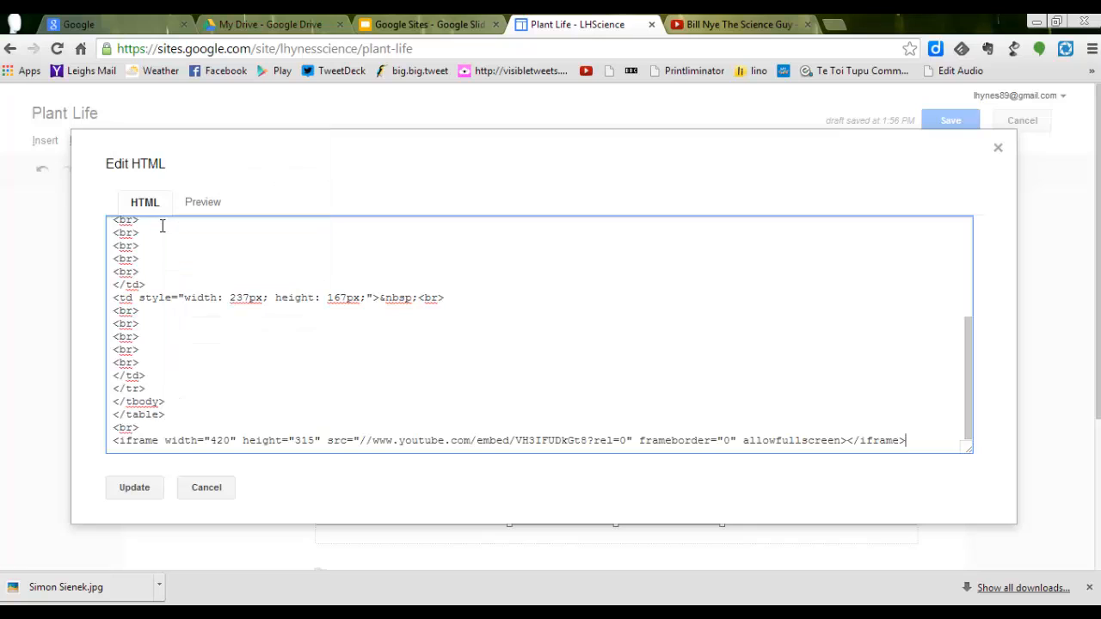
{"action": "left_click", "coordinate": [143, 494]}
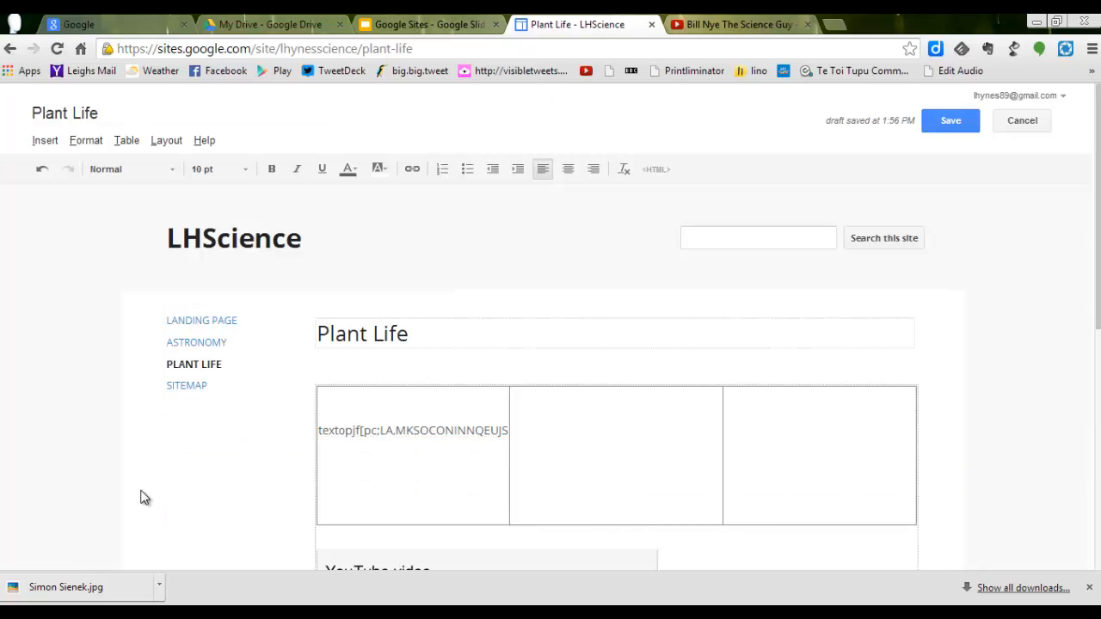
Step: Move the embedded YouTube video from below the table into the table's middle cell
{"action": "left_click_drag", "start_coordinate": [1097, 276], "coordinate": [1097, 375]}
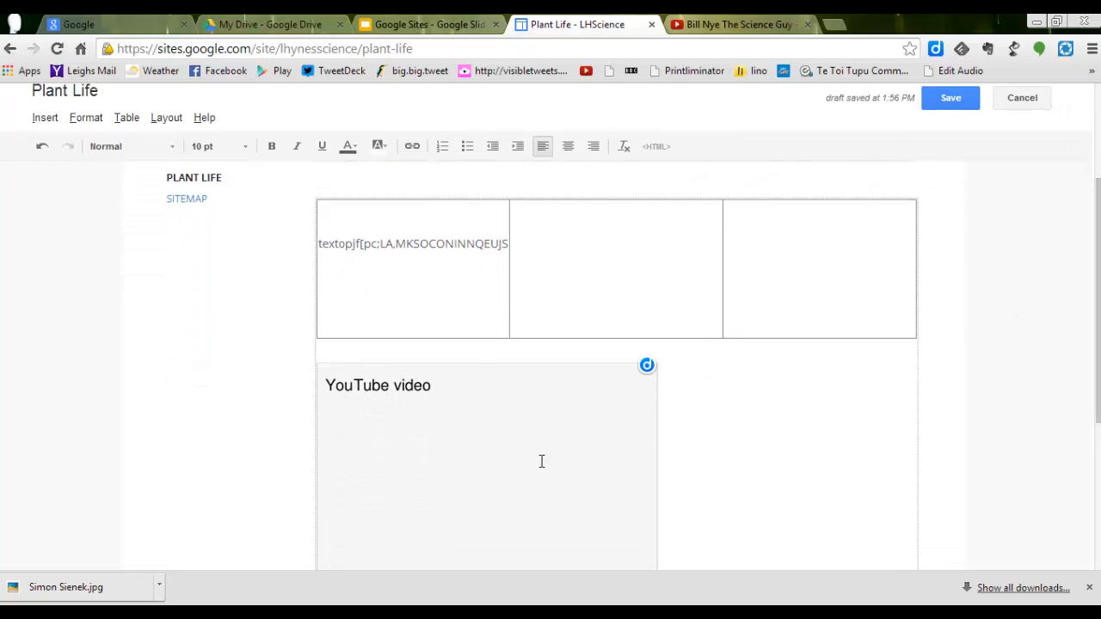
{"action": "left_click_drag", "start_coordinate": [541, 461], "coordinate": [639, 267]}
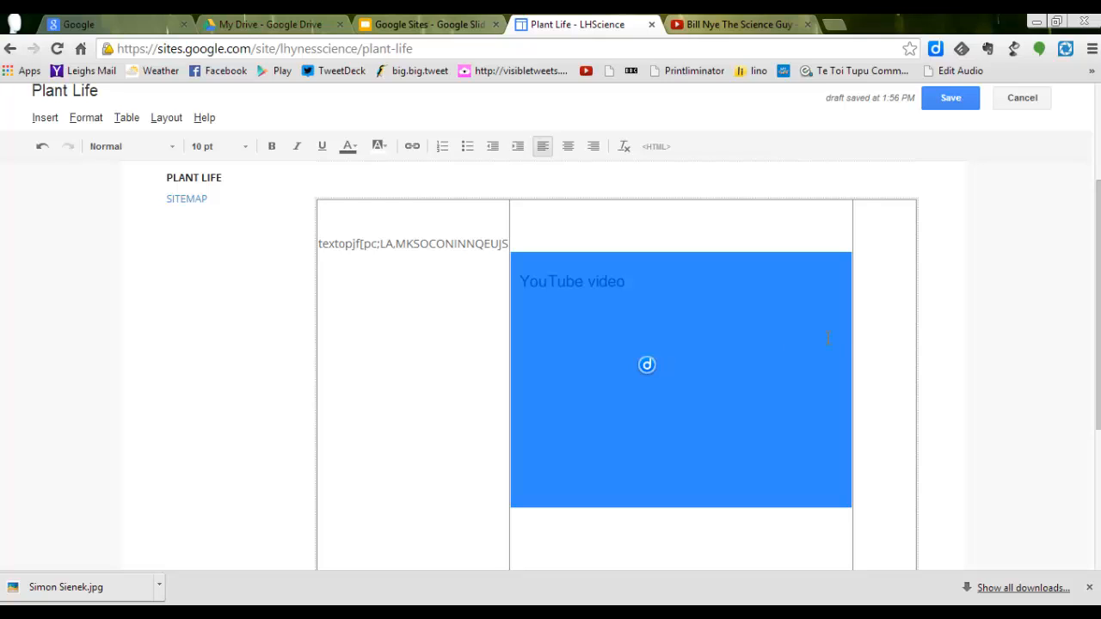
Step: Set the embedded video's custom size to 300 × 250 in its properties
{"action": "left_click", "coordinate": [651, 371]}
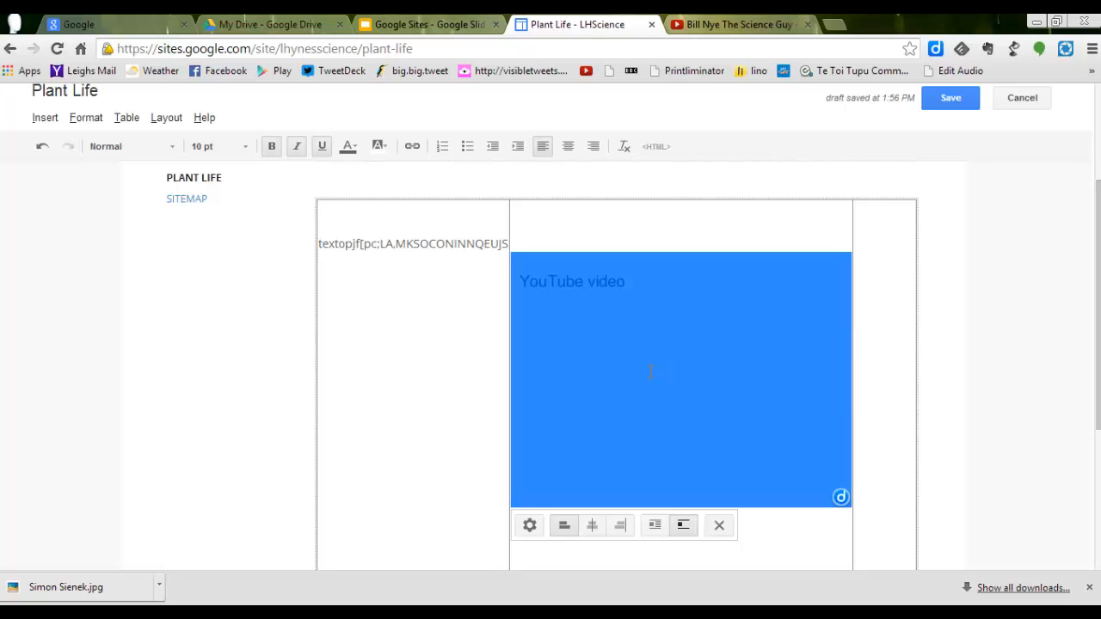
{"action": "left_click", "coordinate": [530, 527]}
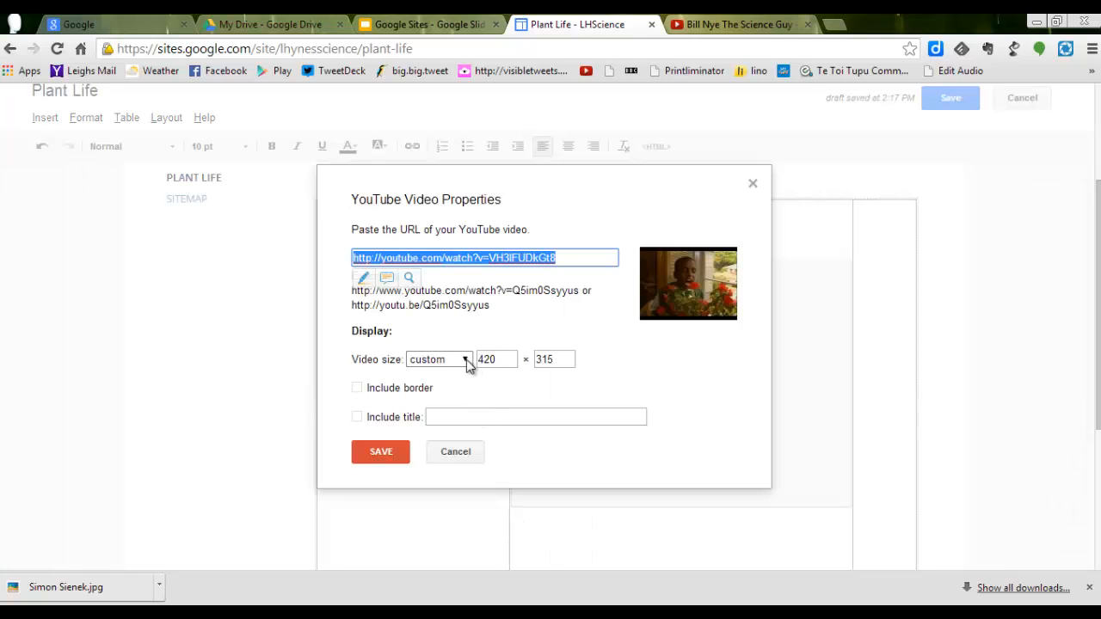
{"action": "left_click", "coordinate": [466, 362]}
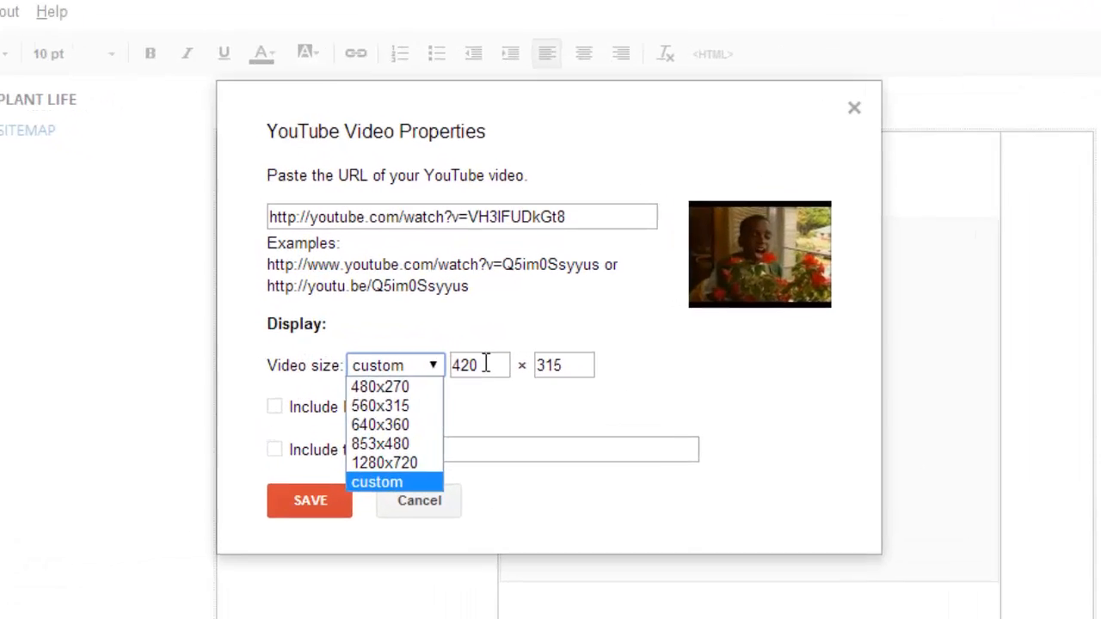
{"action": "left_click_drag", "start_coordinate": [498, 359], "coordinate": [479, 359]}
{"action": "type", "text": "300"}
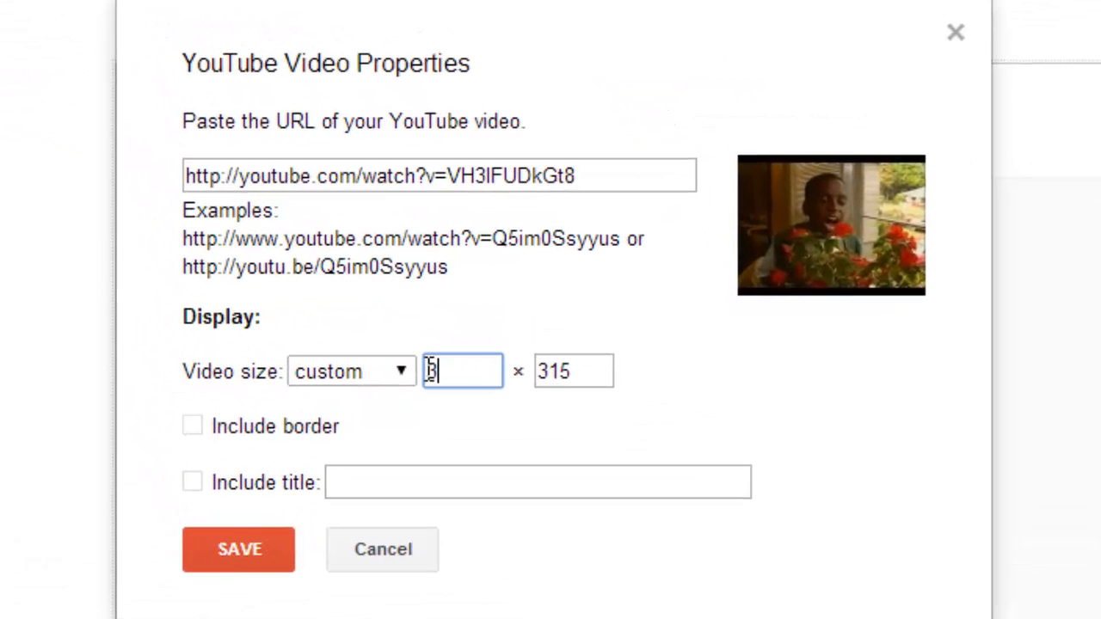
{"action": "left_click", "coordinate": [578, 370]}
{"action": "key", "text": "BackSpace"}
{"action": "key", "text": "BackSpace"}
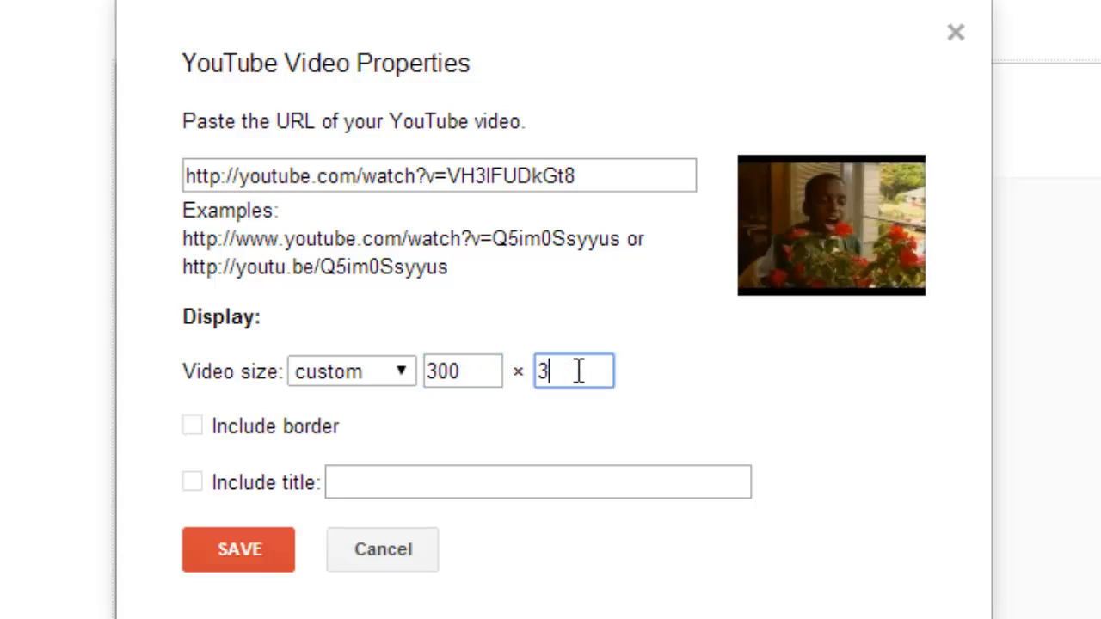
{"action": "type", "text": "250"}
{"action": "key", "text": "BackSpace"}
{"action": "key", "text": "BackSpace"}
{"action": "key", "text": "BackSpace"}
{"action": "key", "text": "BackSpace"}
{"action": "type", "text": "250"}
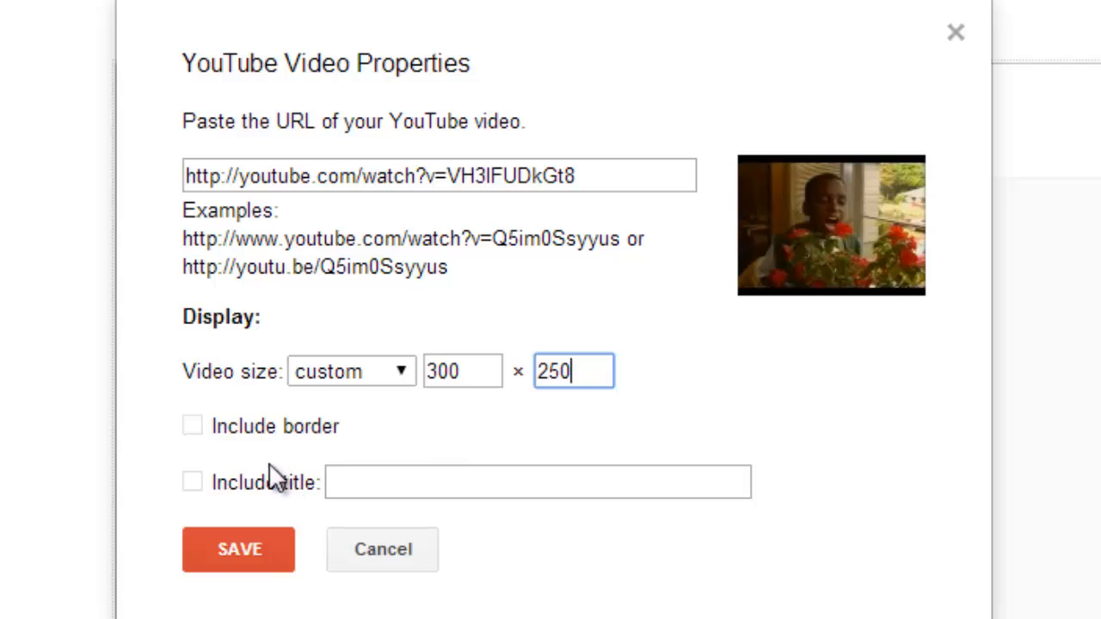
Step: Give the embedded video the title "Bill Nye the science guy", include the title in its display, and save the properties
{"action": "left_click", "coordinate": [351, 484]}
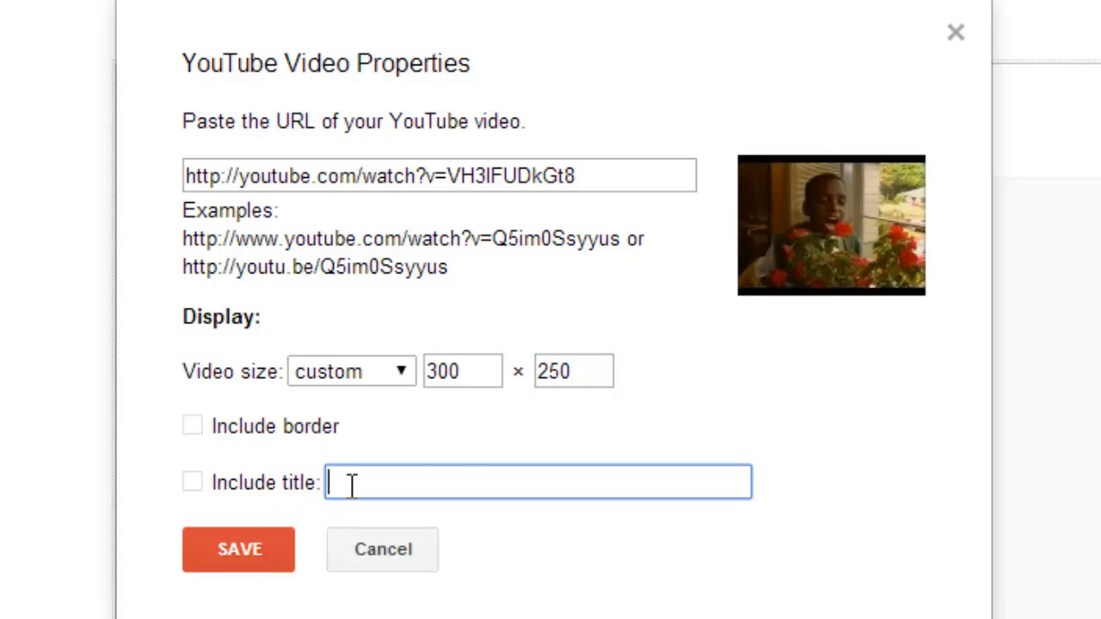
{"action": "type", "text": "Bill Nye "}
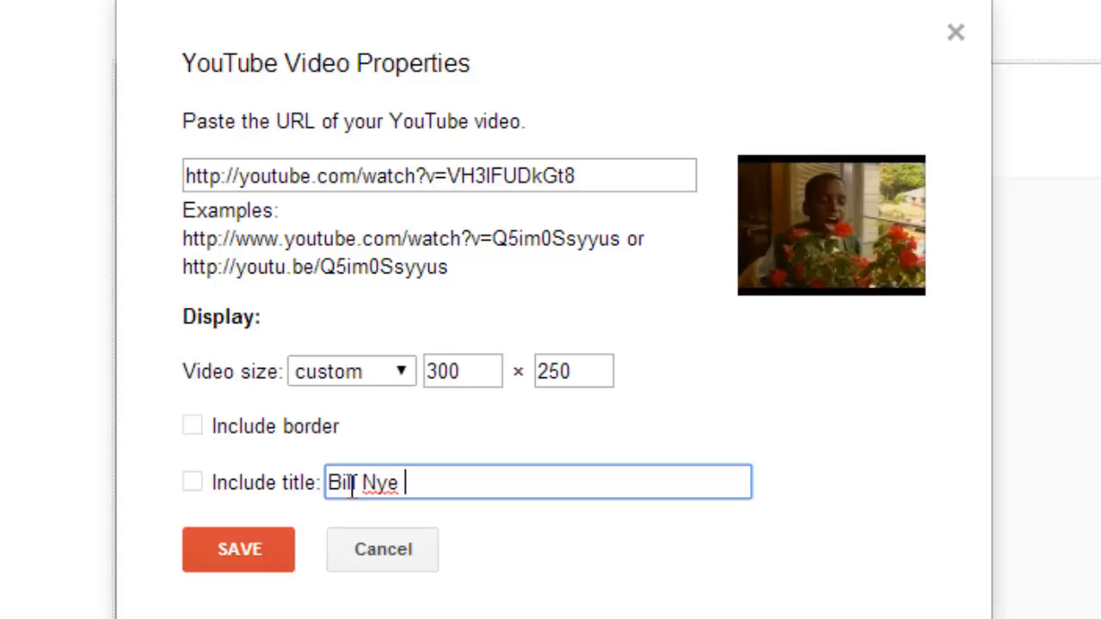
{"action": "type", "text": "the science g"}
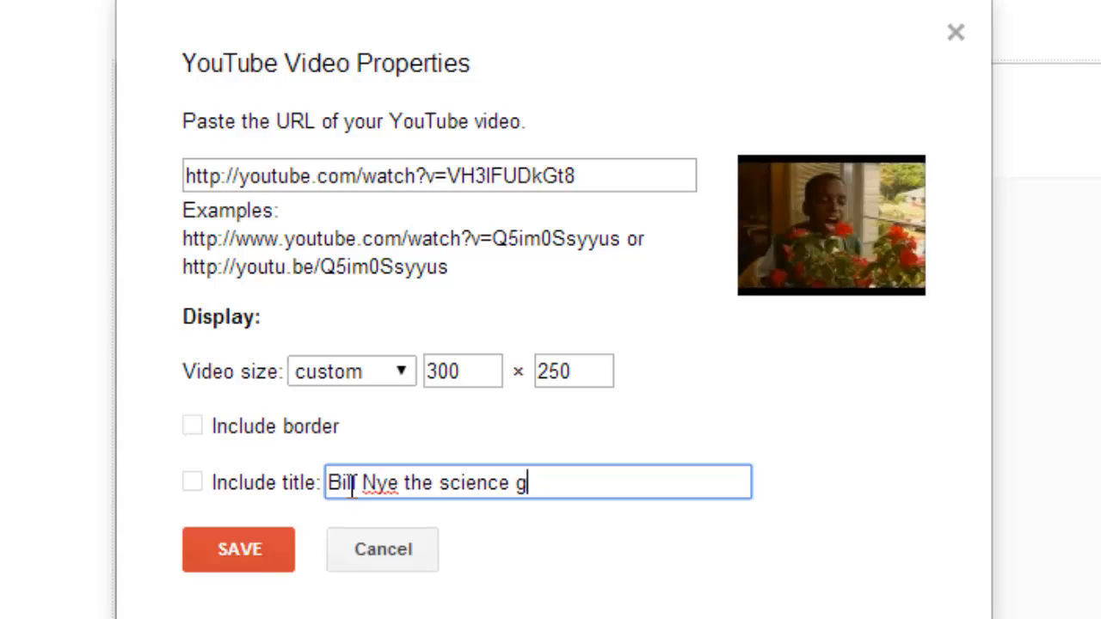
{"action": "type", "text": "uy"}
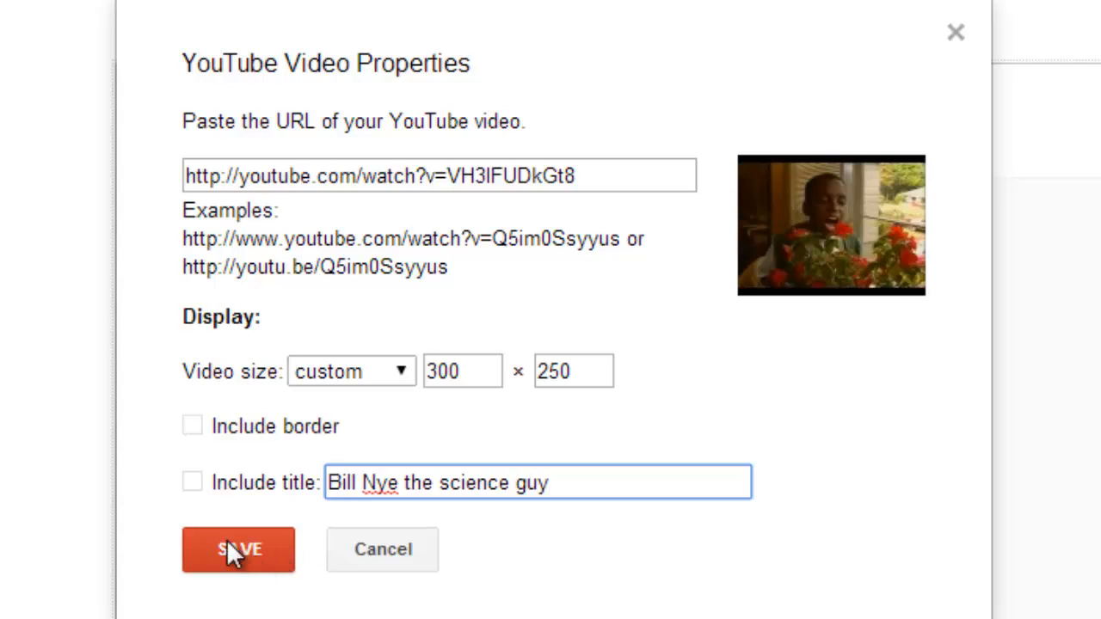
{"action": "left_click", "coordinate": [190, 482]}
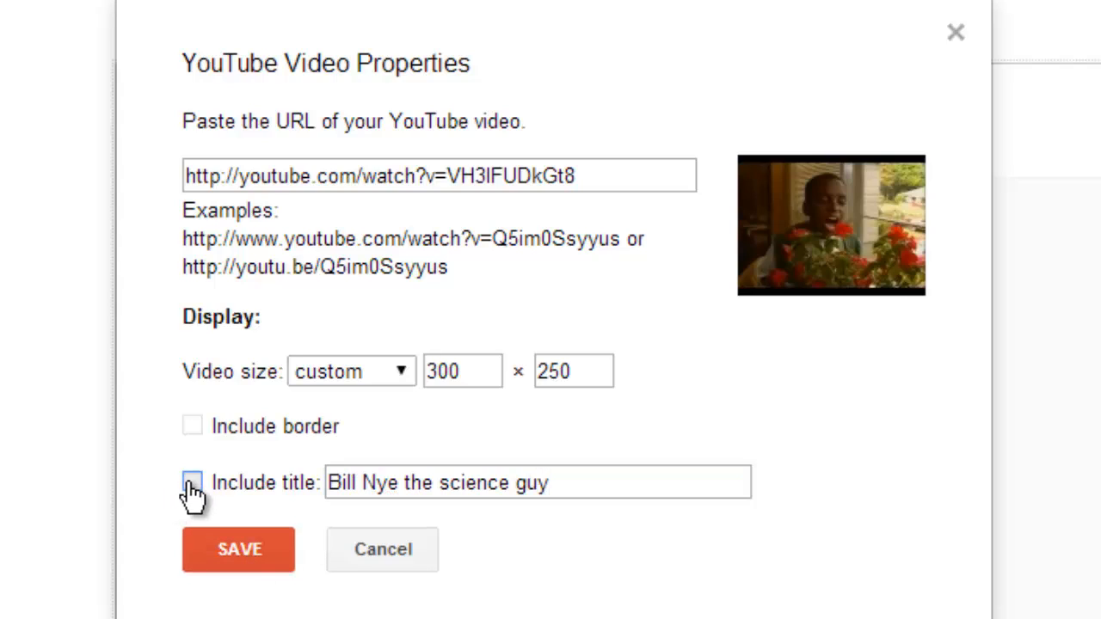
{"action": "left_click", "coordinate": [231, 552]}
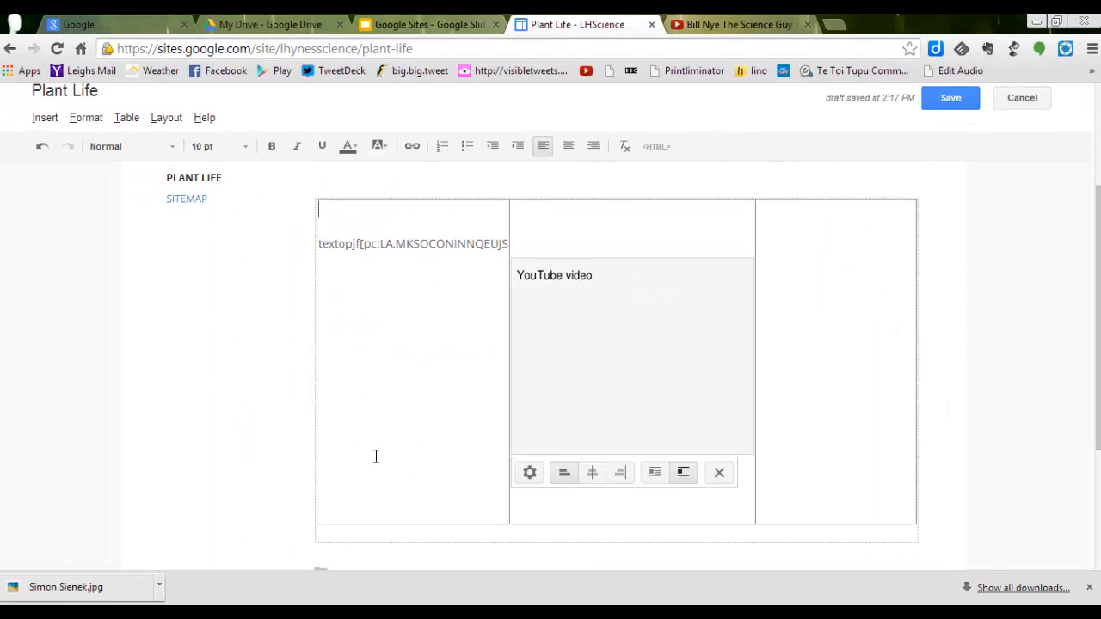
Step: Remove the extra blank lines above the video in the table's middle cell and save the Plant Life page
{"action": "left_click", "coordinate": [565, 218]}
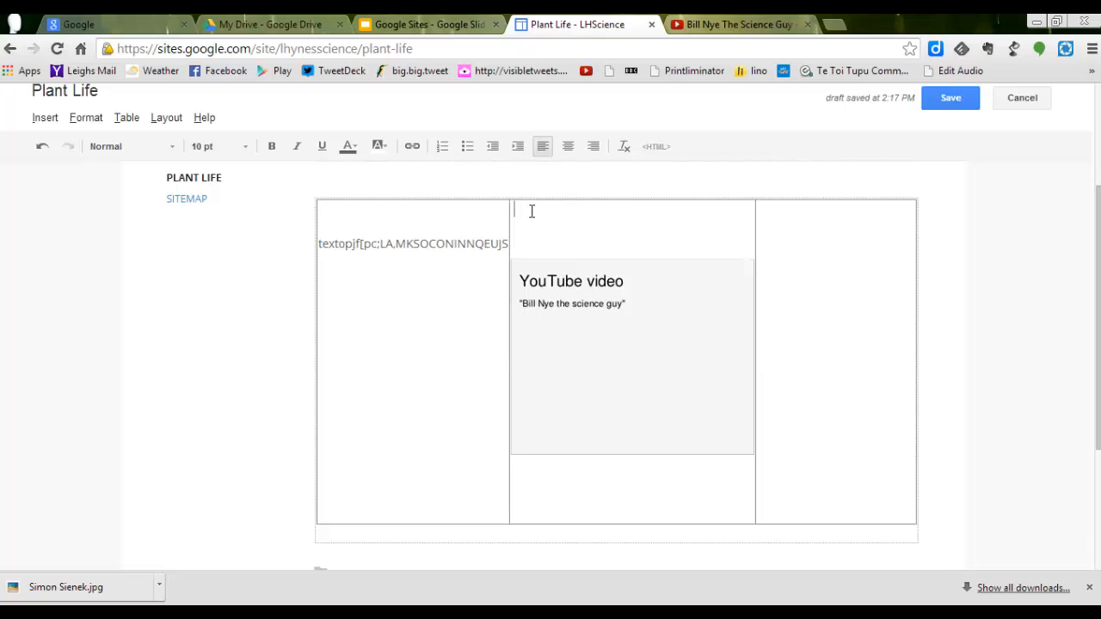
{"action": "key", "text": "Delete"}
{"action": "key", "text": "Delete"}
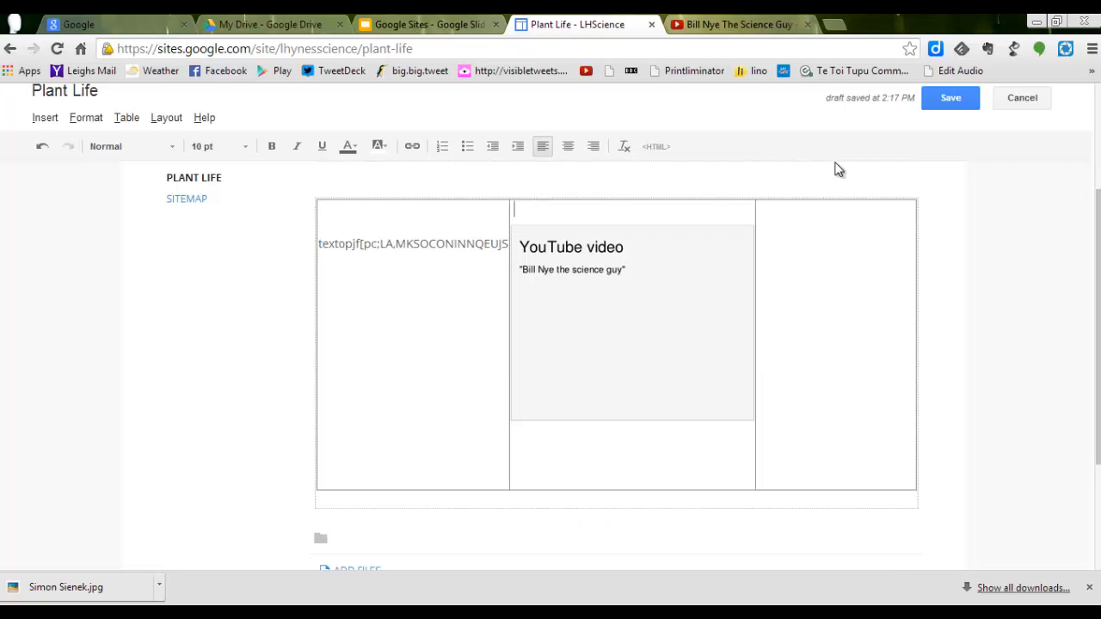
{"action": "left_click", "coordinate": [949, 97]}
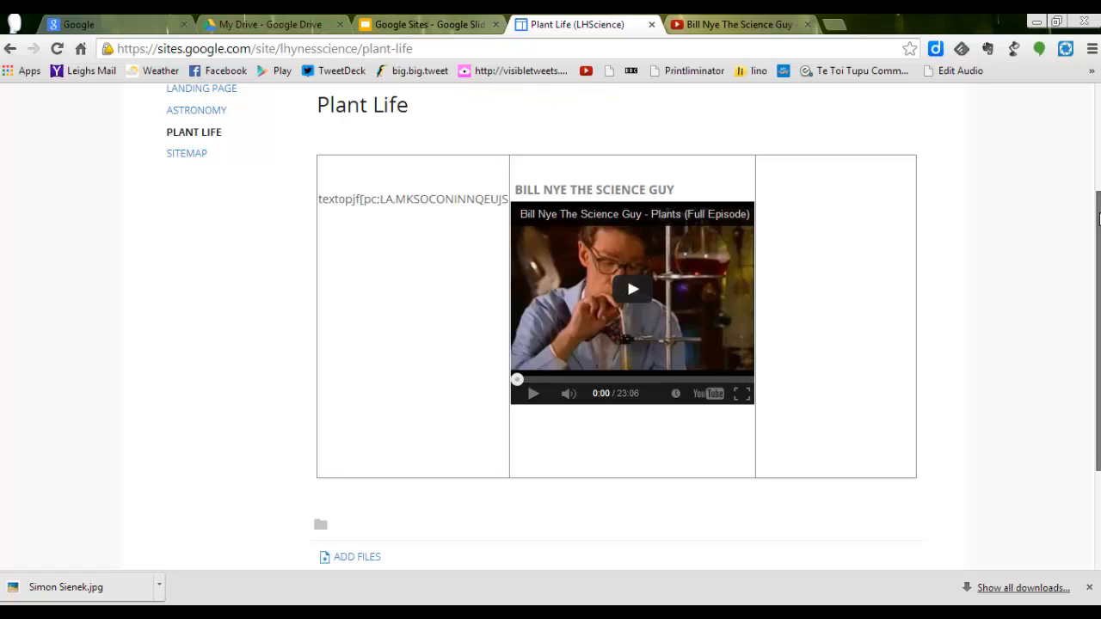
Step: Reopen the Plant Life page for editing and enter "Watch this video and take notes using Video Notes in Google Drive." in the first cell
{"action": "scroll", "coordinate": [1098, 210], "scroll_direction": "up", "scroll_amount": 2}
{"action": "left_click_drag", "start_coordinate": [1097, 211], "coordinate": [1097, 174]}
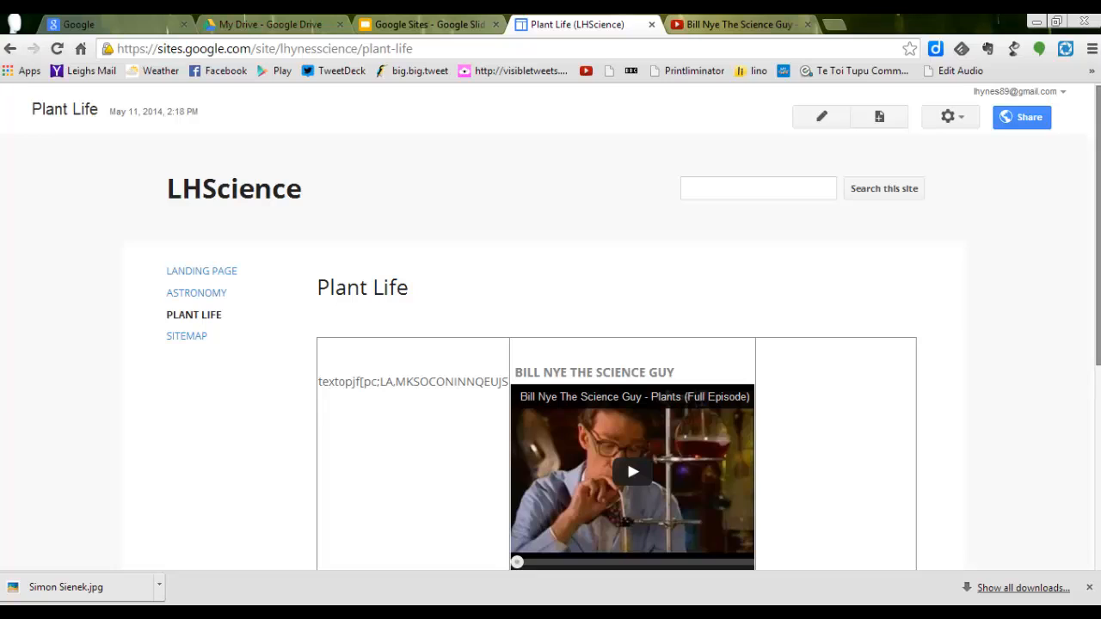
{"action": "left_click", "coordinate": [821, 120]}
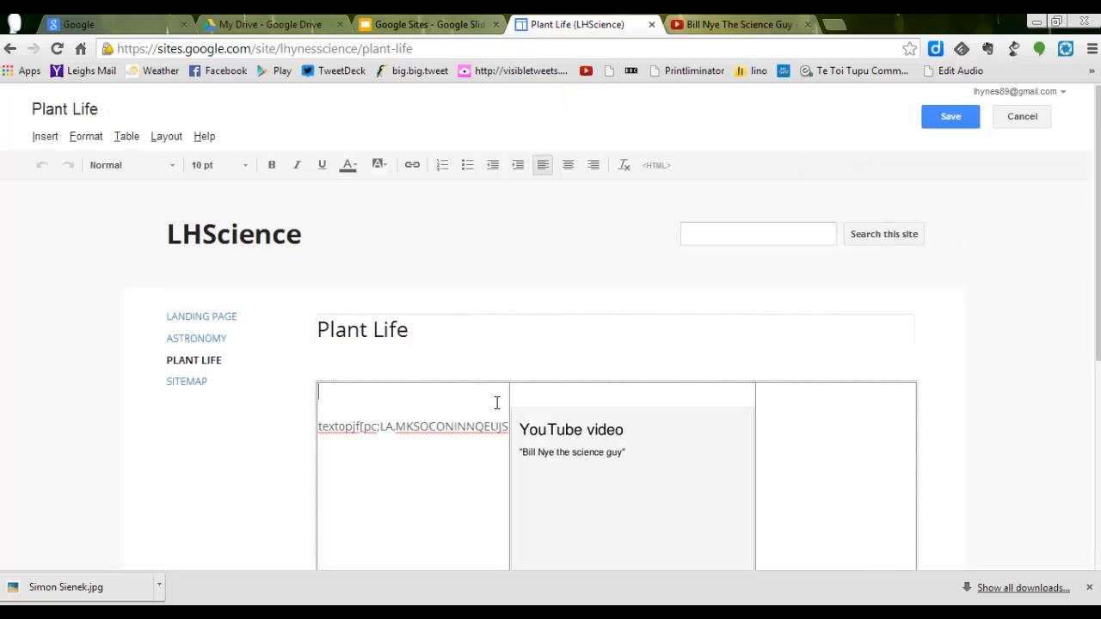
{"action": "type", "text": "Watch this video and "}
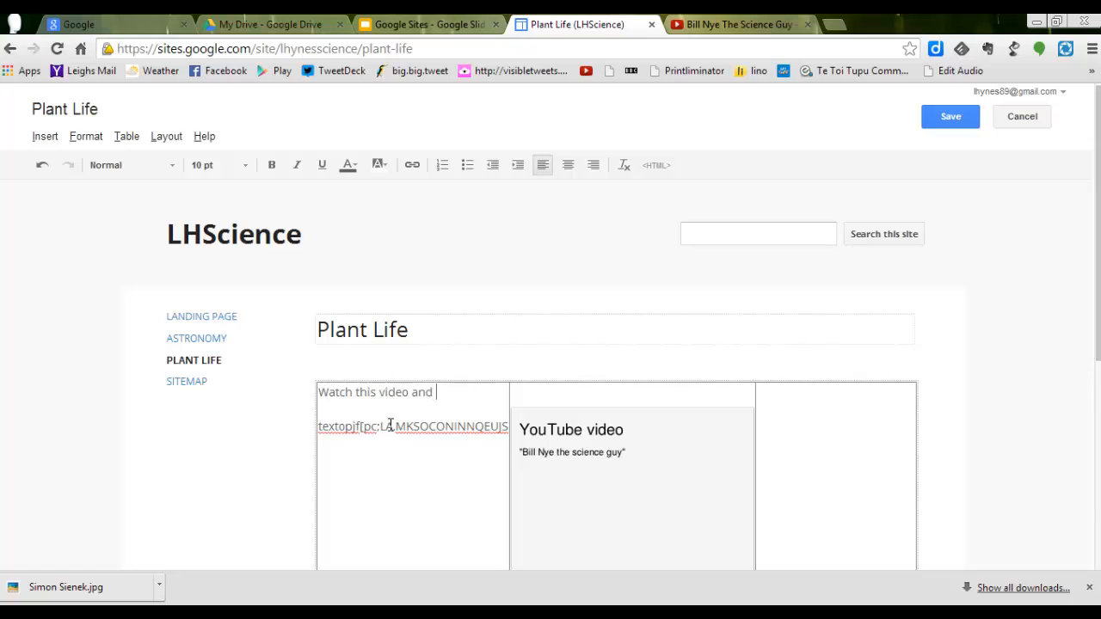
{"action": "type", "text": "take notes using V"}
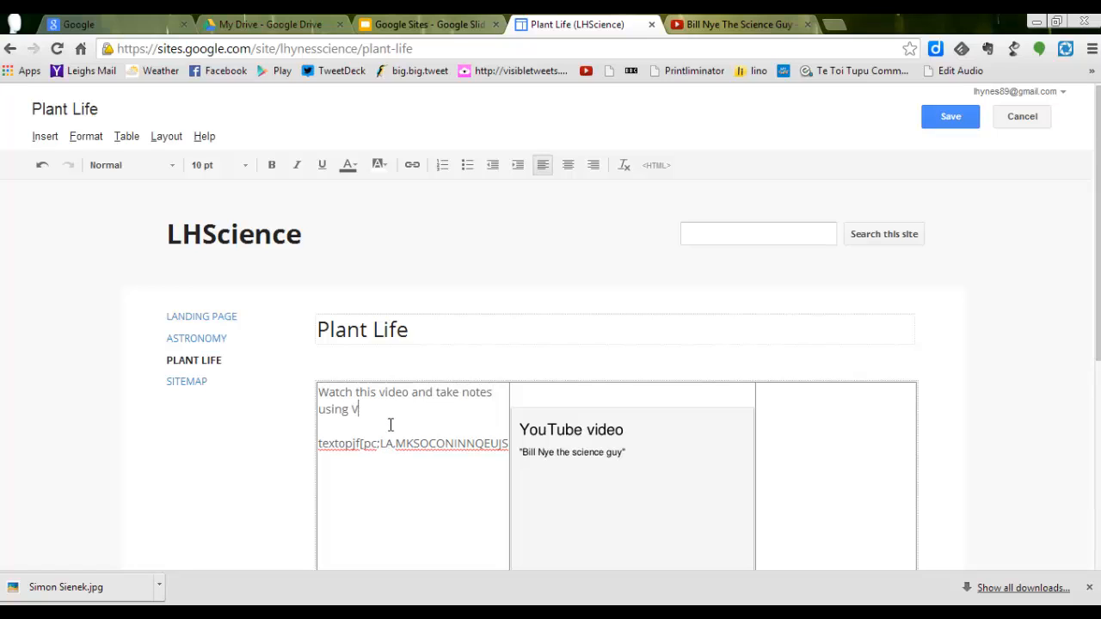
{"action": "type", "text": "ideo Notes in Google"}
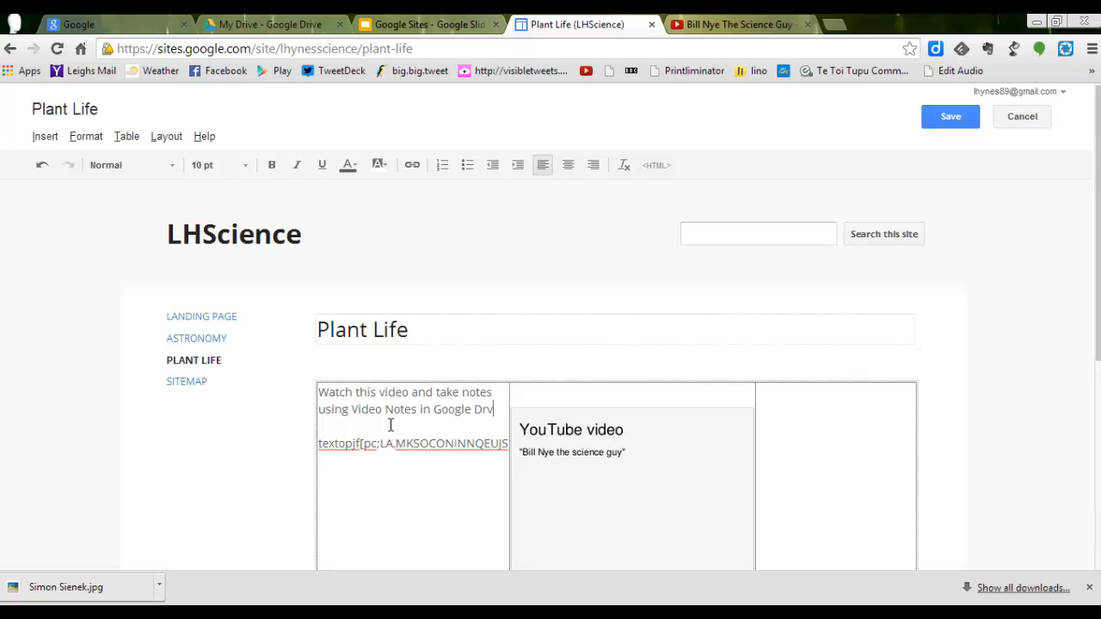
{"action": "type", "text": " Drive."}
{"action": "key", "text": "Return"}
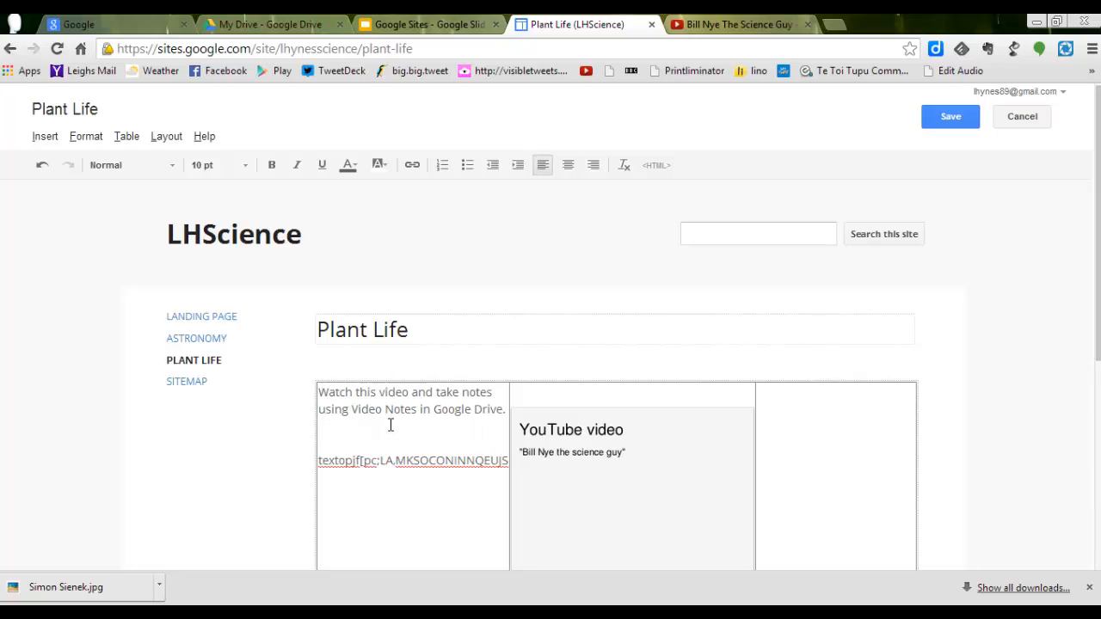
Step: Continue the first cell's text with "Share your notes with your partner and then a make a poster which summarises the main points of this video."
{"action": "type", "text": "Share your notes with your p"}
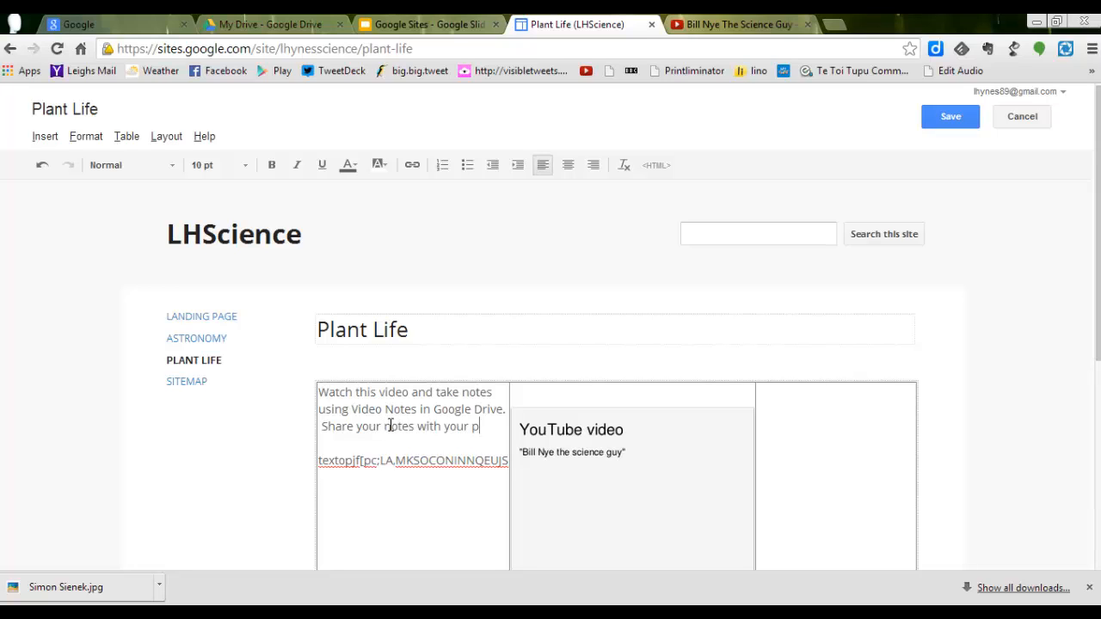
{"action": "type", "text": "artner an"}
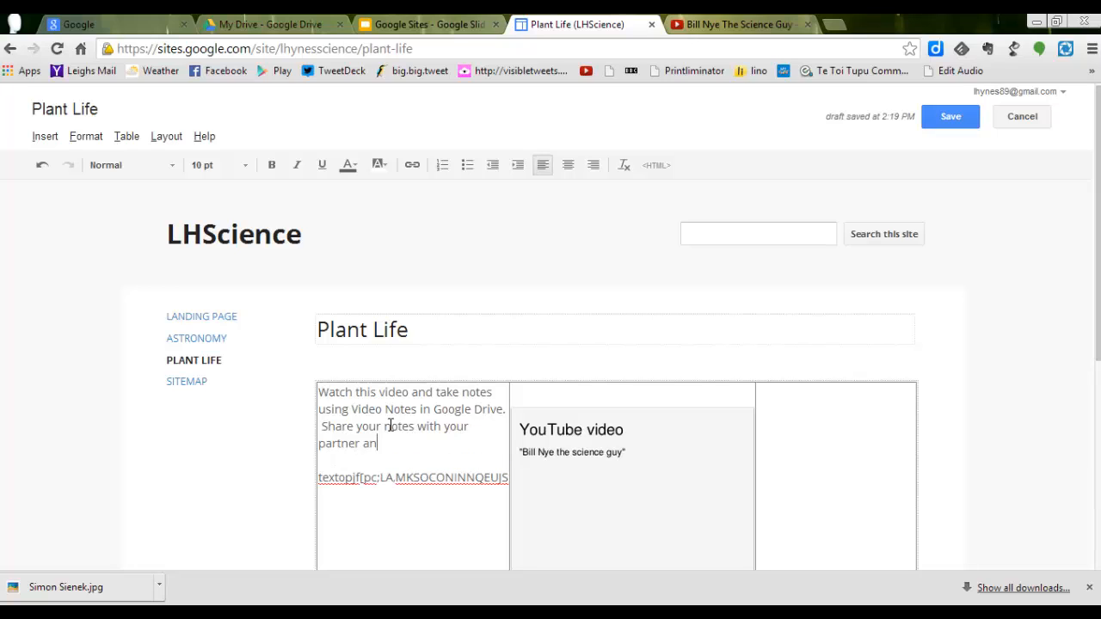
{"action": "type", "text": "d then a make a poster"}
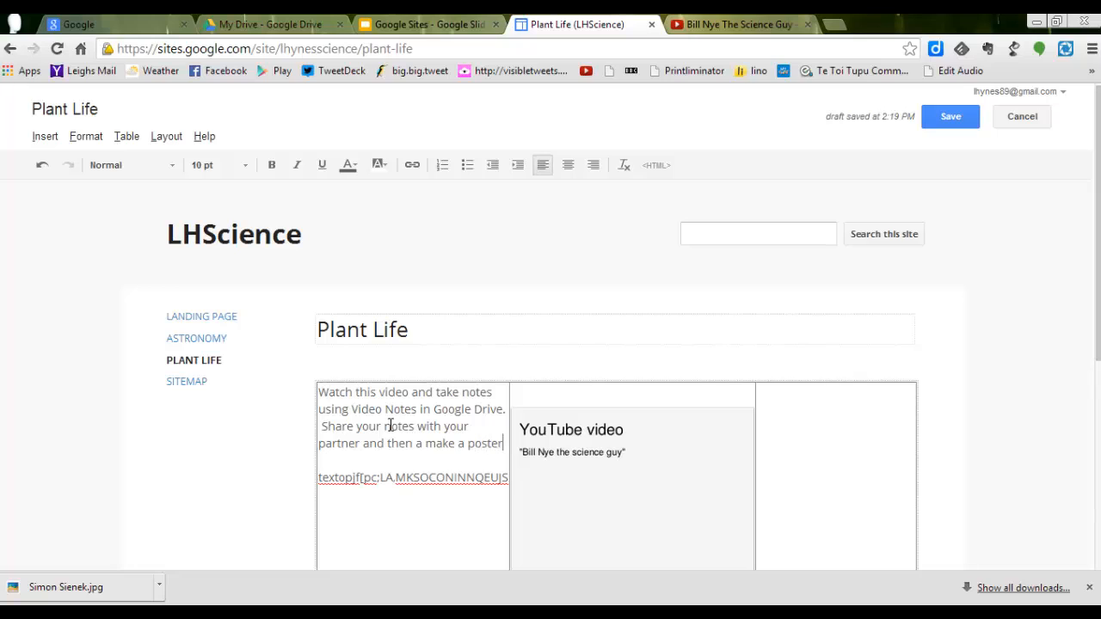
{"action": "key", "text": "Return"}
{"action": "type", "text": "which "}
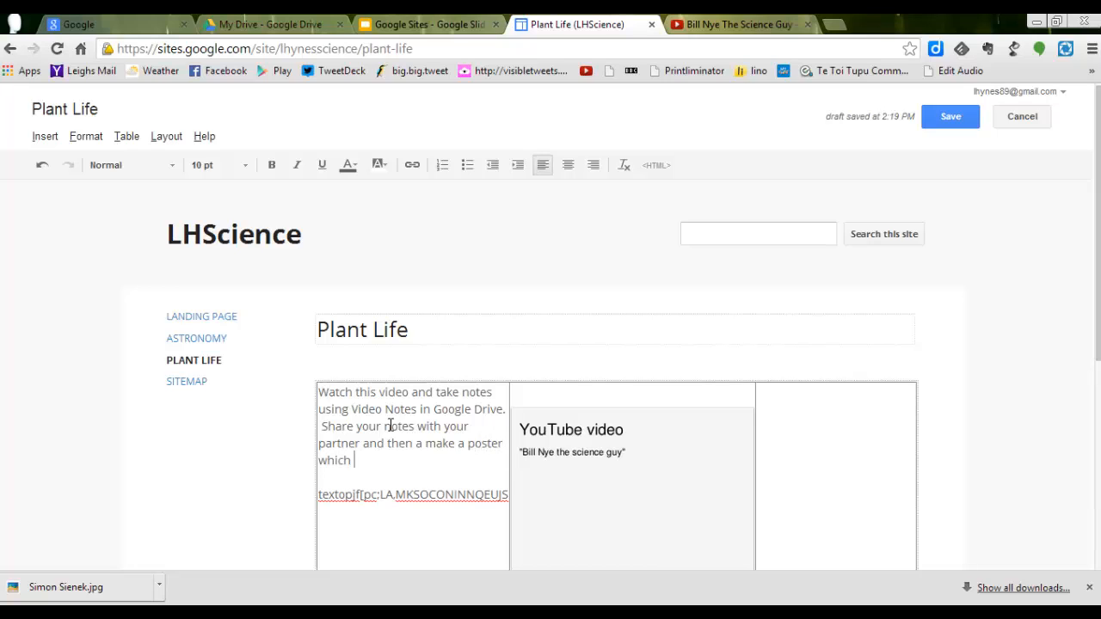
{"action": "type", "text": "summarises the mai"}
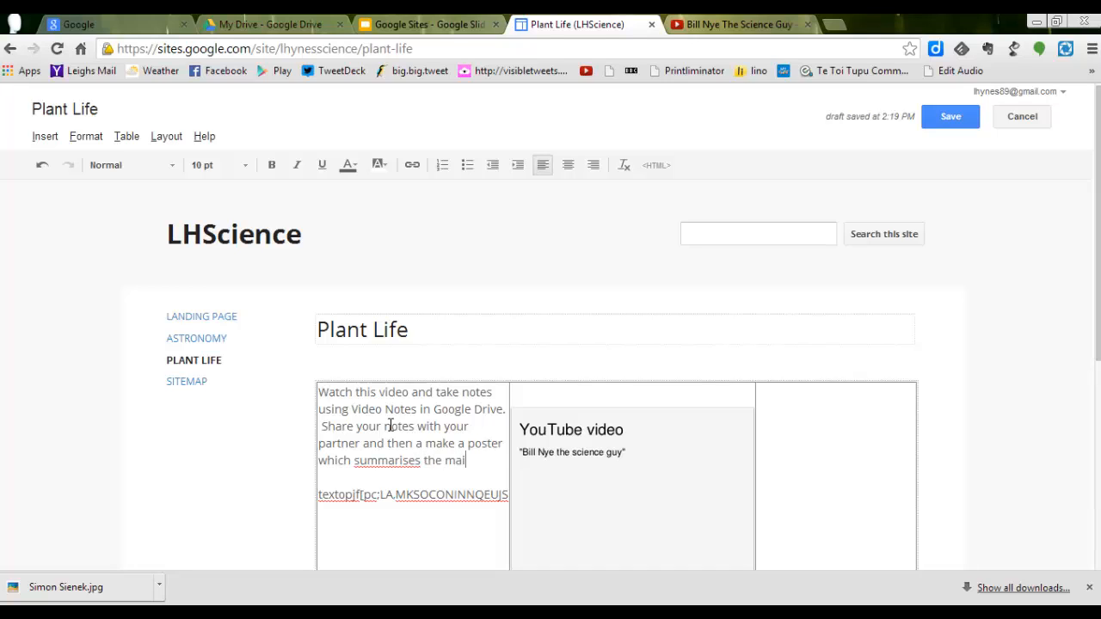
{"action": "type", "text": "n points of this video."}
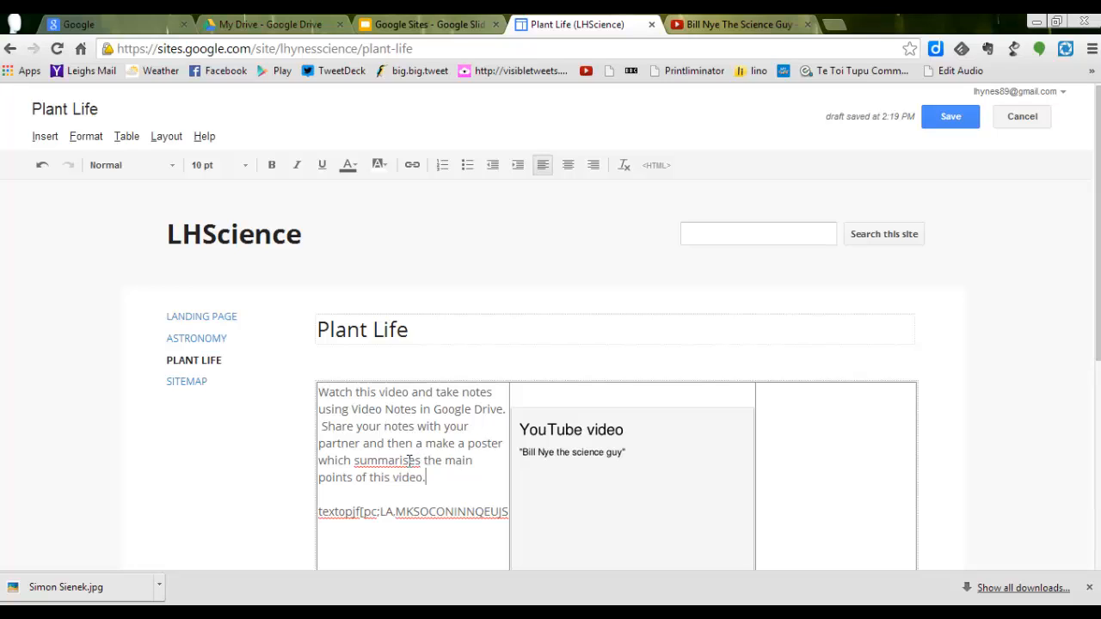
Step: Change the spelling of "summarises" to "summarizes" in the first cell's instructions and save the page
{"action": "left_click", "coordinate": [410, 462]}
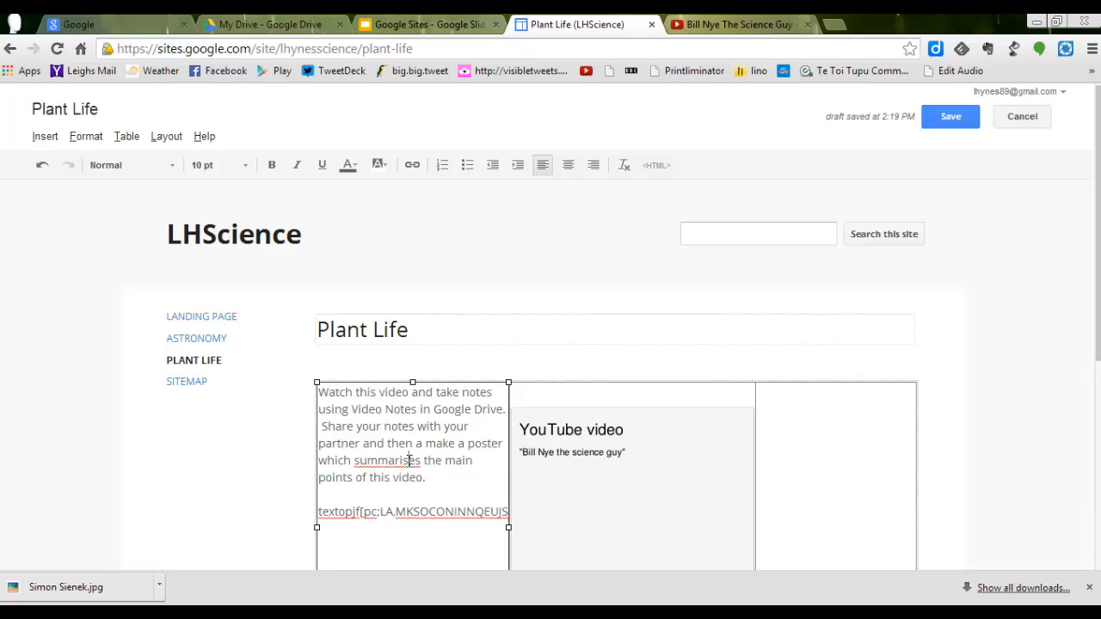
{"action": "key", "text": "BackSpace"}
{"action": "type", "text": "z"}
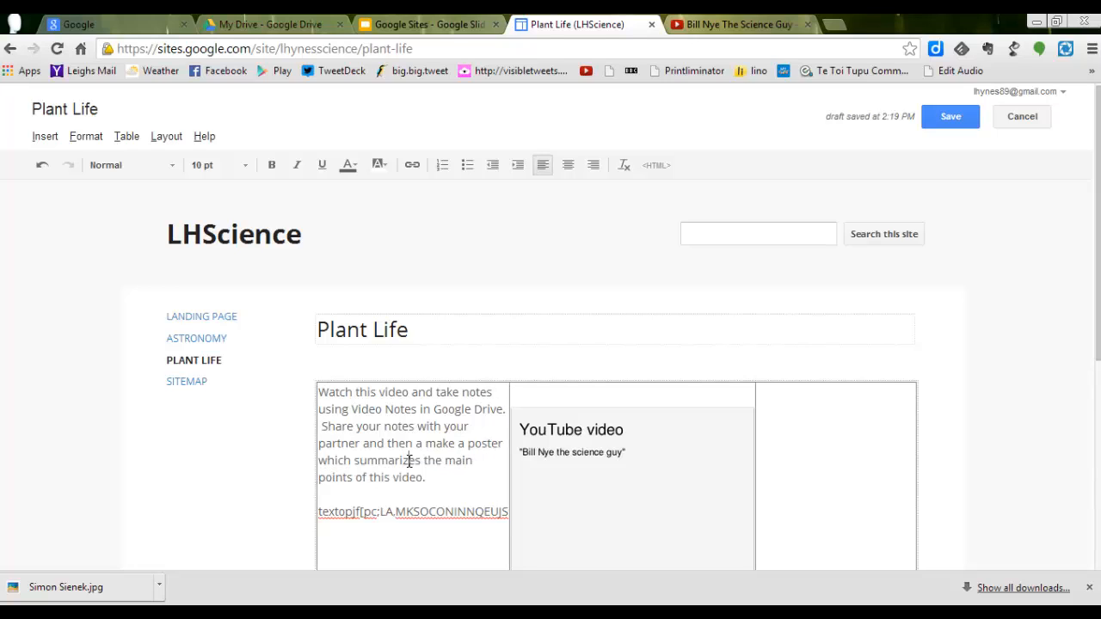
{"action": "left_click", "coordinate": [441, 481]}
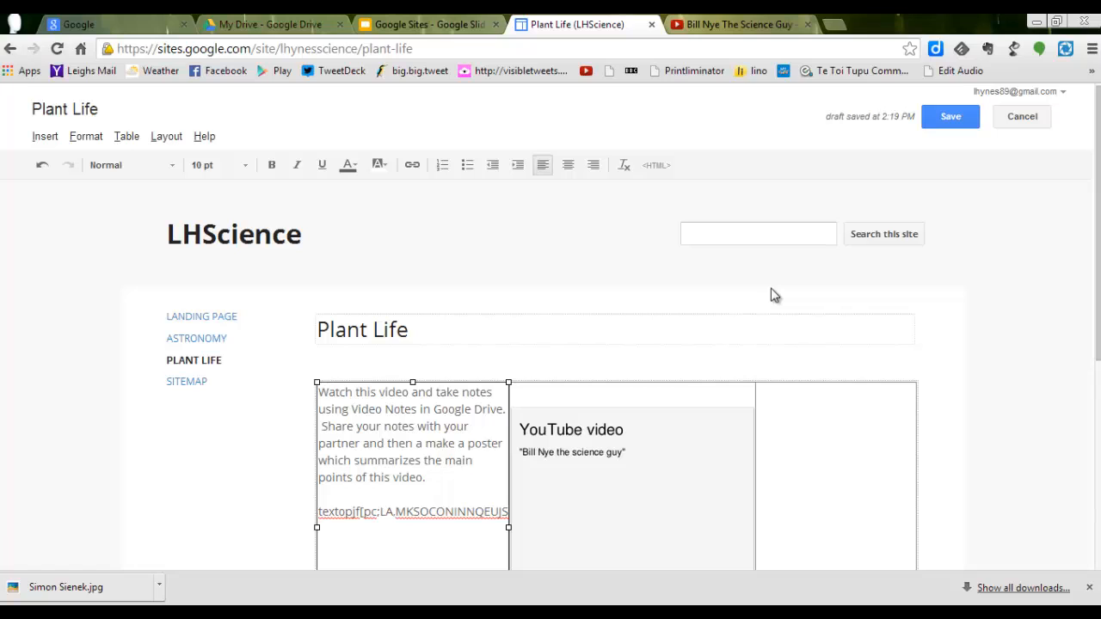
{"action": "left_click", "coordinate": [944, 115]}
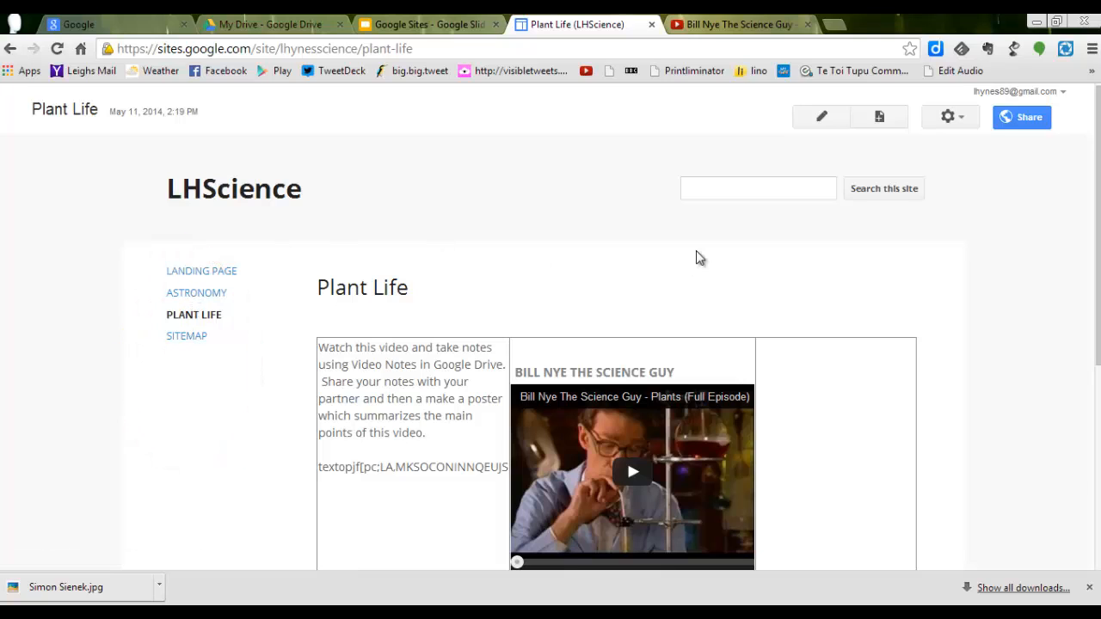
Step: Edit the site layout to turn off the sidebar and turn on horizontal navigation
{"action": "left_click", "coordinate": [963, 123]}
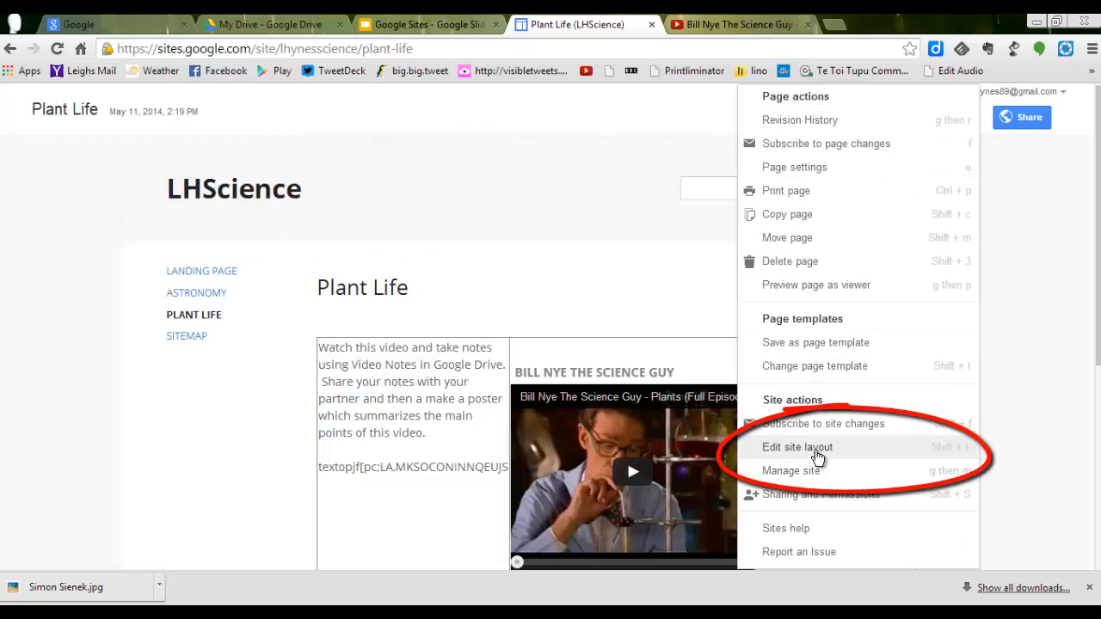
{"action": "left_click", "coordinate": [797, 448]}
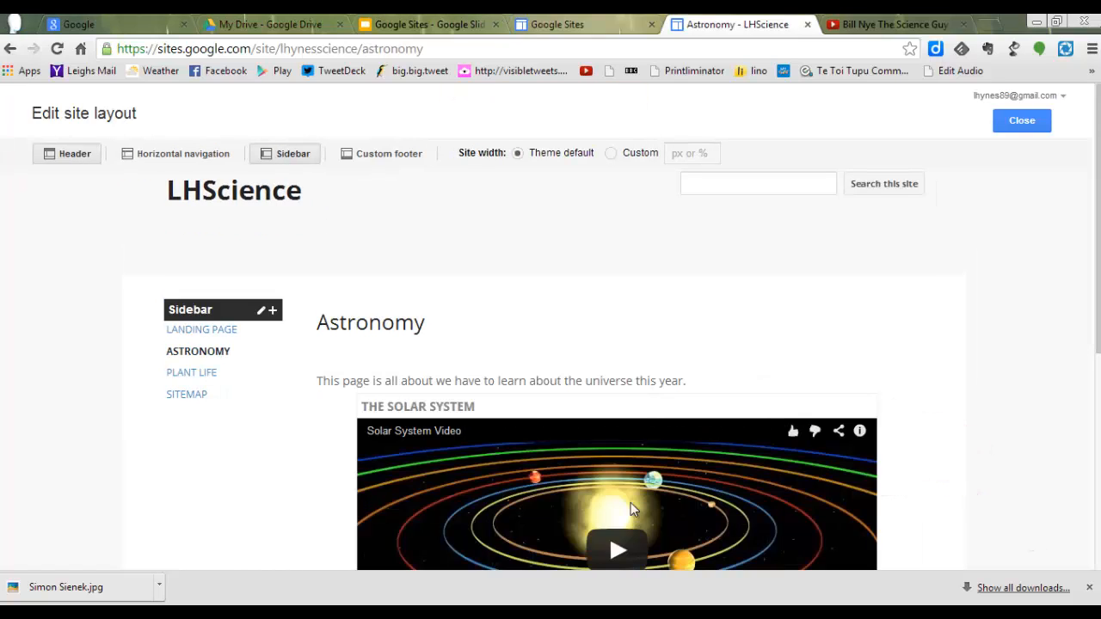
{"action": "mouse_move", "coordinate": [219, 370]}
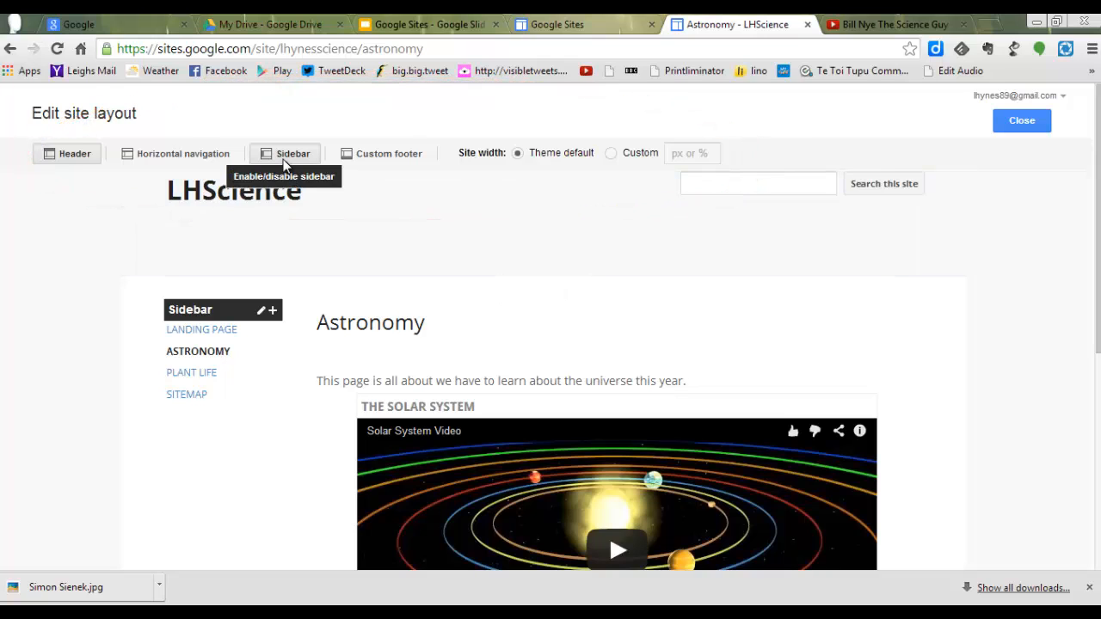
{"action": "left_click", "coordinate": [292, 155]}
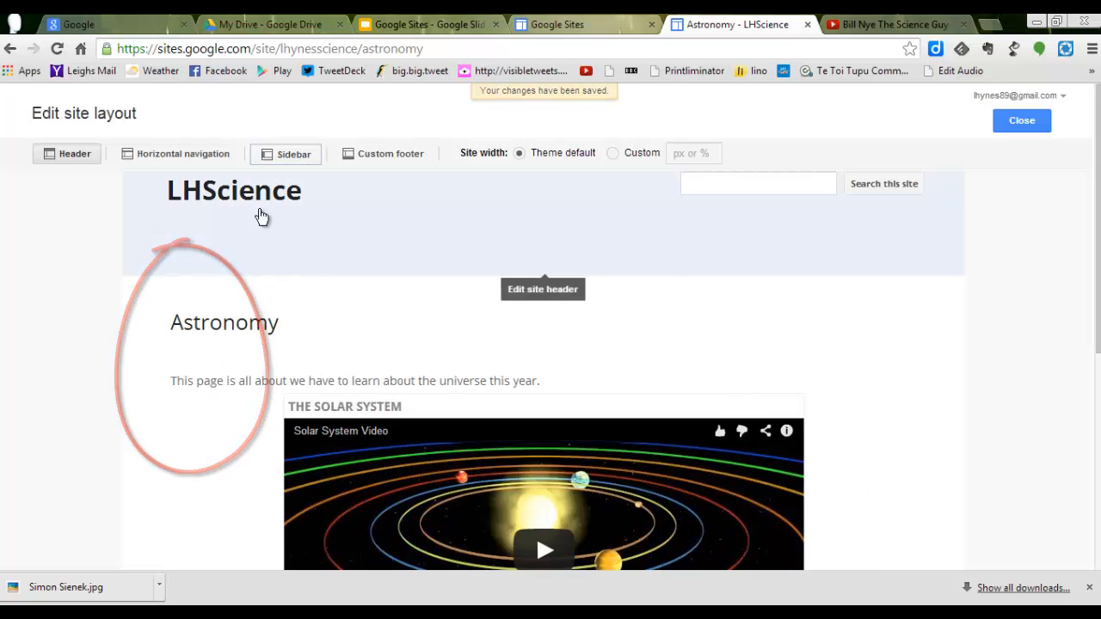
{"action": "left_click", "coordinate": [199, 162]}
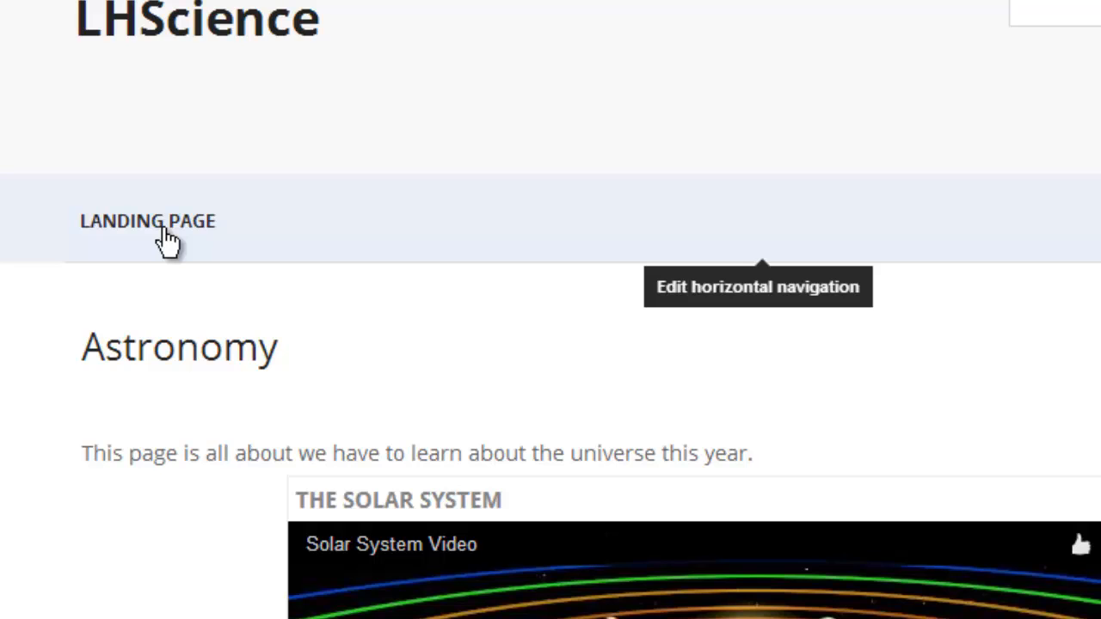
Step: Configure the horizontal navigation bar and add the Astronomy page to its list of pages to show
{"action": "left_click", "coordinate": [164, 230]}
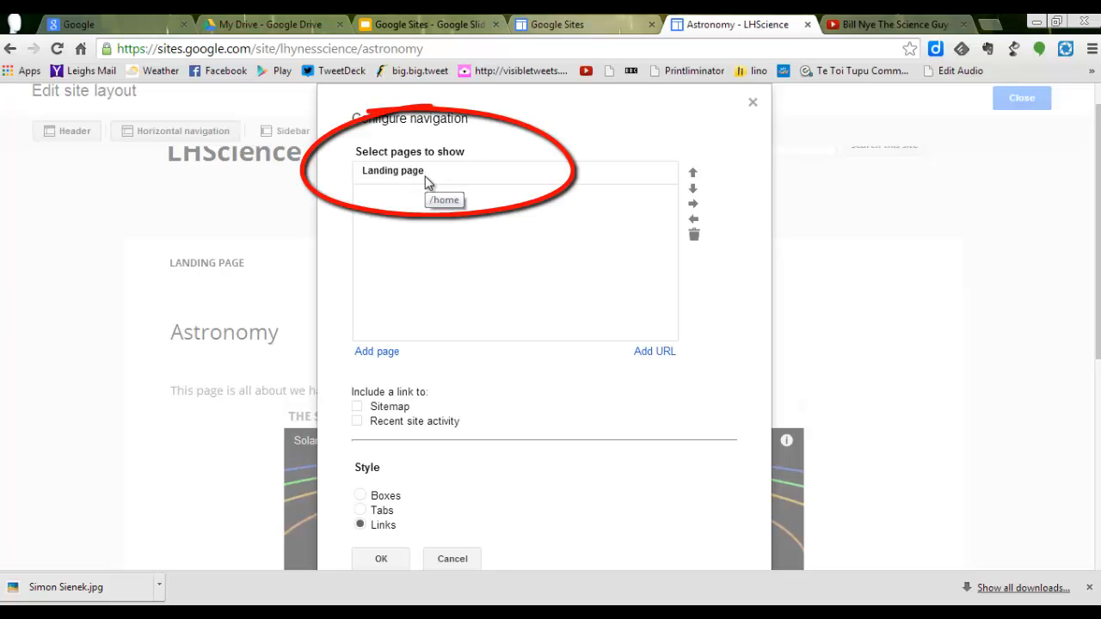
{"action": "left_click", "coordinate": [378, 354]}
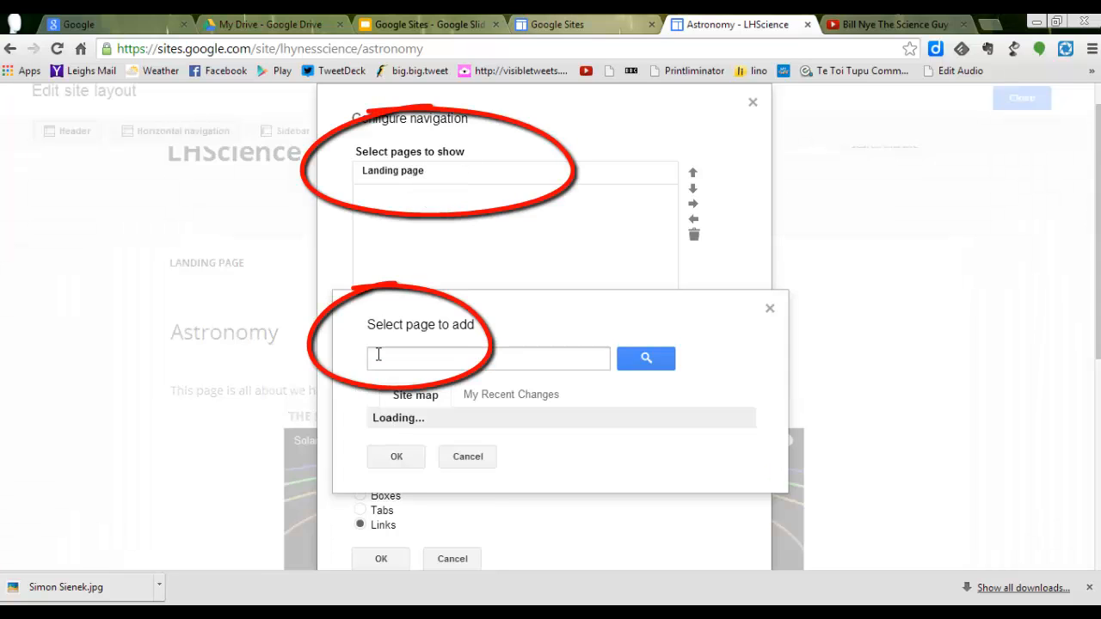
{"action": "left_click", "coordinate": [389, 446]}
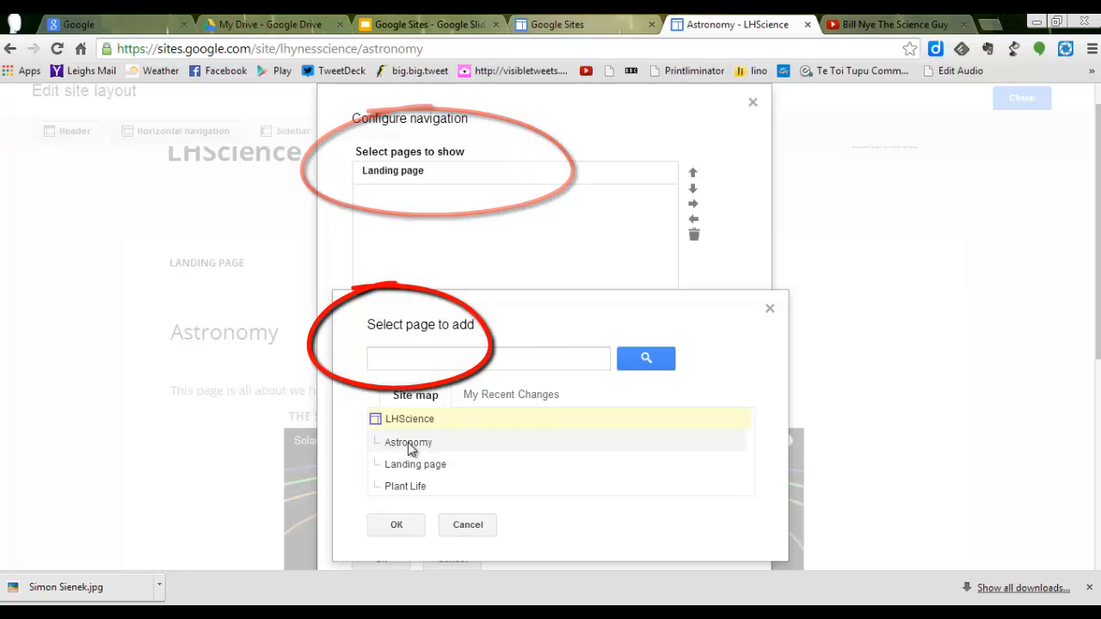
{"action": "left_click", "coordinate": [398, 526]}
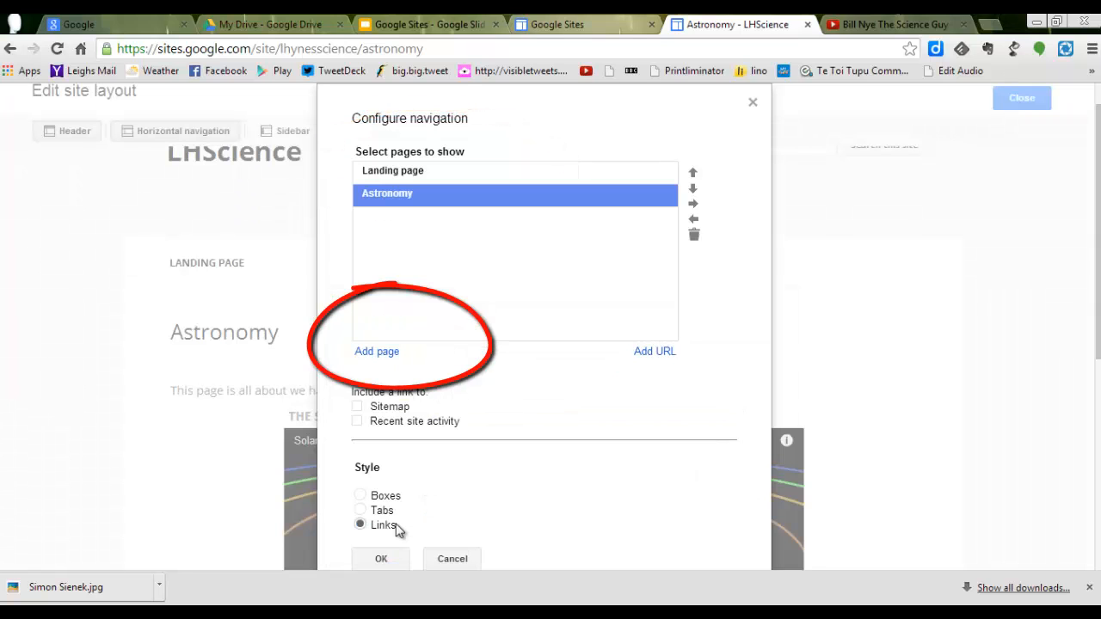
Step: Add the Plant Life page to the horizontal navigation, apply the configuration and close the site layout editor
{"action": "left_click", "coordinate": [391, 361]}
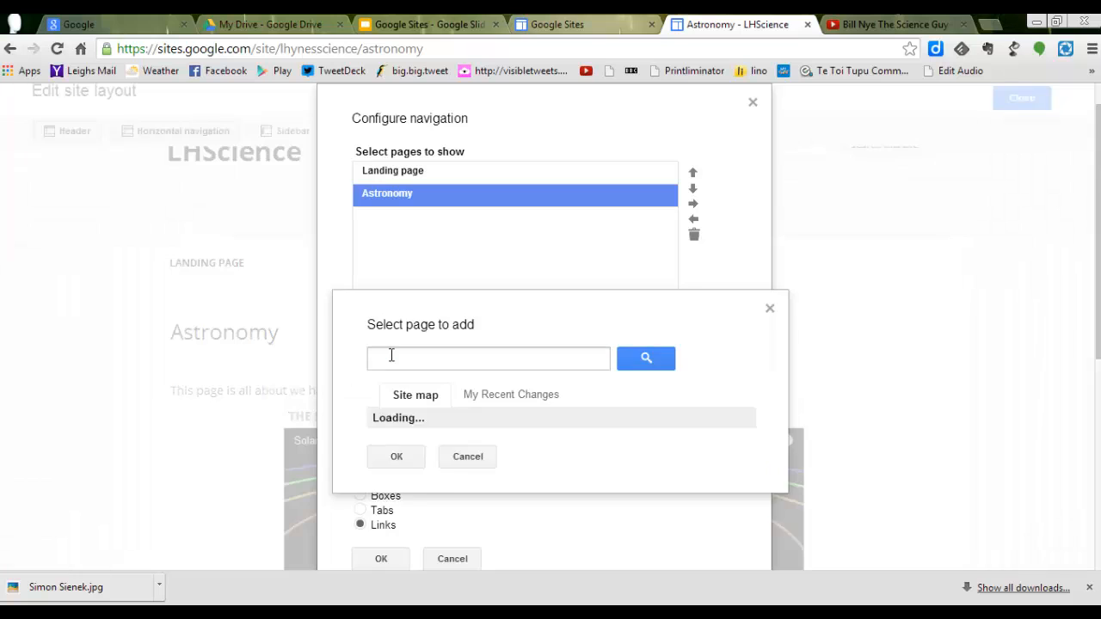
{"action": "left_click", "coordinate": [394, 489]}
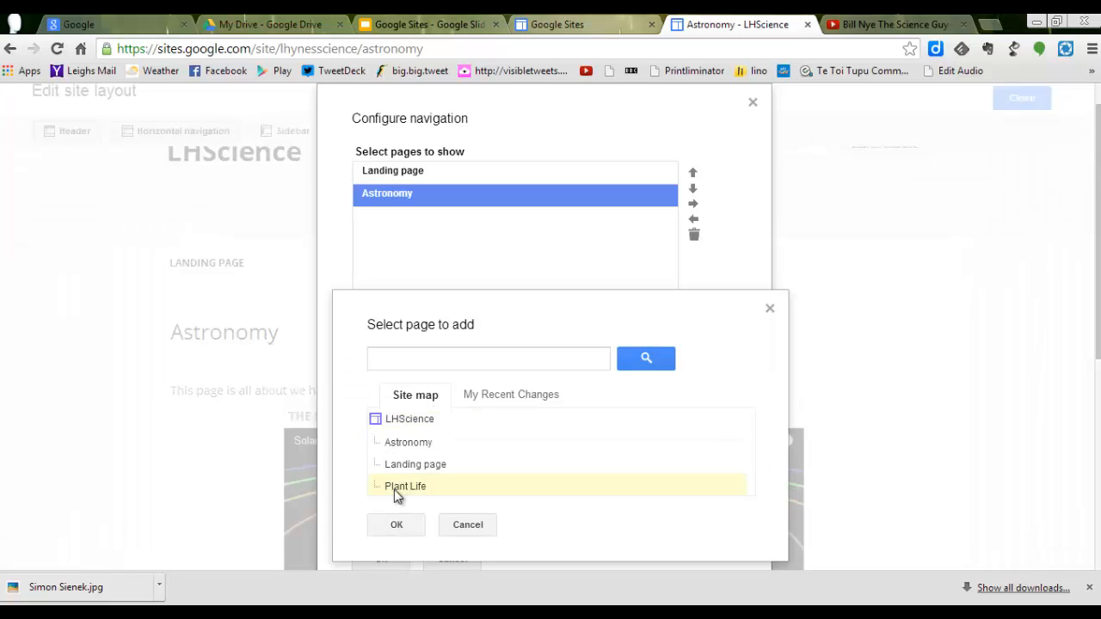
{"action": "left_click", "coordinate": [397, 525]}
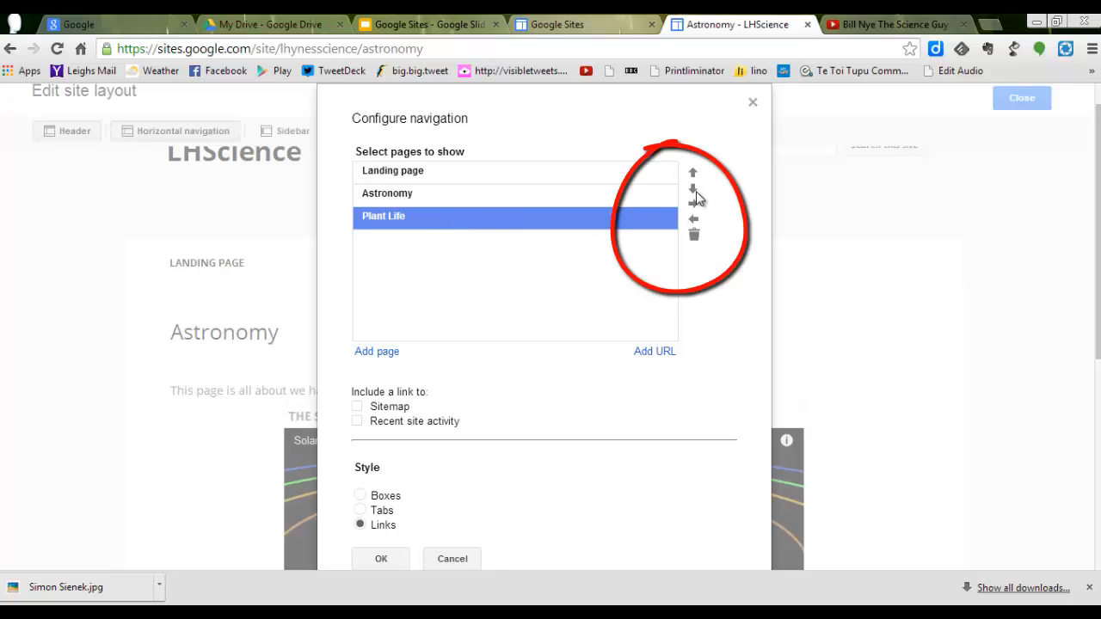
{"action": "left_click", "coordinate": [381, 559]}
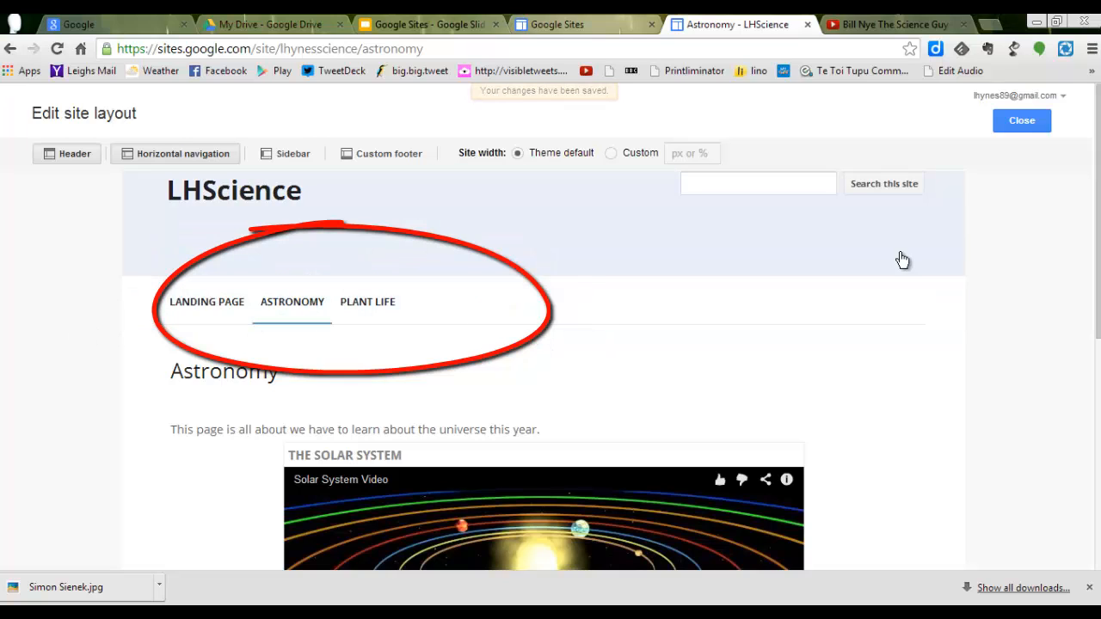
{"action": "left_click", "coordinate": [1022, 120]}
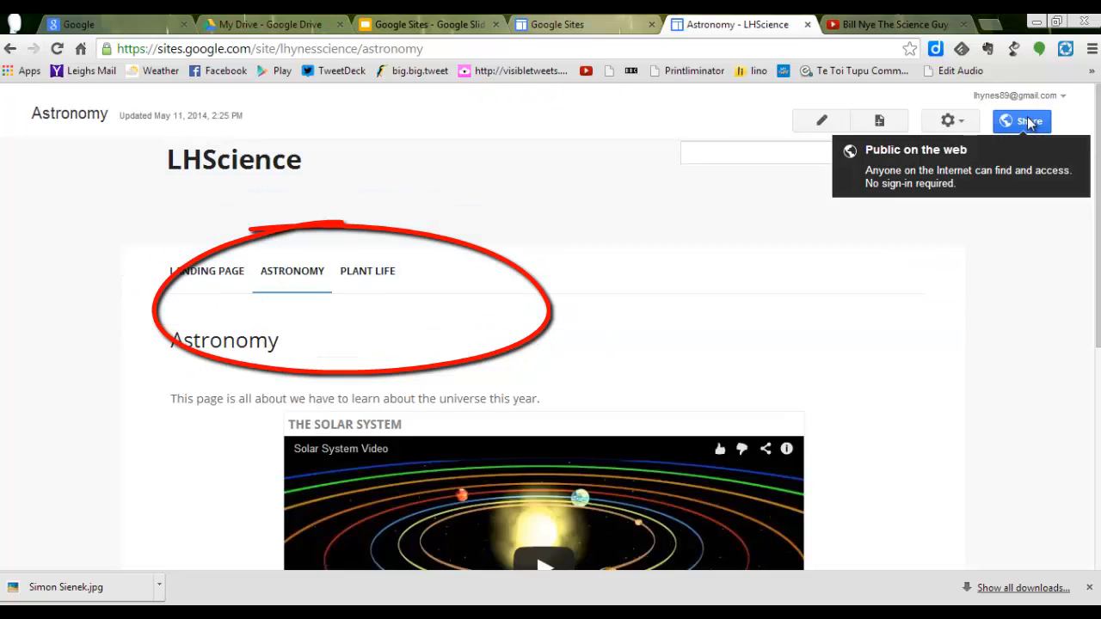
Step: Go to the Plant Life page through the site navigation and open it for editing, placing the cursor in the empty third table cell
{"action": "mouse_move", "coordinate": [1096, 278]}
{"action": "left_mouse_down"}
{"action": "mouse_move", "coordinate": [1096, 359]}
{"action": "mouse_move", "coordinate": [1096, 306]}
{"action": "left_mouse_up"}
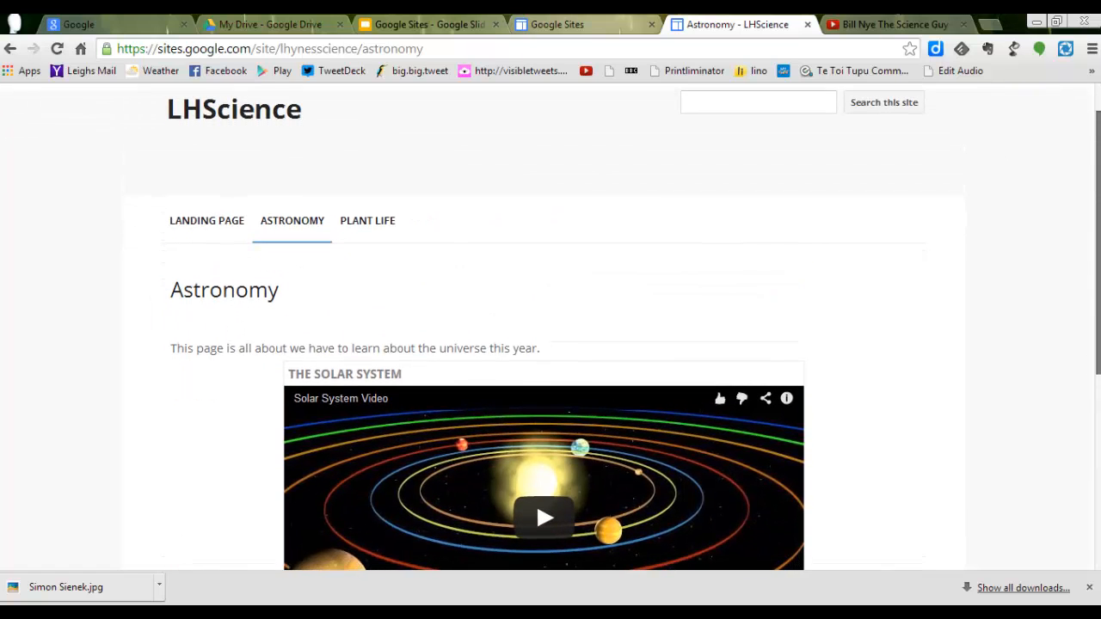
{"action": "left_click", "coordinate": [378, 226]}
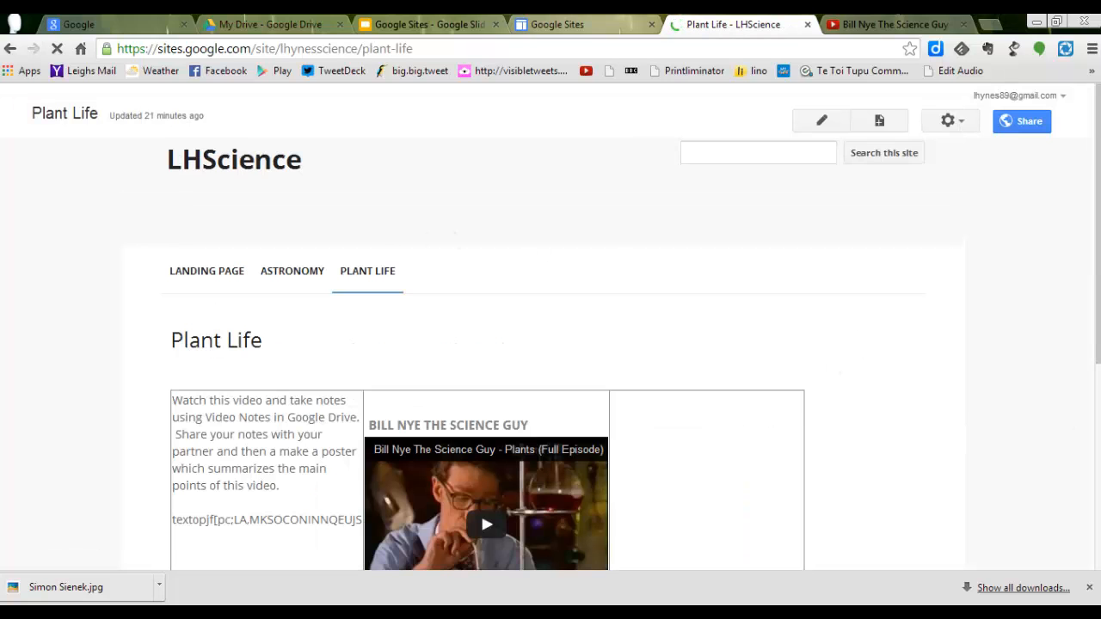
{"action": "mouse_move", "coordinate": [1096, 341]}
{"action": "left_mouse_down"}
{"action": "mouse_move", "coordinate": [1088, 445]}
{"action": "mouse_move", "coordinate": [1095, 325]}
{"action": "left_mouse_up"}
{"action": "left_click", "coordinate": [822, 123]}
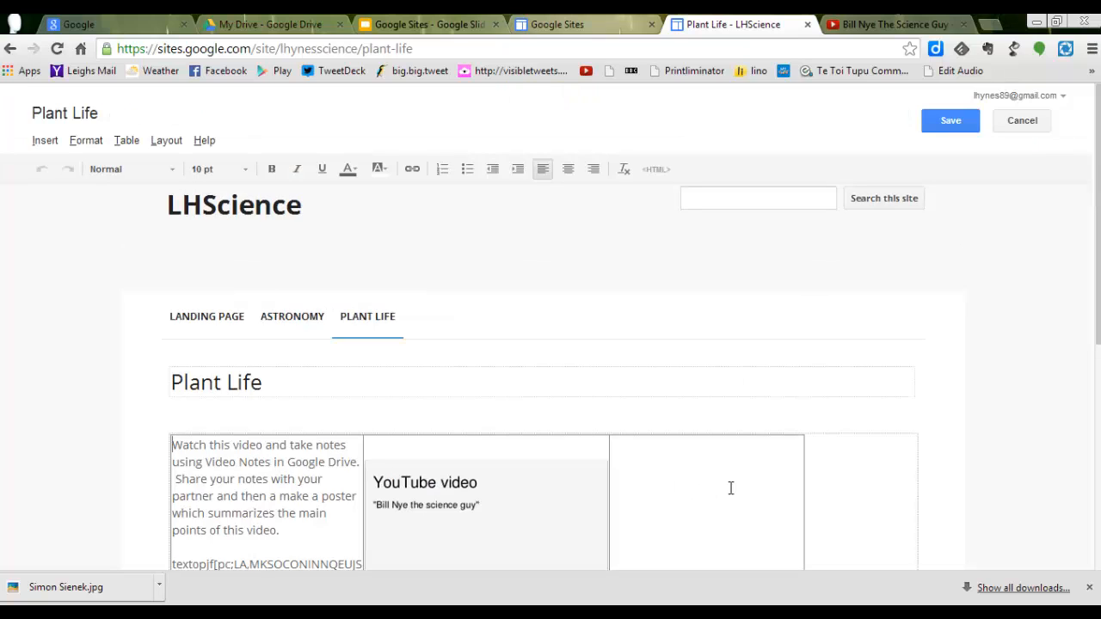
{"action": "left_click", "coordinate": [742, 491]}
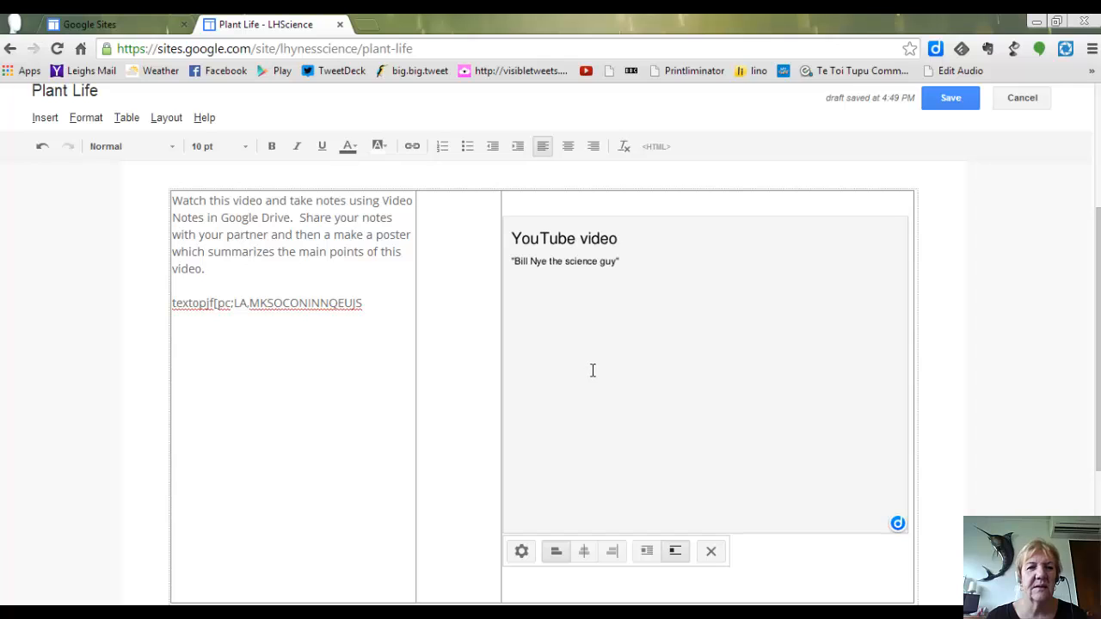
Step: Delete the stray gibberish line below the instructions in the first table cell and save the Plant Life page
{"action": "left_click", "coordinate": [373, 306]}
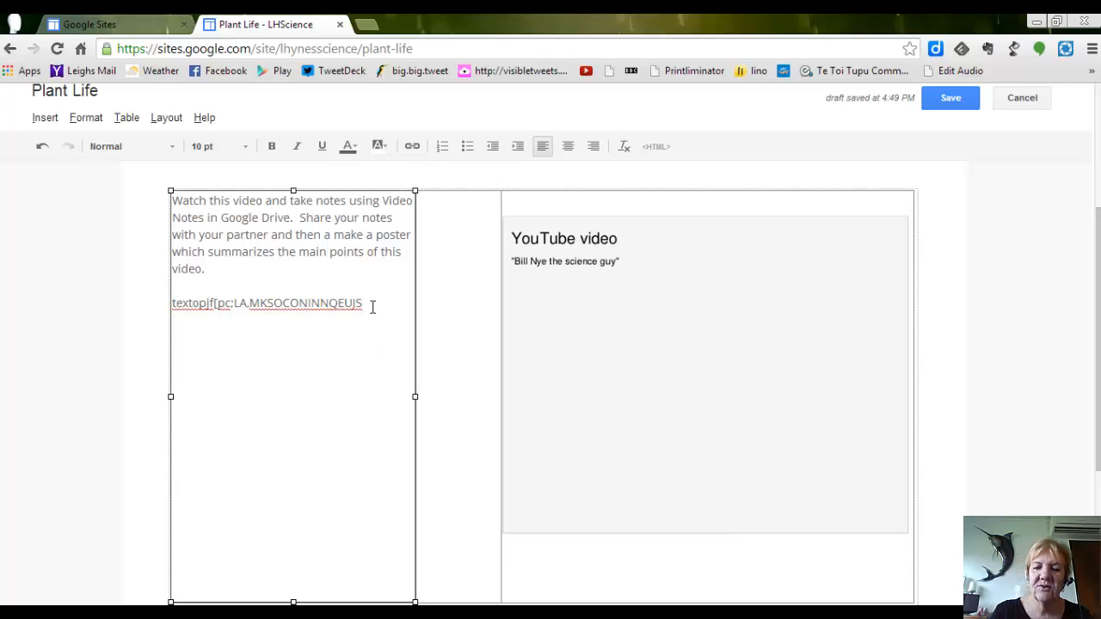
{"action": "key", "text": "BackSpace"}
{"action": "key", "text": "BackSpace"}
{"action": "key", "text": "BackSpace"}
{"action": "key", "text": "BackSpace"}
{"action": "key", "text": "BackSpace"}
{"action": "key", "text": "BackSpace"}
{"action": "key", "text": "BackSpace"}
{"action": "key", "text": "BackSpace"}
{"action": "key", "text": "BackSpace"}
{"action": "key", "text": "BackSpace"}
{"action": "key", "text": "BackSpace"}
{"action": "key", "text": "BackSpace"}
{"action": "key", "text": "BackSpace"}
{"action": "key", "text": "BackSpace"}
{"action": "key", "text": "BackSpace"}
{"action": "key", "text": "BackSpace"}
{"action": "key", "text": "BackSpace"}
{"action": "key", "text": "BackSpace"}
{"action": "key", "text": "BackSpace"}
{"action": "key", "text": "BackSpace"}
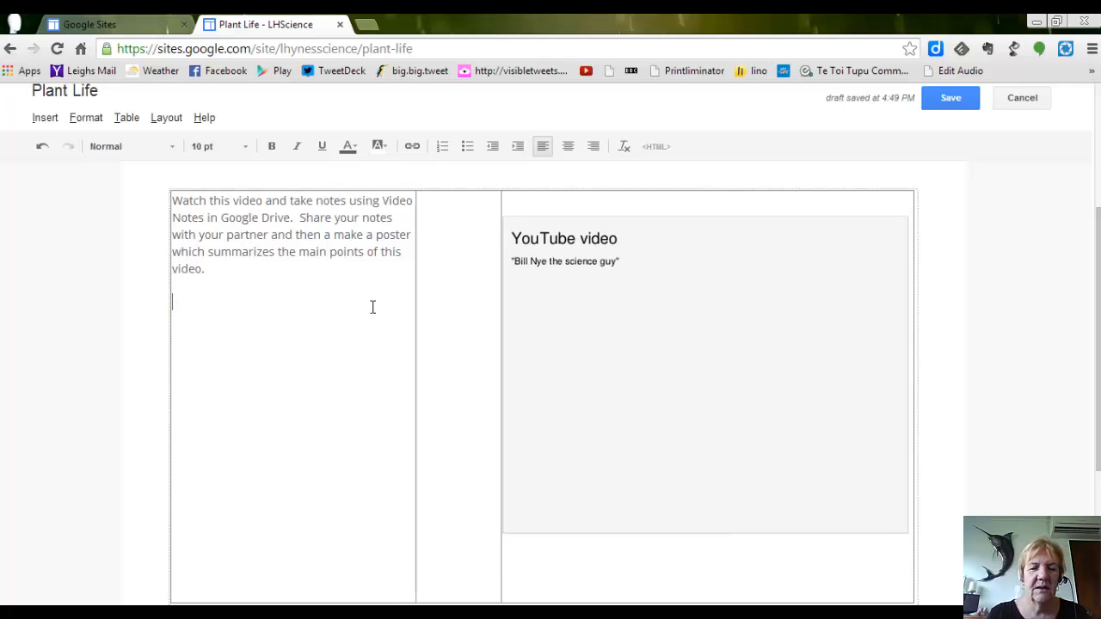
{"action": "left_click", "coordinate": [946, 100]}
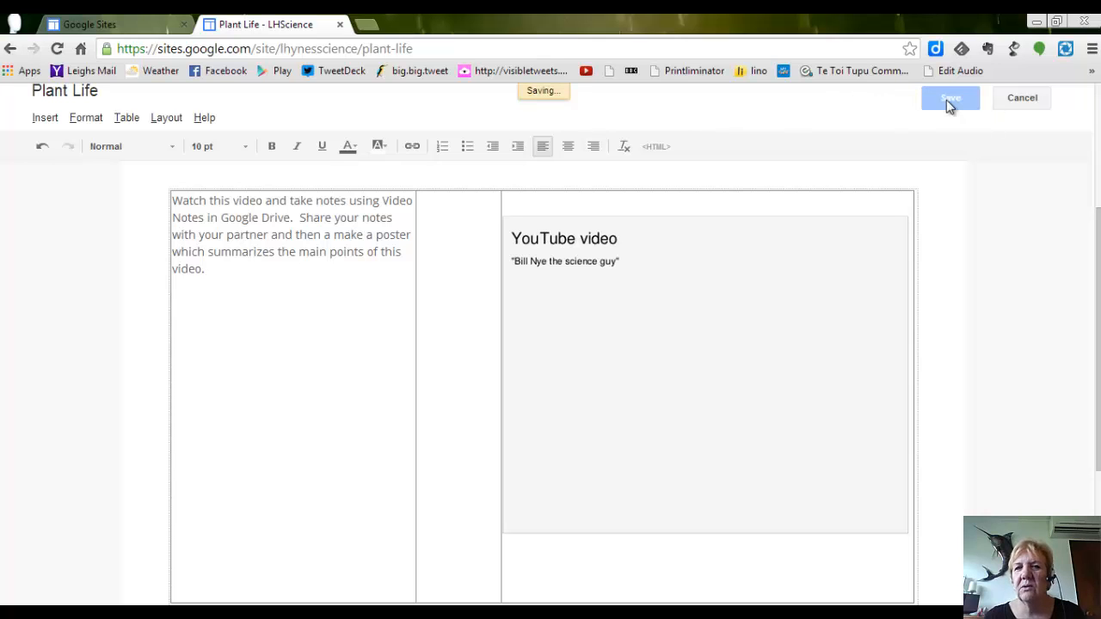